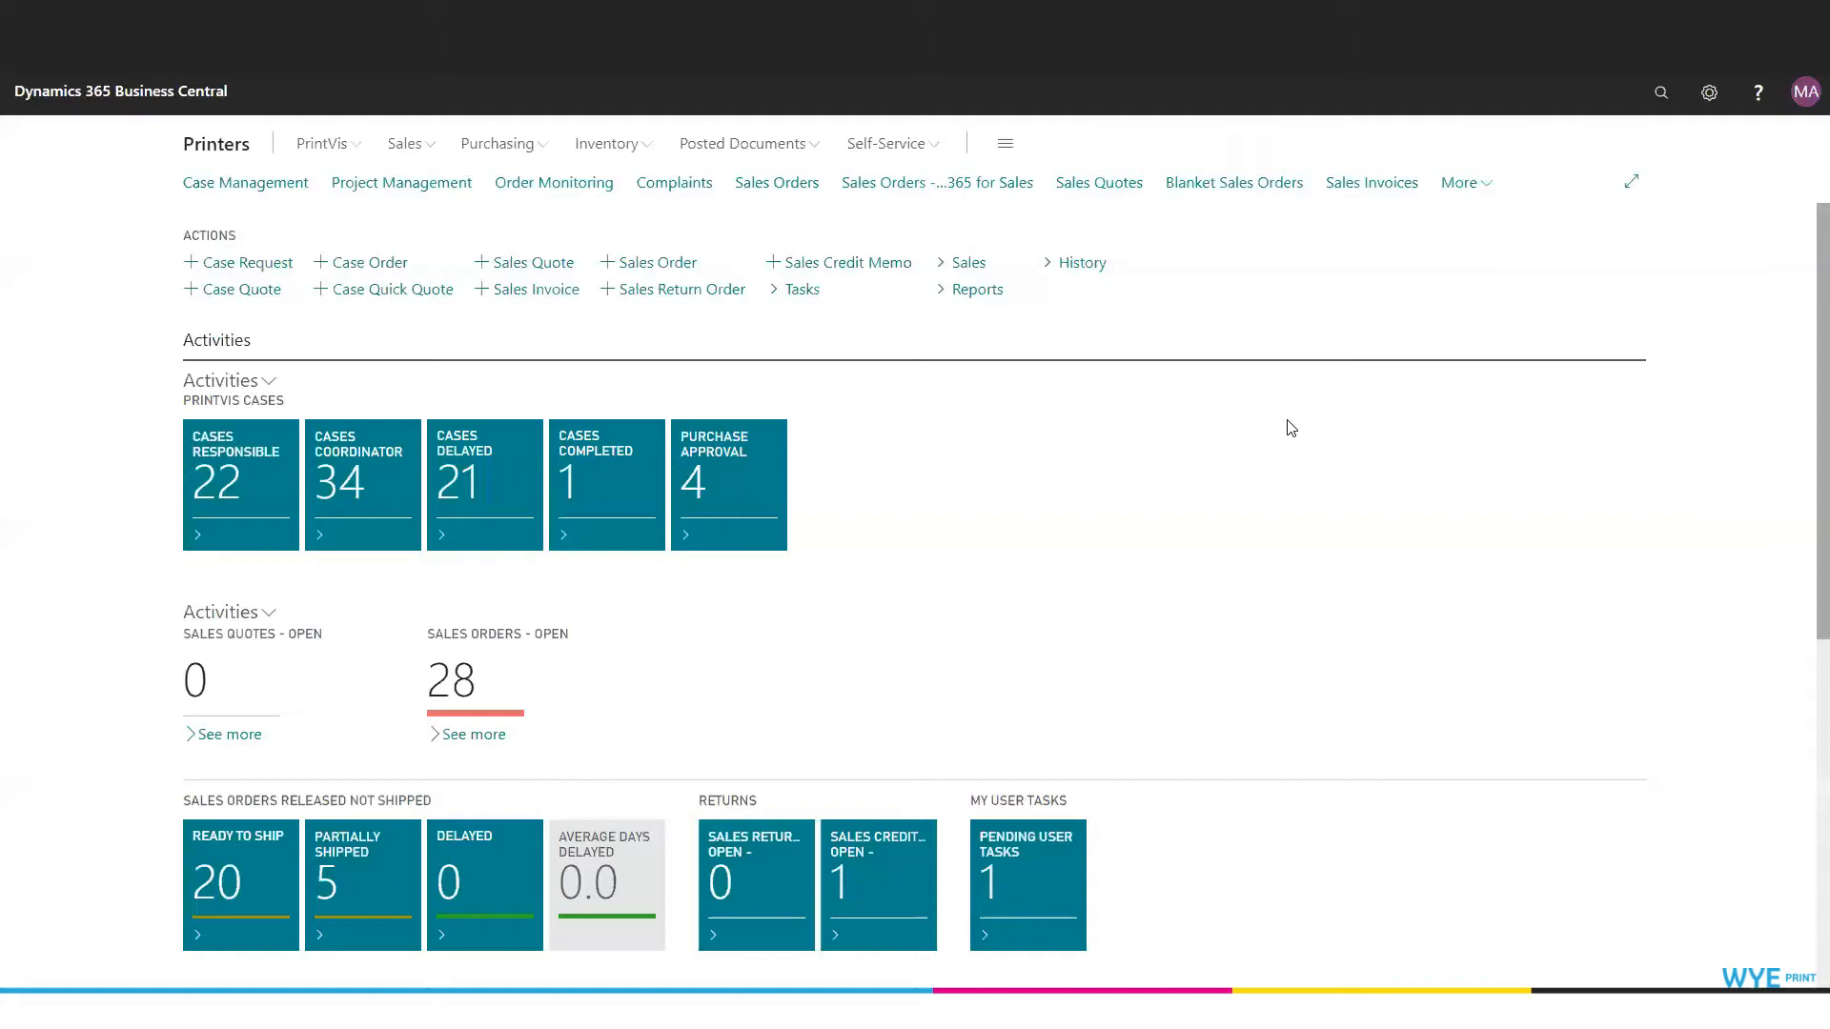
# - Search for Price Lists, open the PrintVis Price Lists page and expand it to the wide view
pyautogui.click(1661, 93)
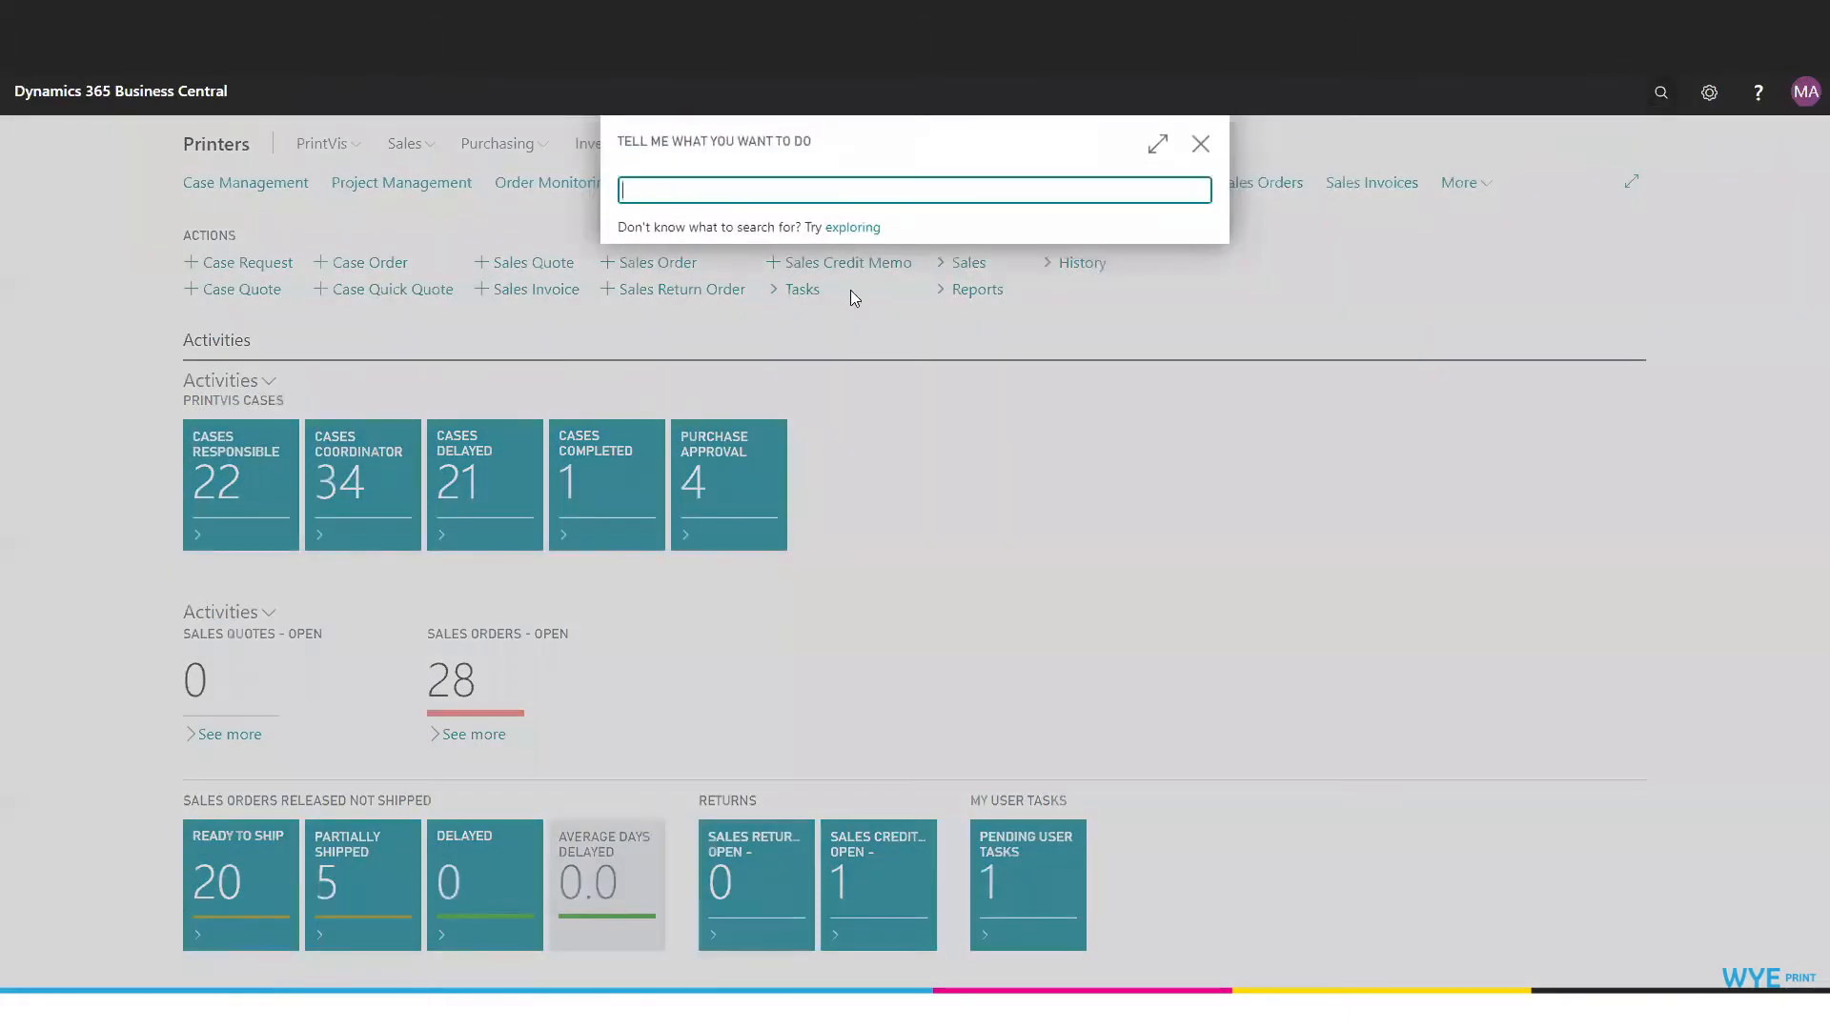
pyautogui.write('Price Lists')
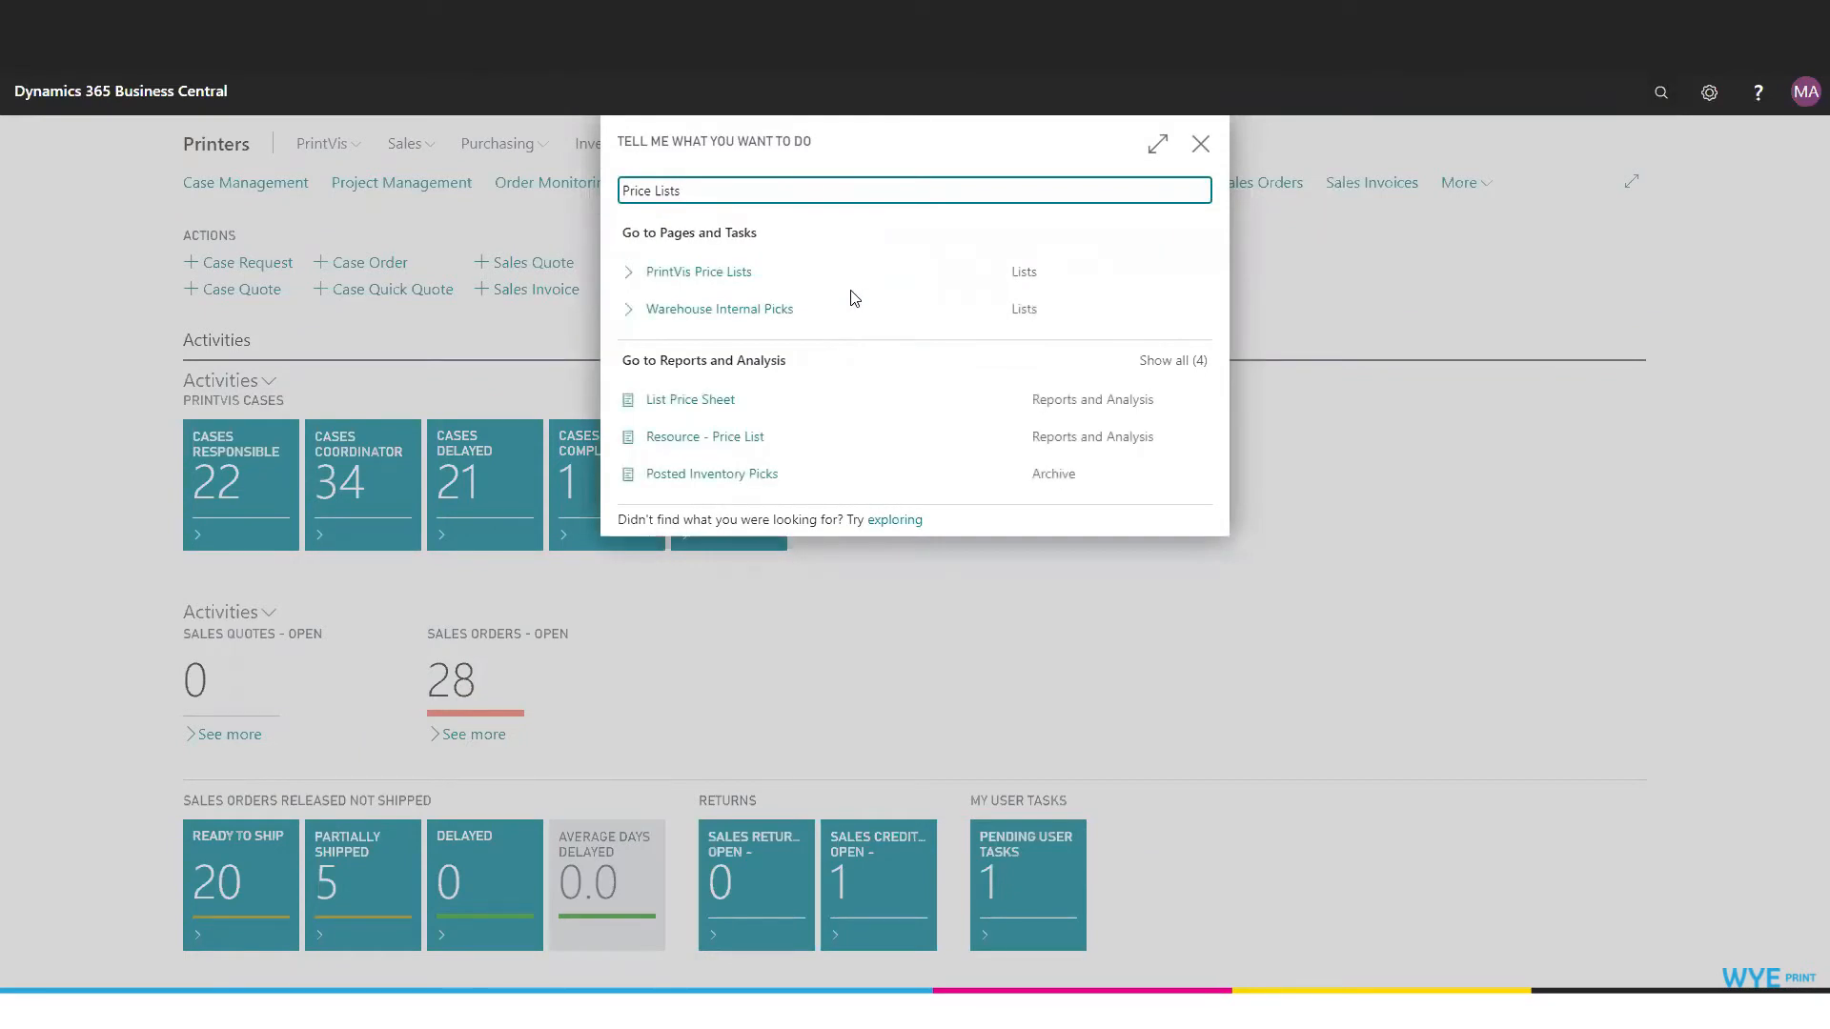
pyautogui.click(715, 274)
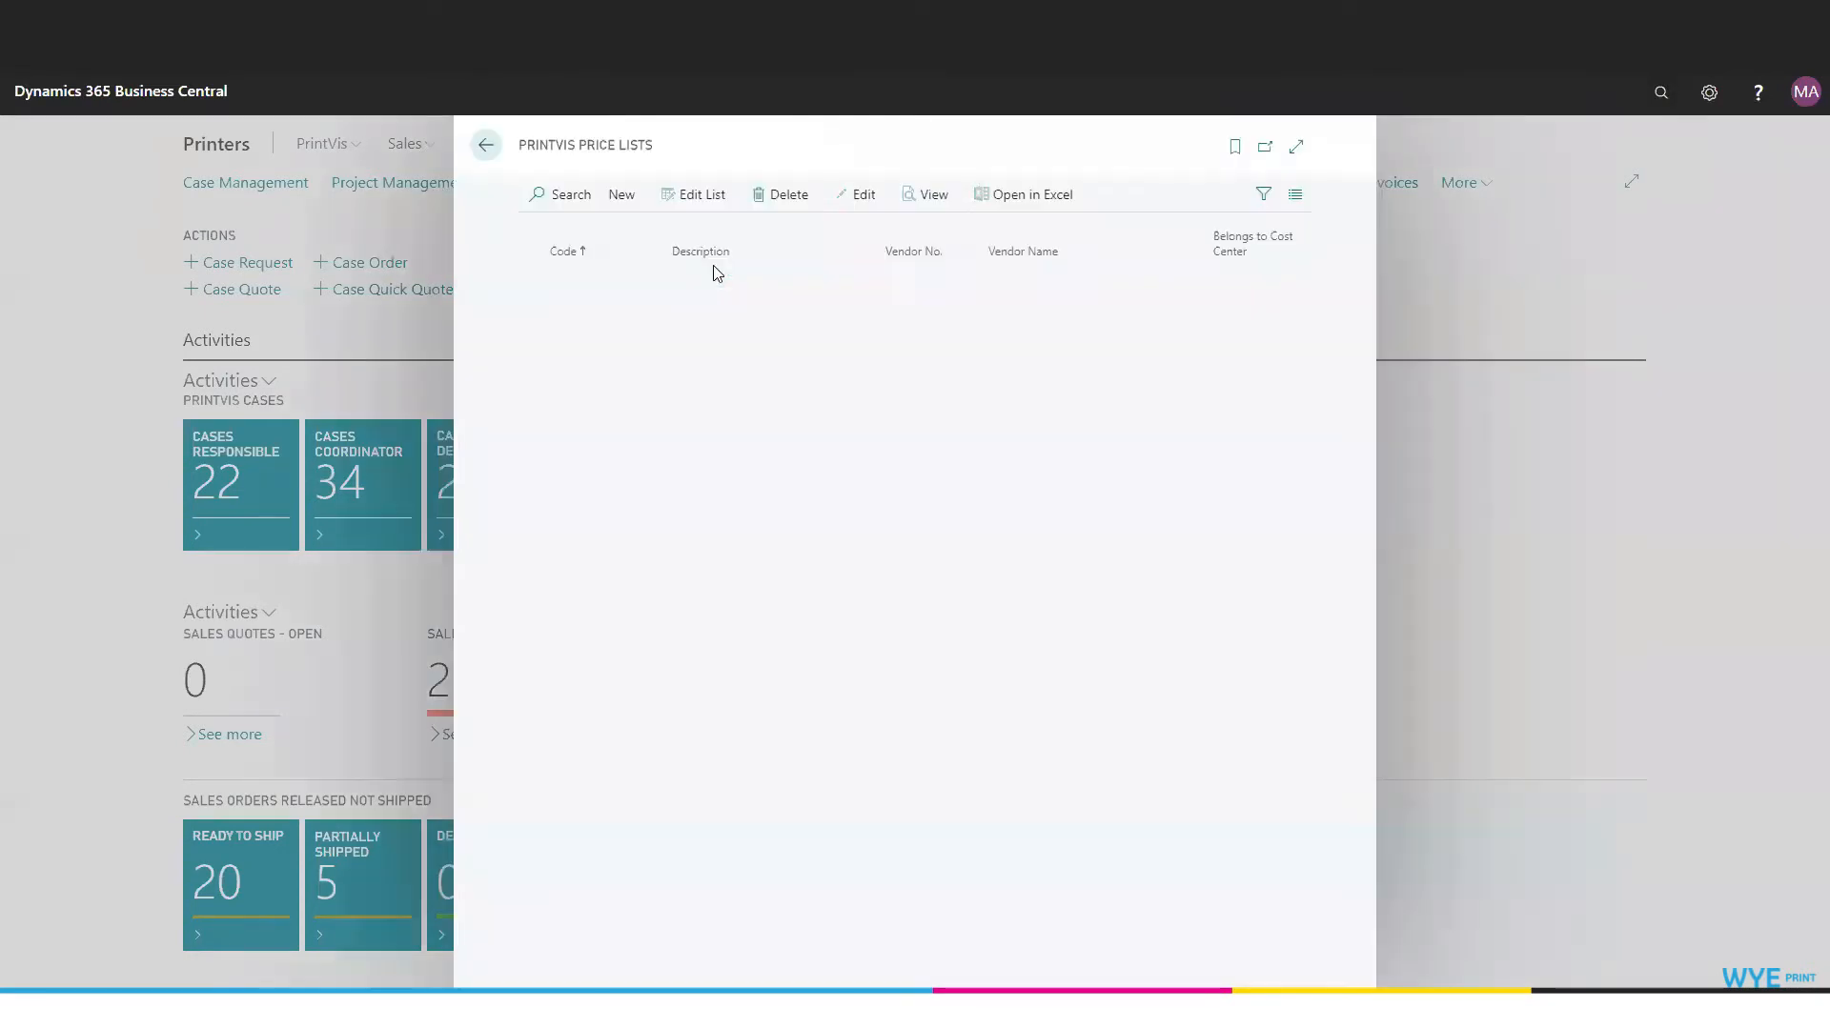
pyautogui.click(1297, 146)
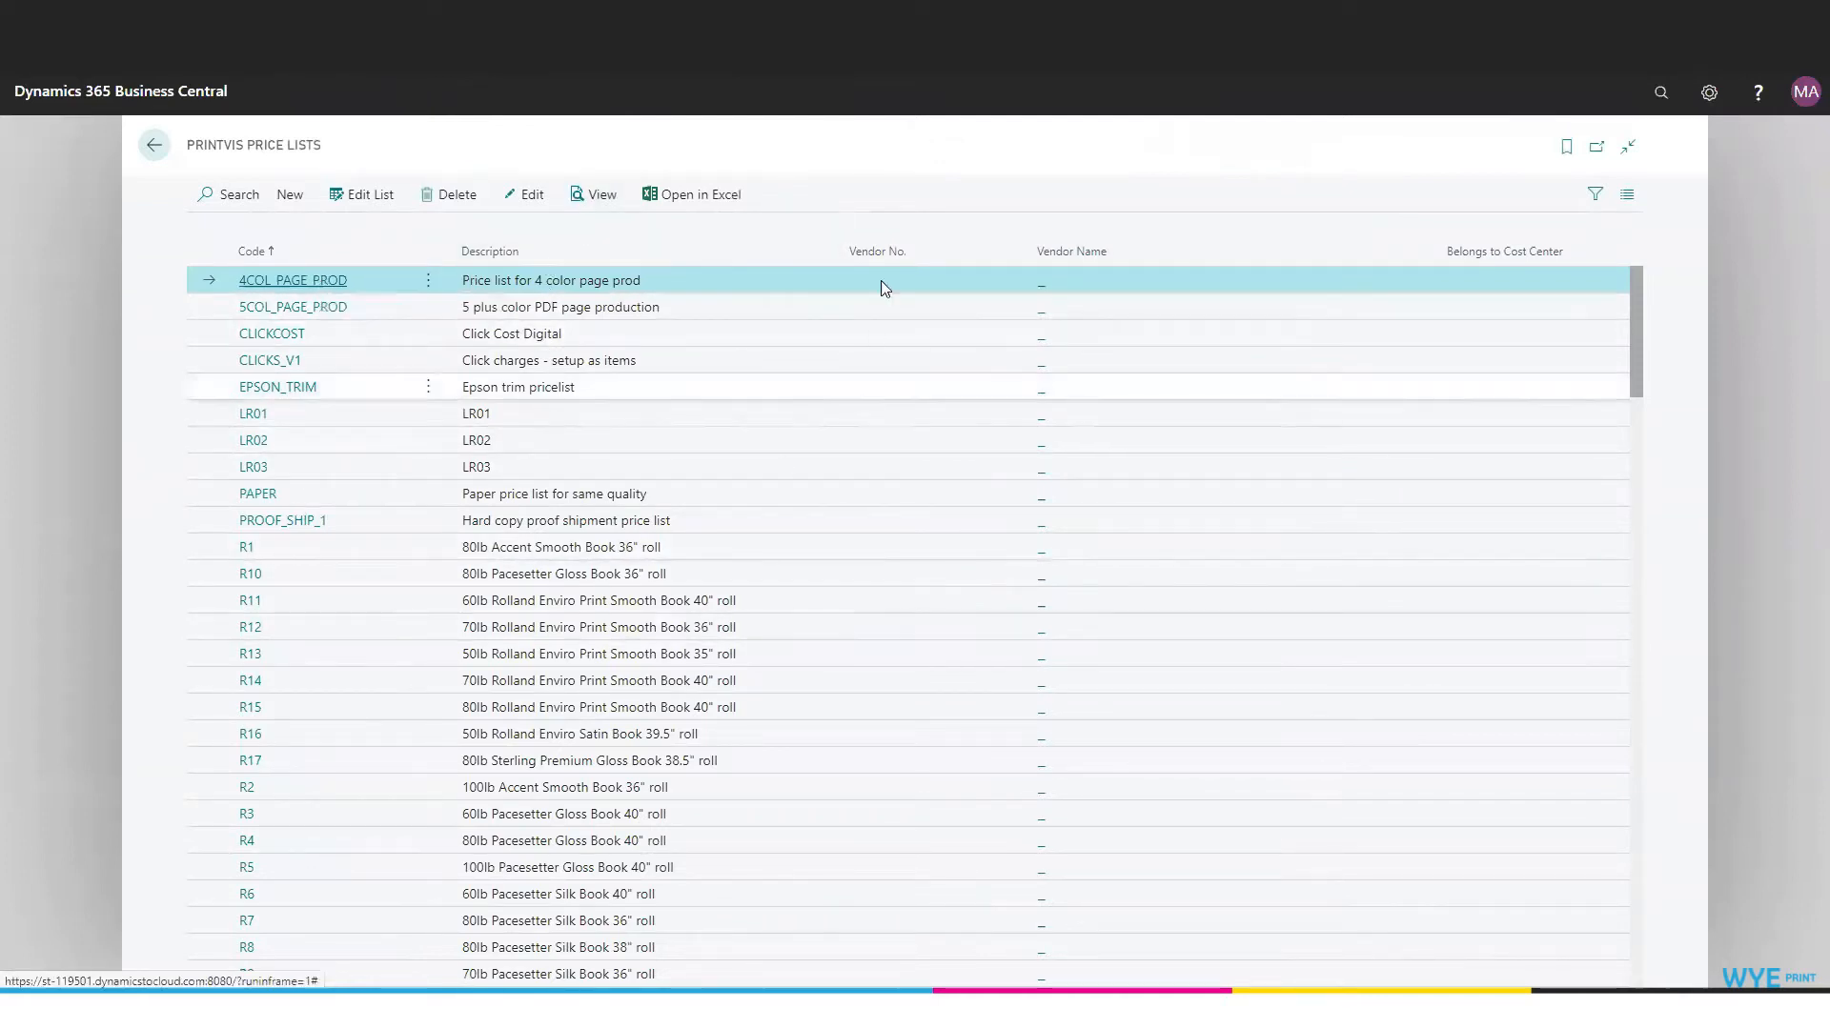
# - Open the price list record S112 for 80lb McCoy Gloss Cover 20x26 White
pyautogui.moveTo(893, 259)
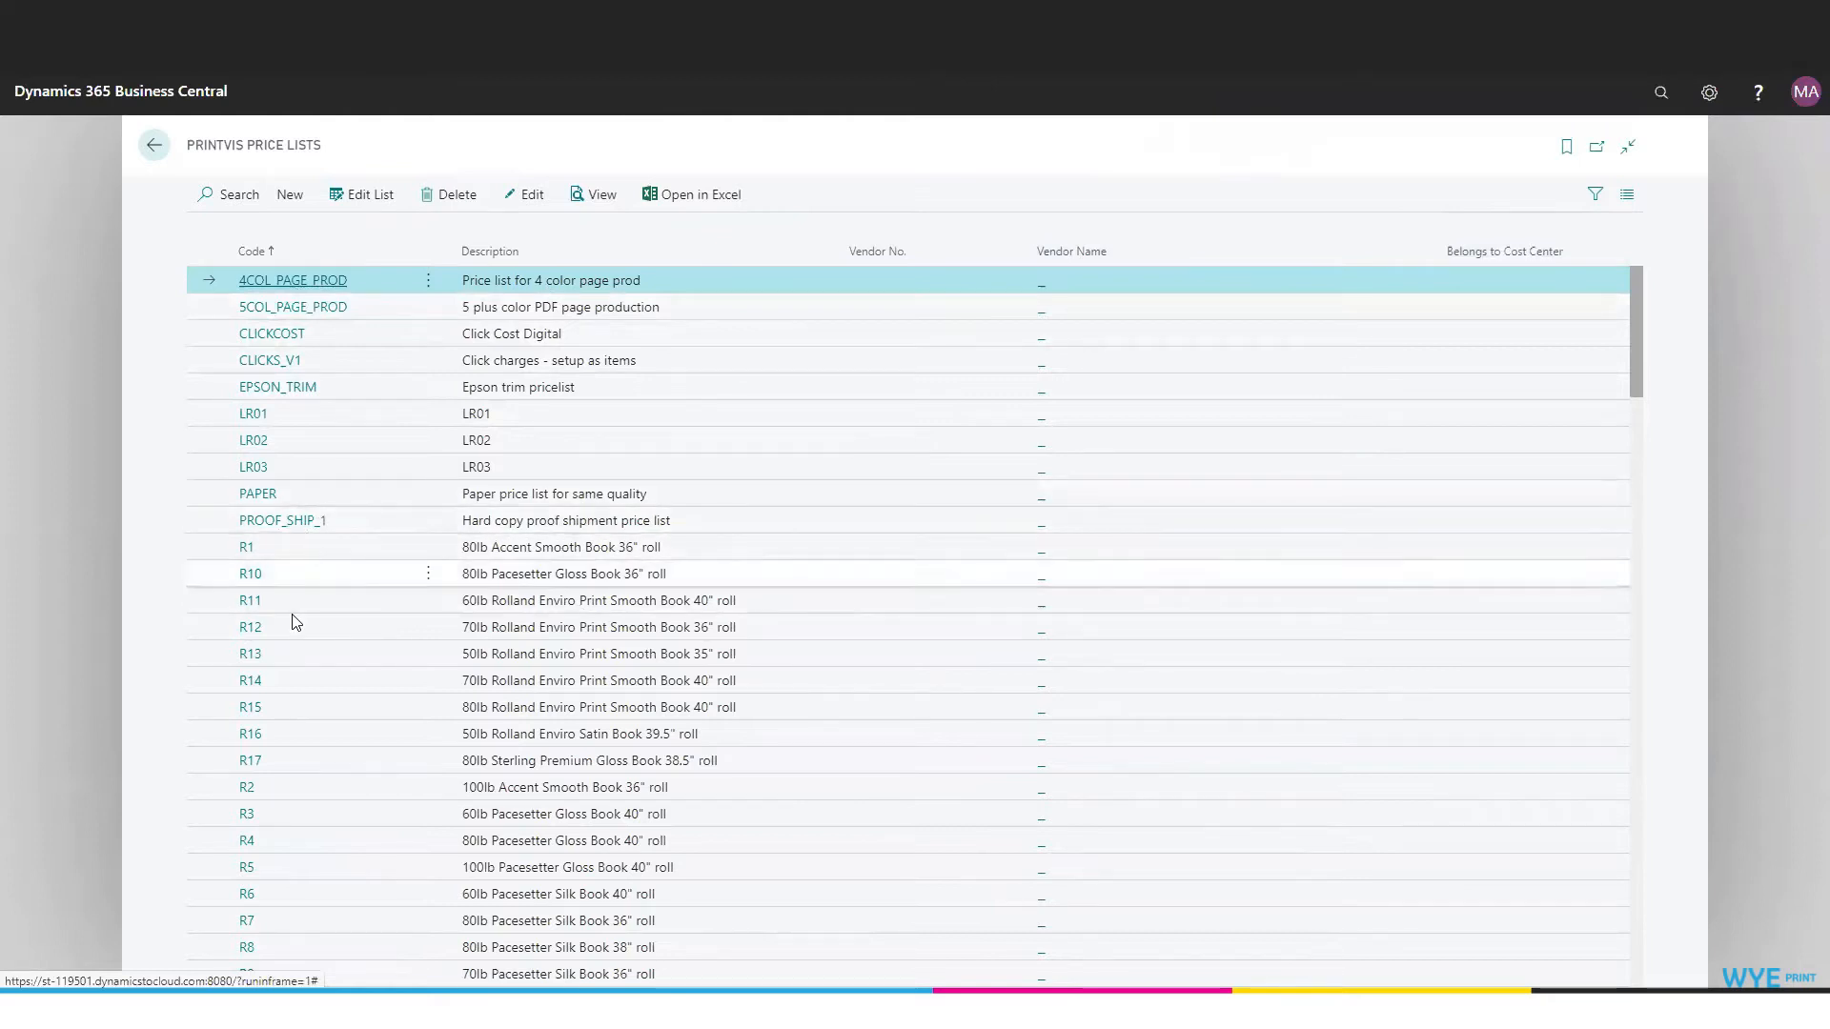
pyautogui.scroll(-8, 306, 535)
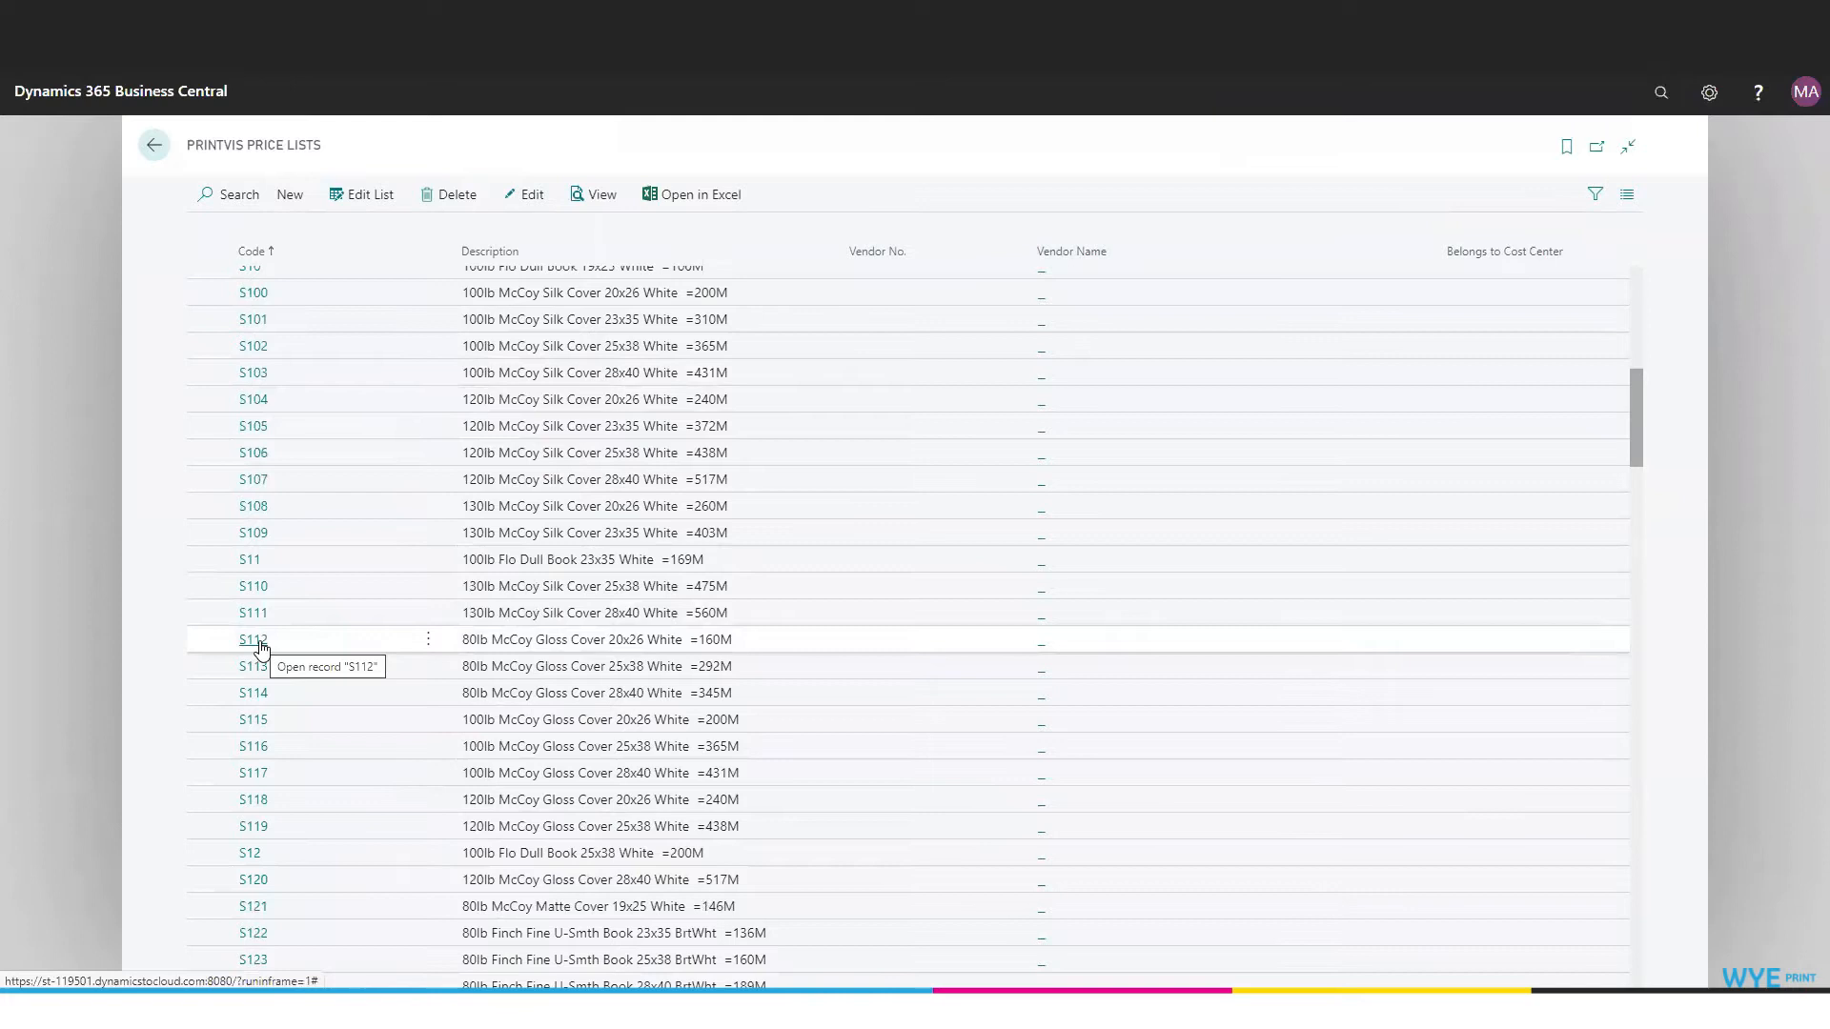
pyautogui.click(260, 640)
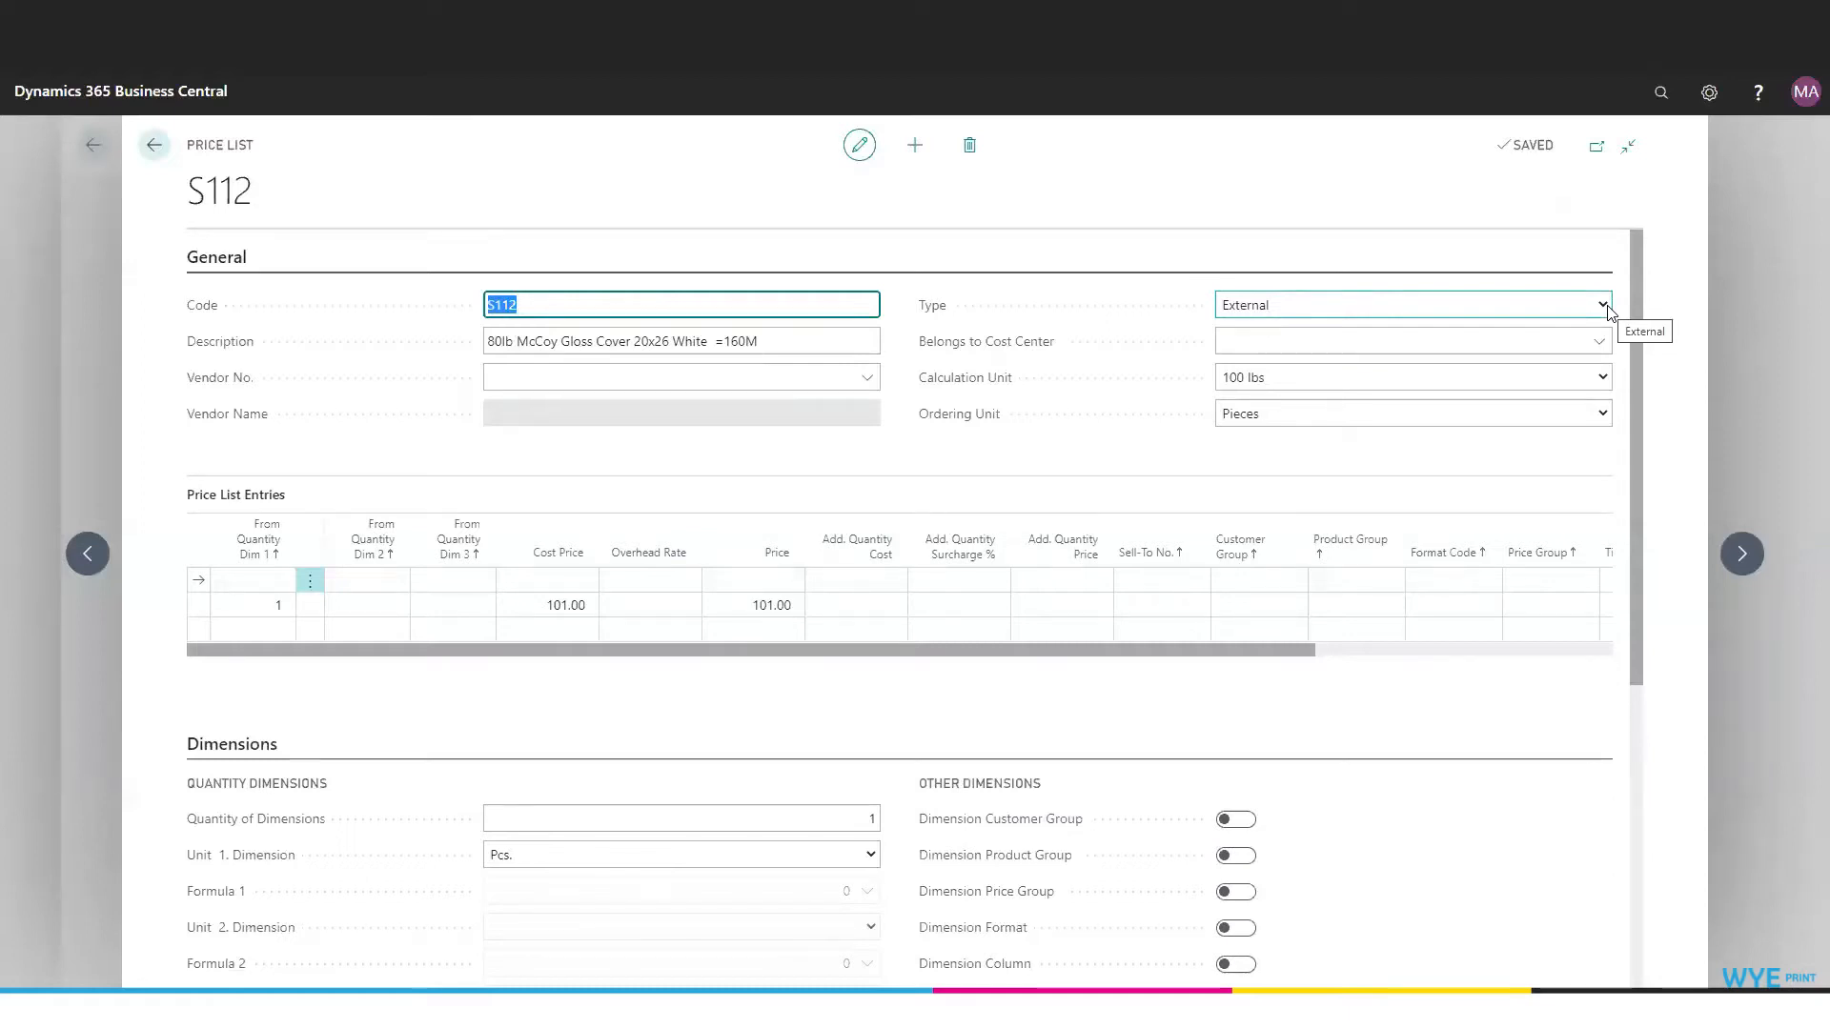
# - Review the Type field and the cost centers available for Belongs to Cost Center on the price list
pyautogui.moveTo(935, 306)
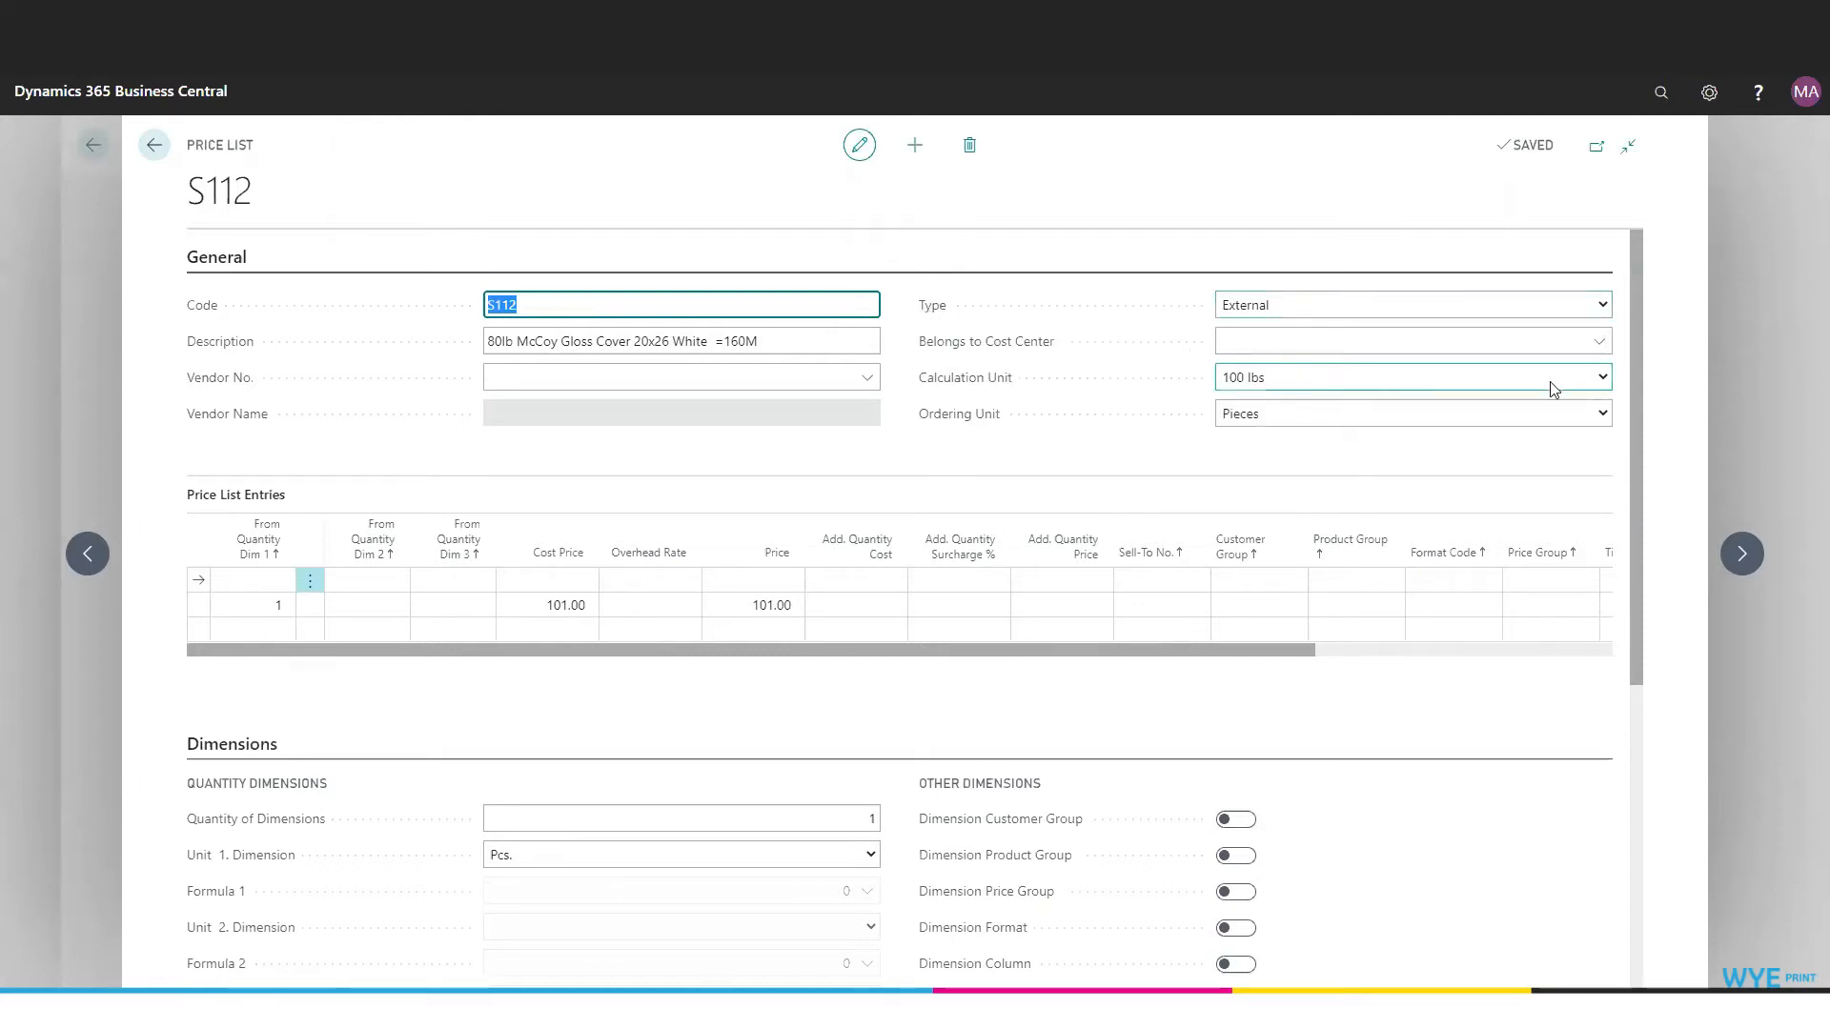
pyautogui.click(1601, 344)
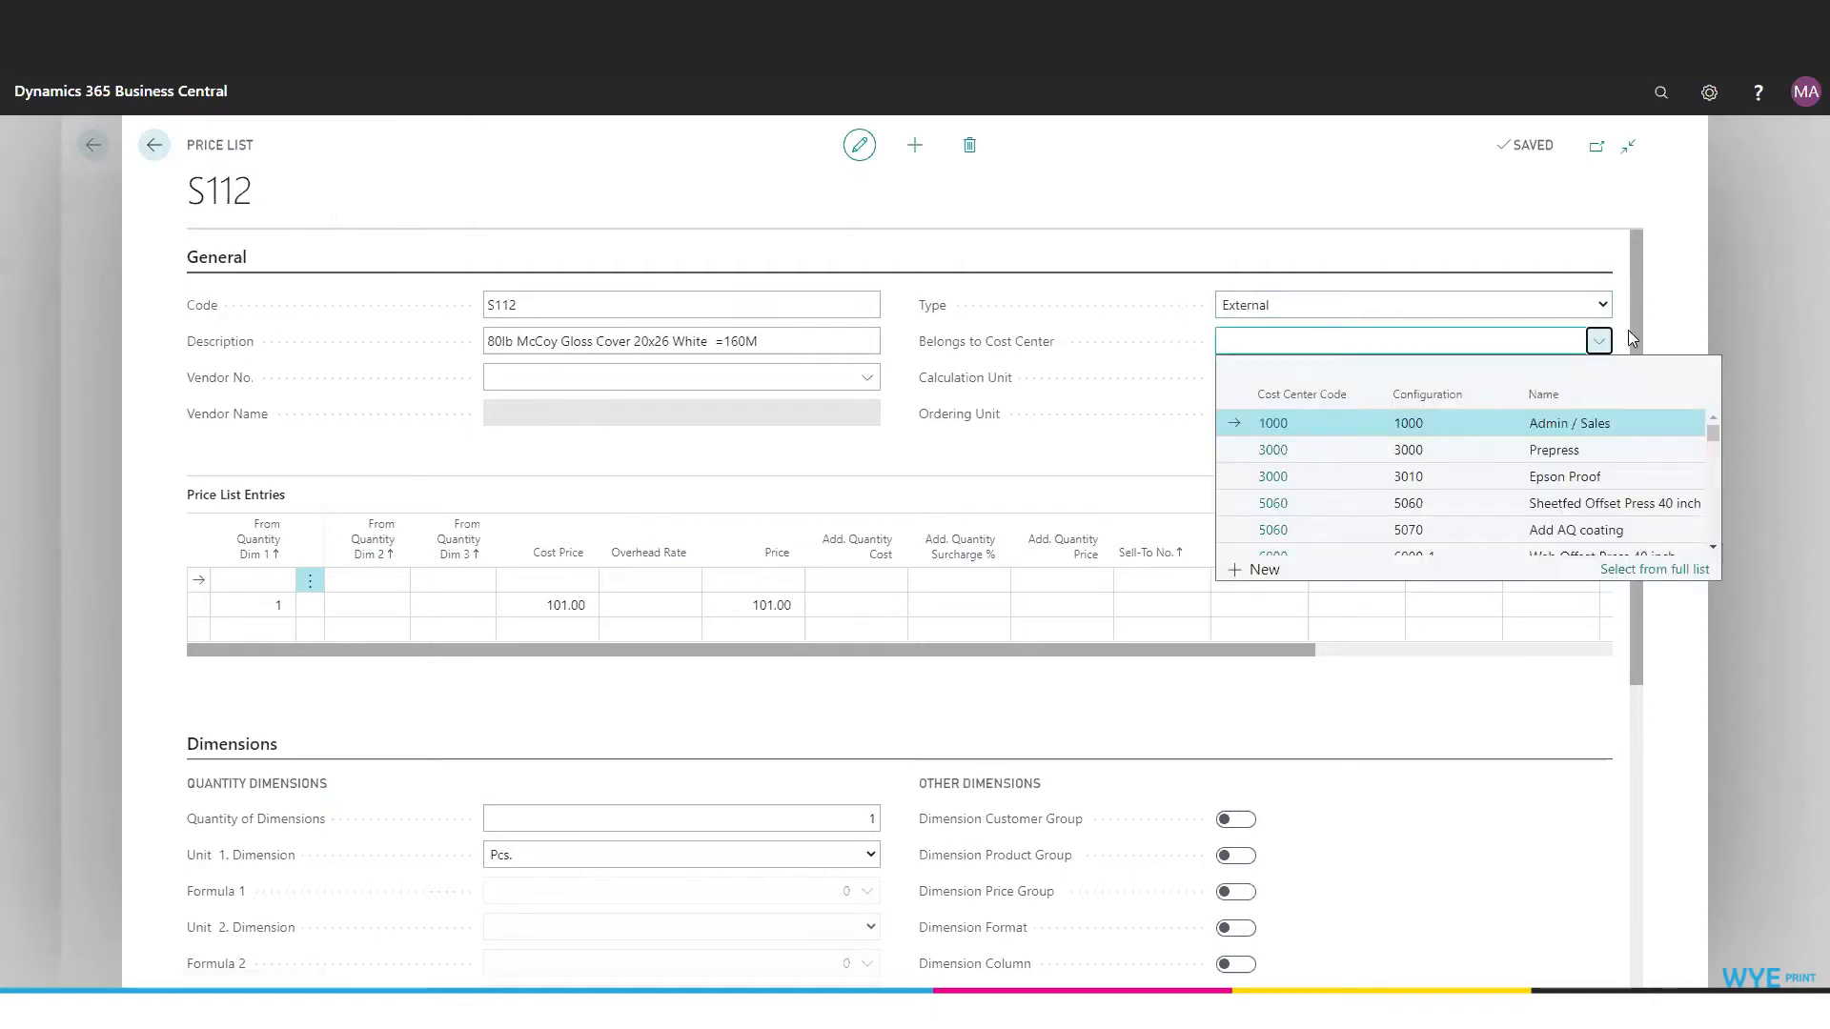
pyautogui.click(948, 386)
pyautogui.moveTo(949, 386)
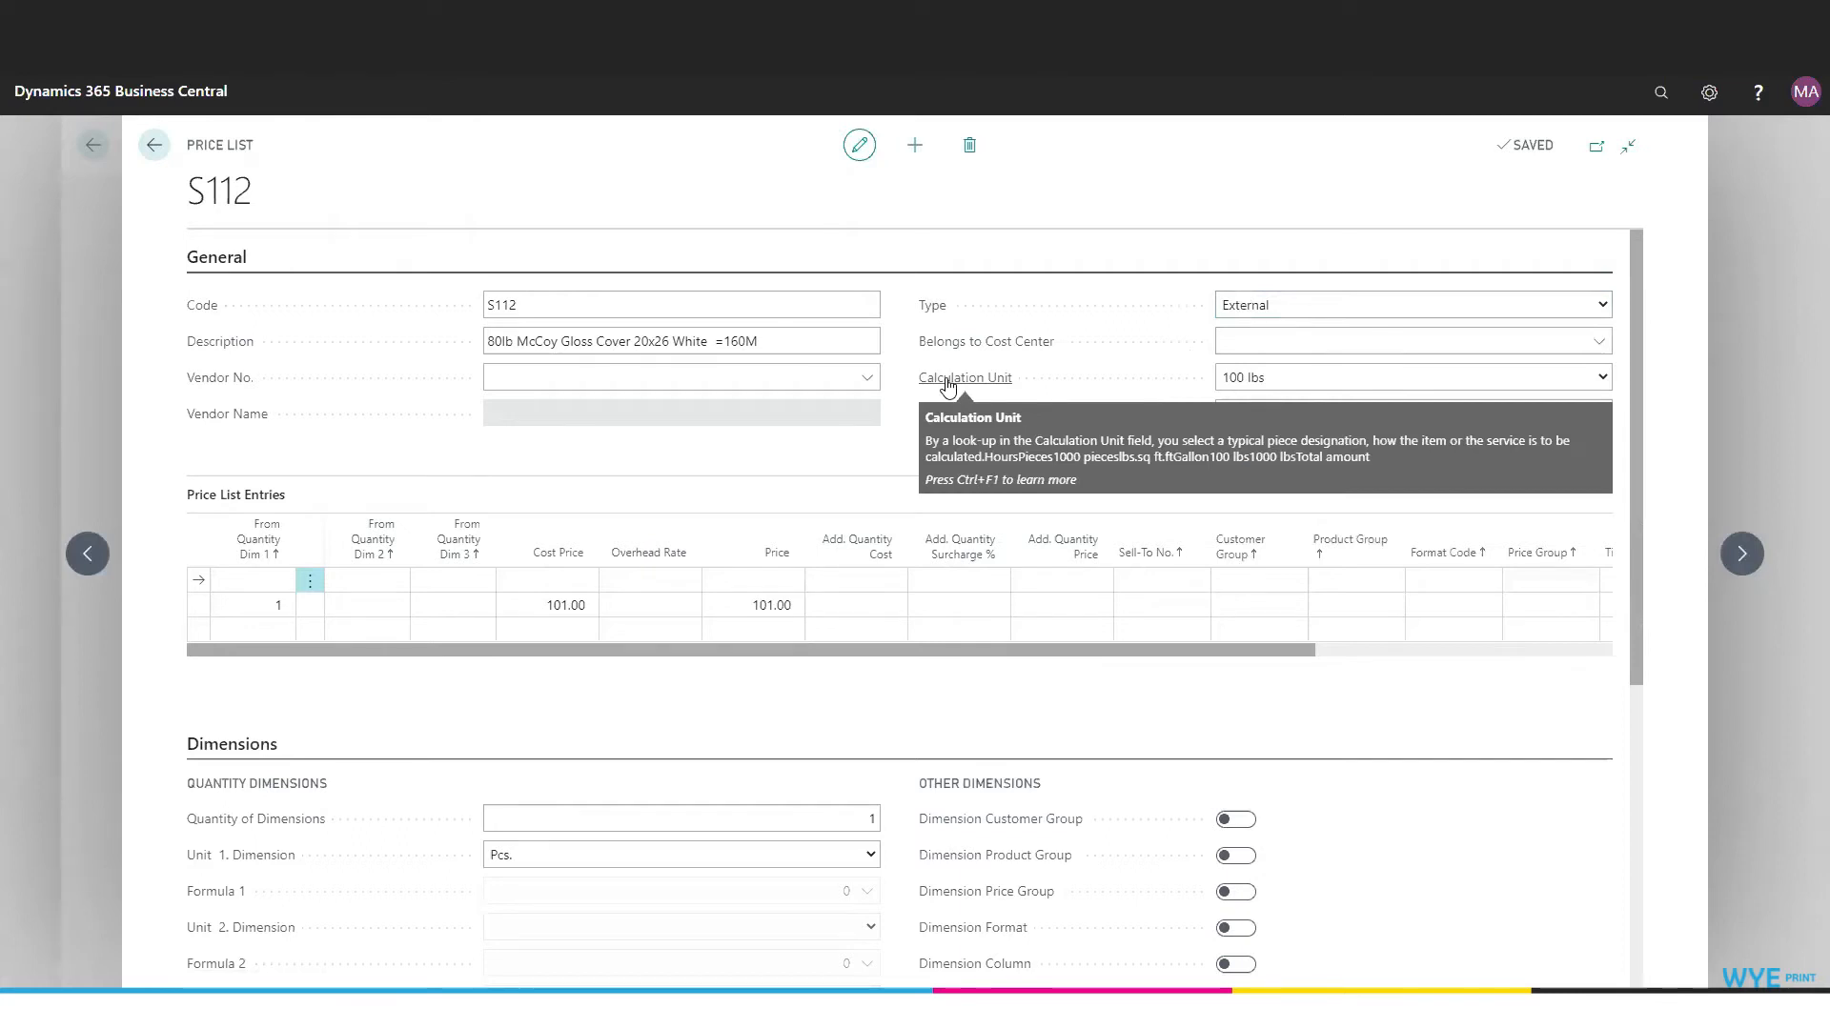
# - Review the unit options available for the Calculation Unit and the Ordering Unit without changing them
pyautogui.click(1605, 378)
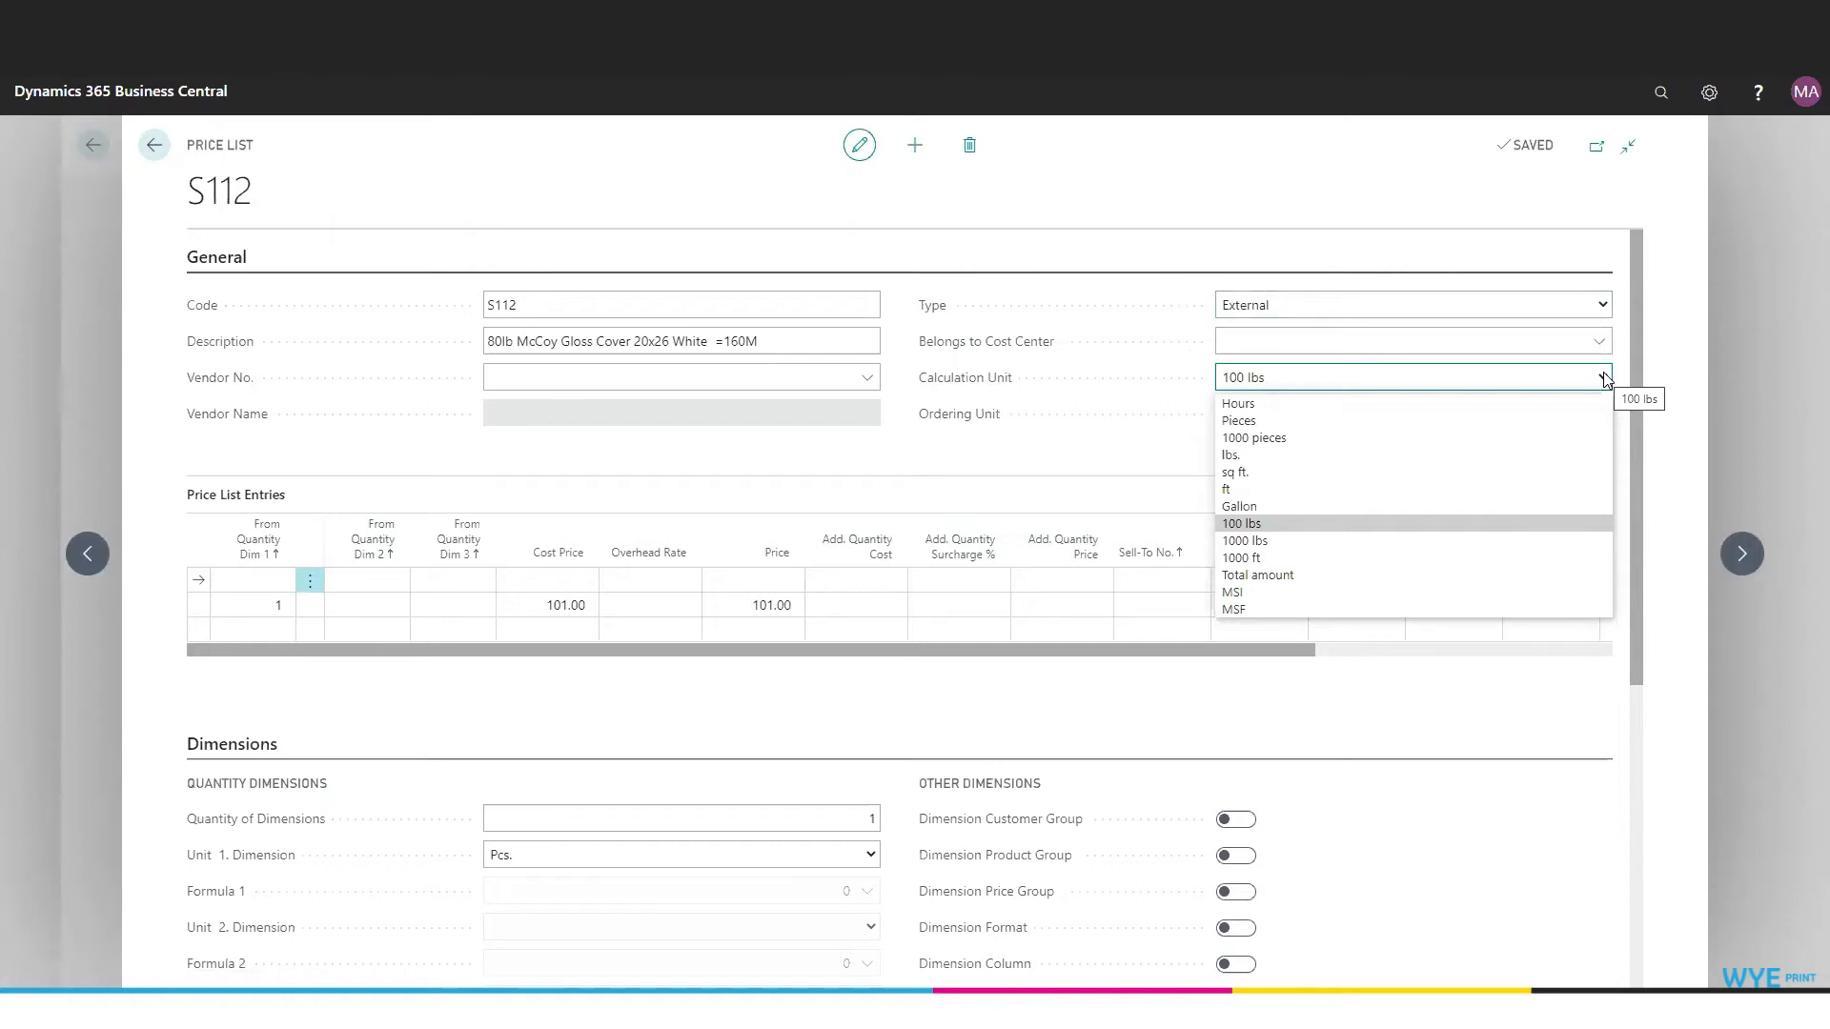
pyautogui.click(1083, 467)
pyautogui.click(1314, 419)
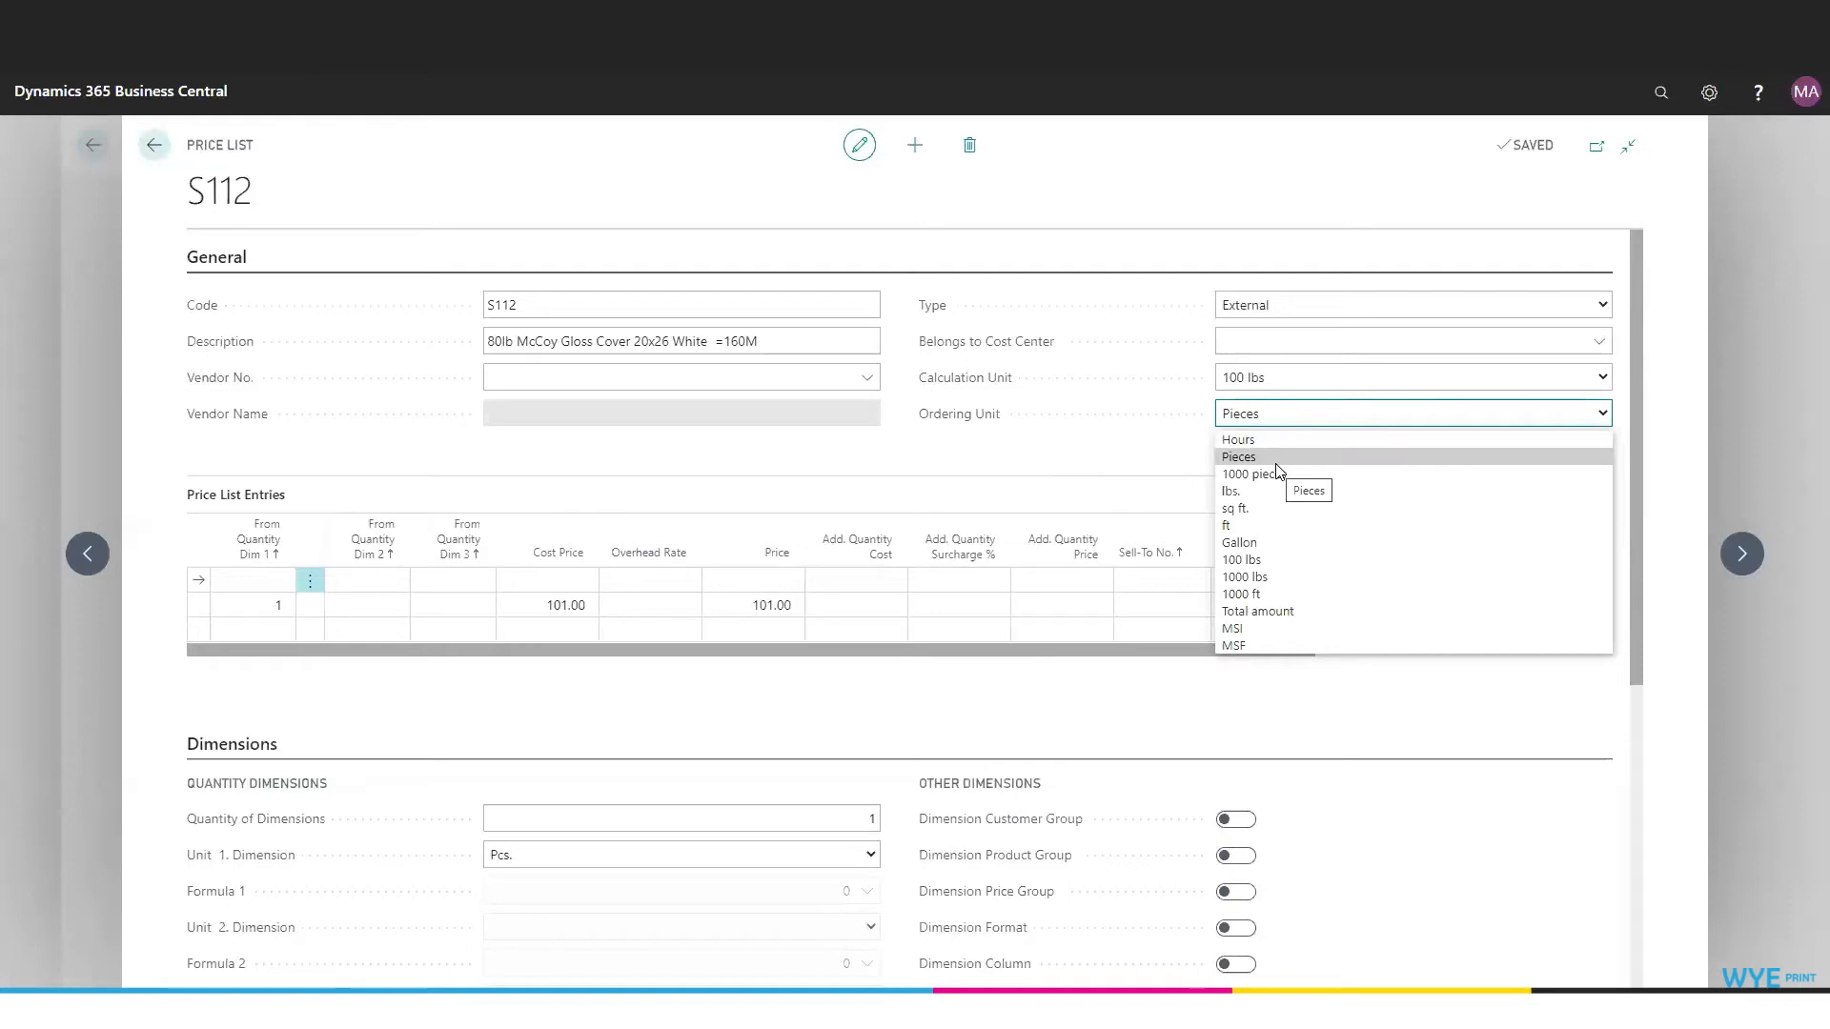
pyautogui.click(1112, 458)
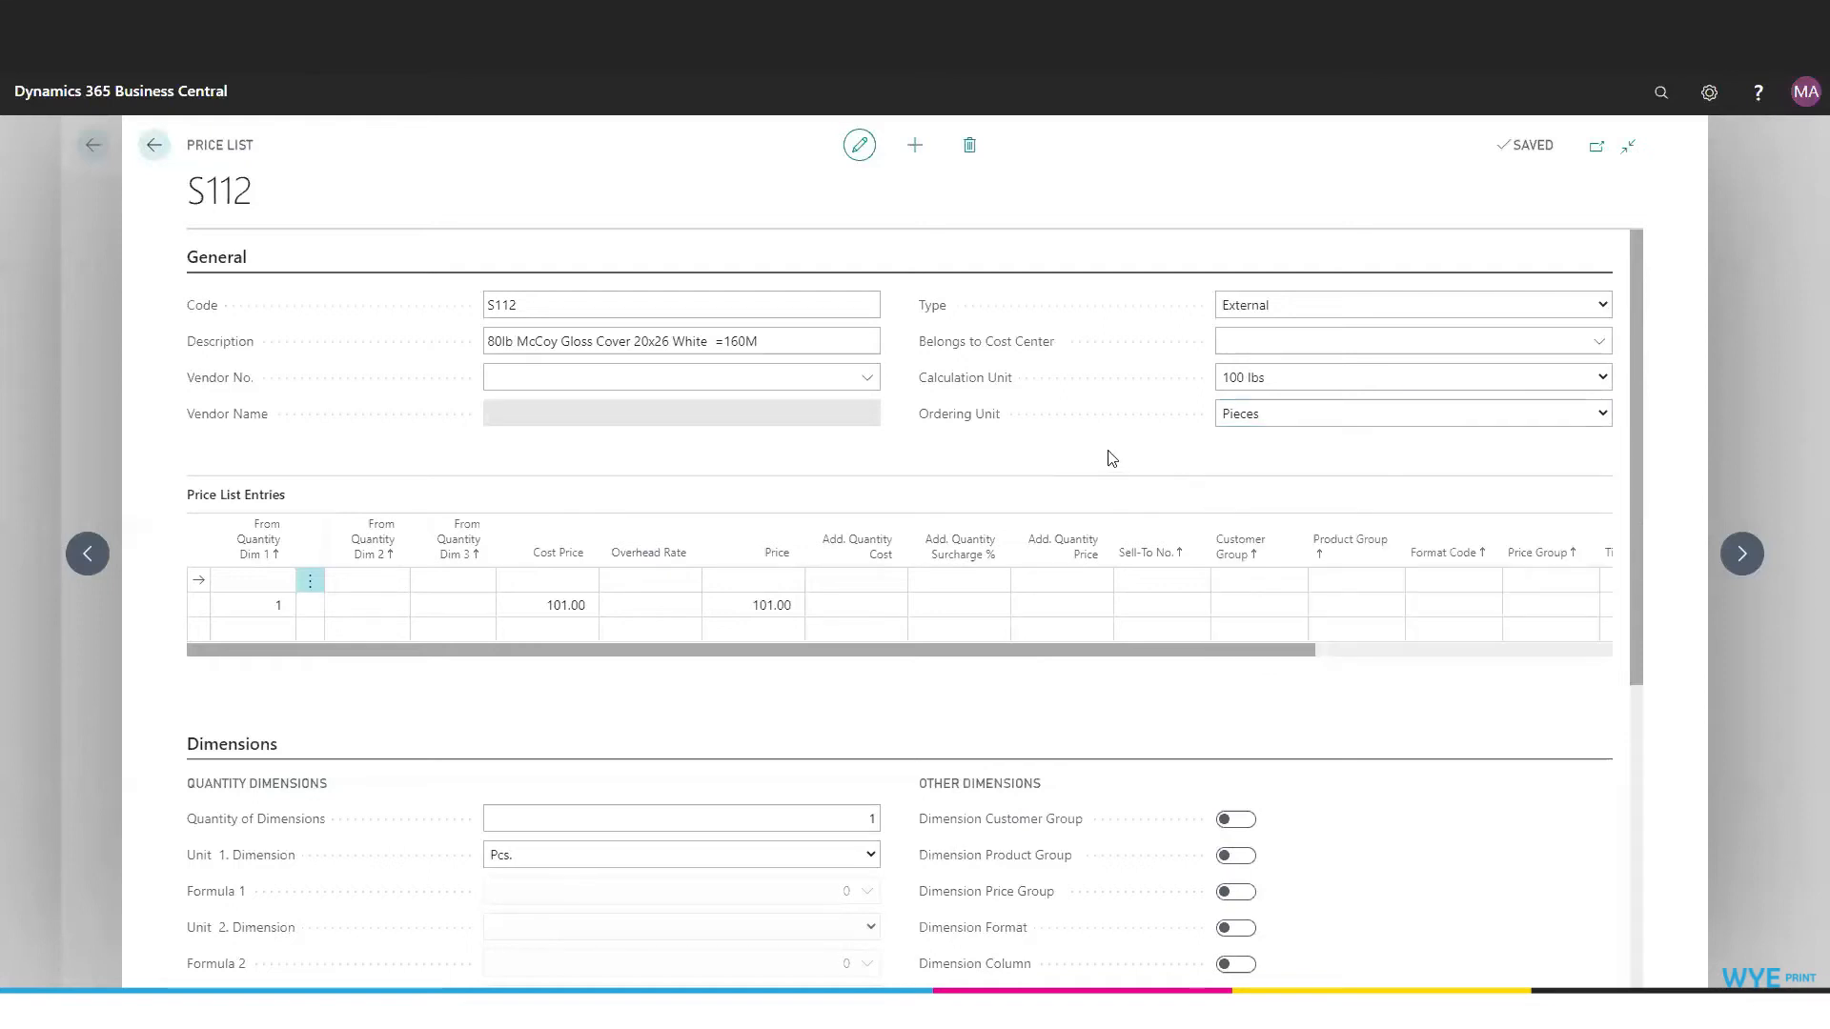
pyautogui.scroll(-1, 1112, 458)
pyautogui.scroll(1, 1111, 453)
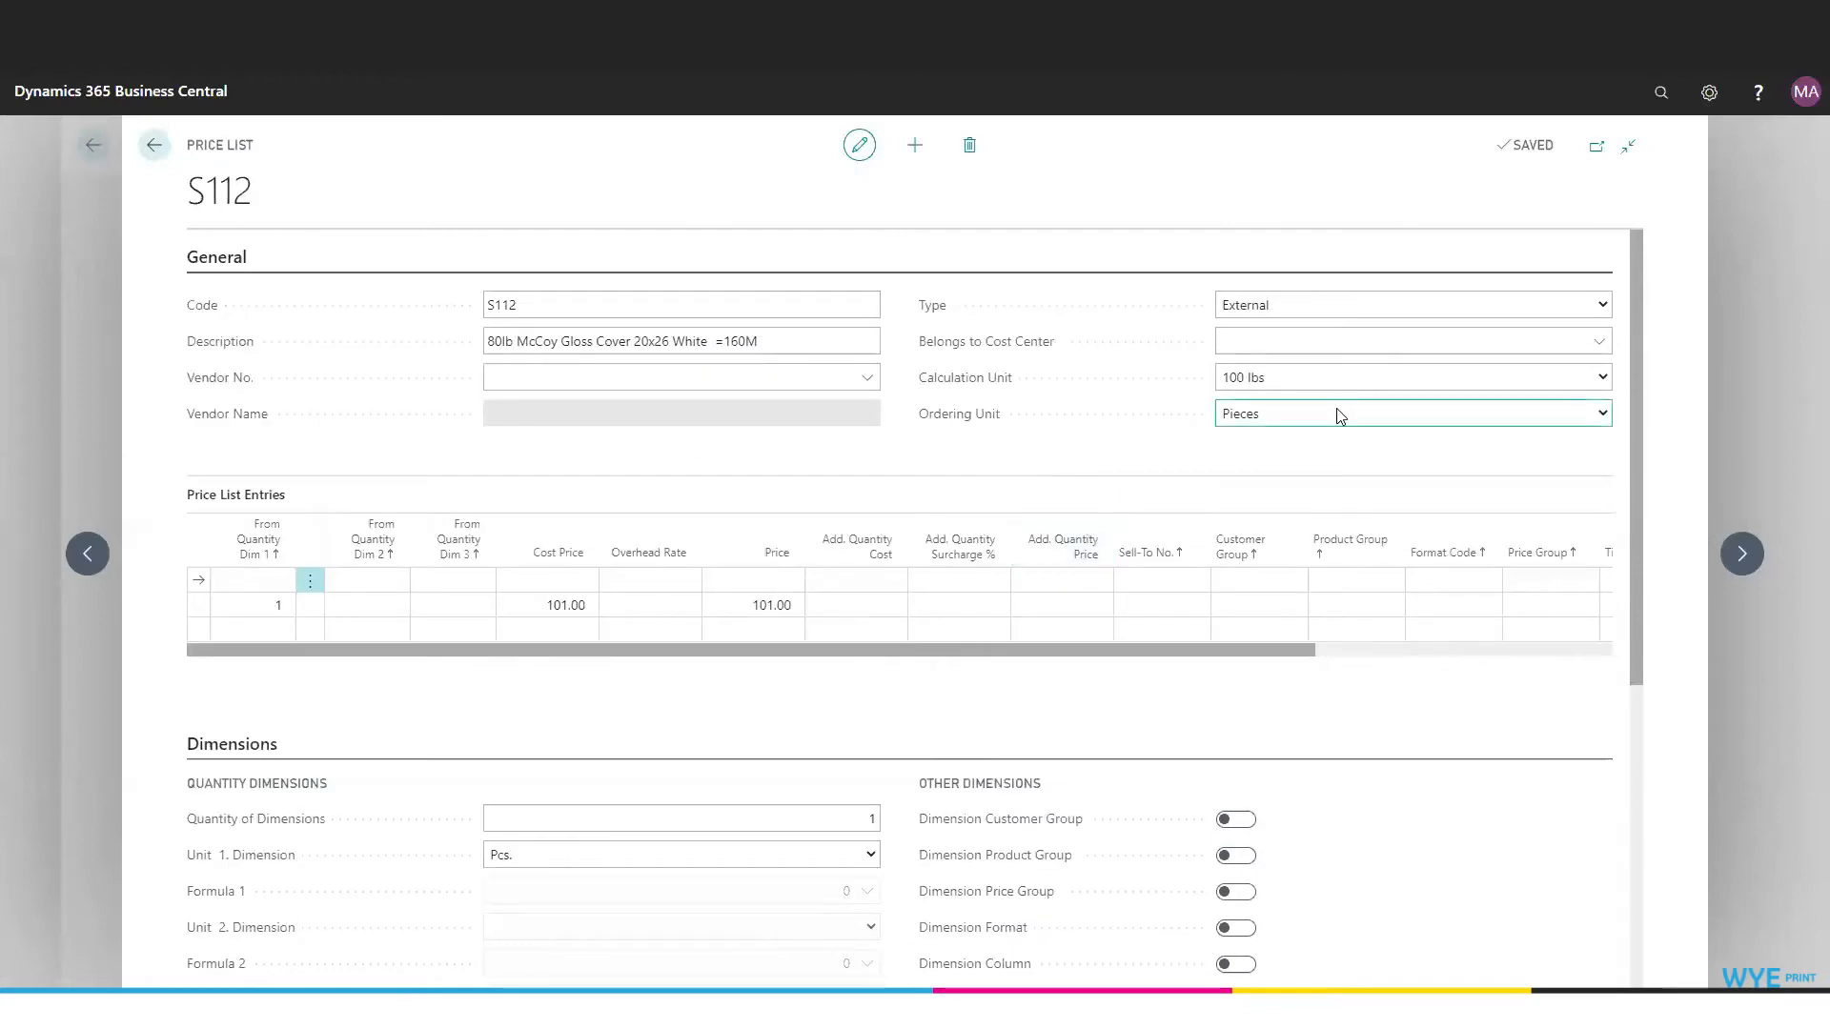
pyautogui.click(1325, 419)
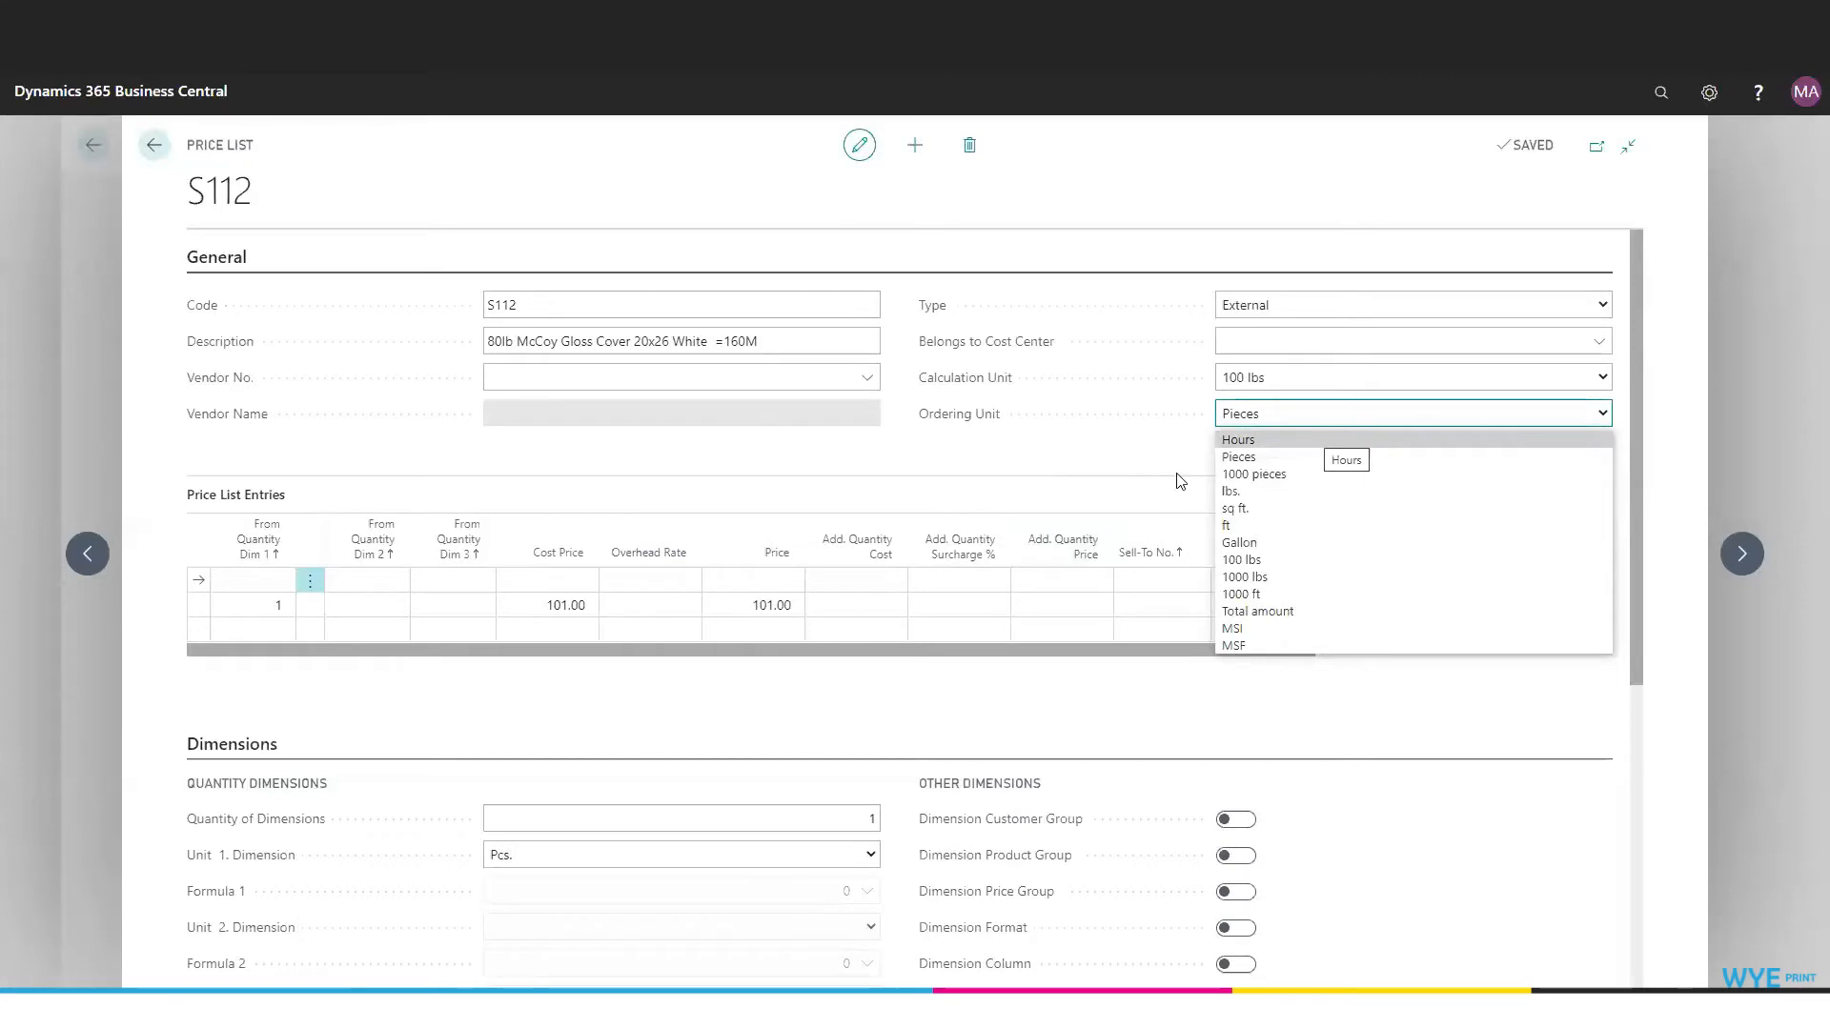
# - Examine the From Quantity, Cost Price, Price and additional quantity columns of the Price List Entries
pyautogui.scroll(-2, 697, 472)
pyautogui.click(255, 354)
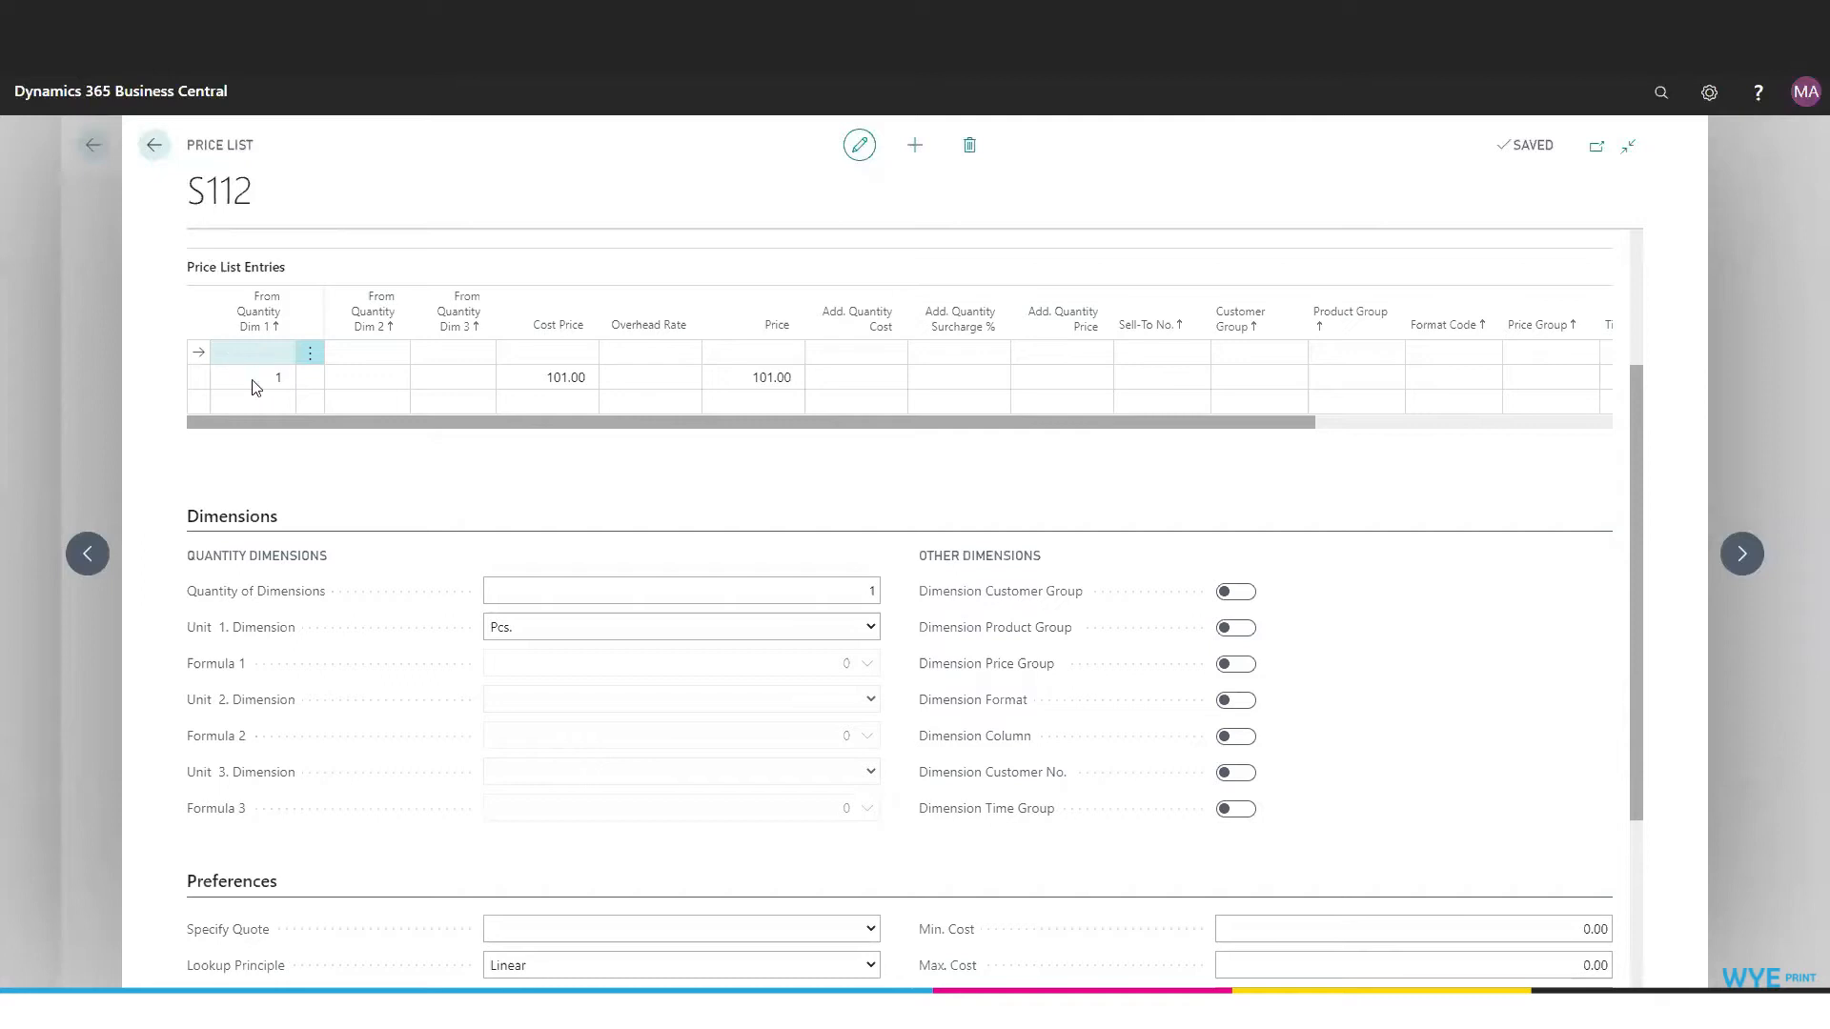
pyautogui.click(274, 378)
pyautogui.click(565, 386)
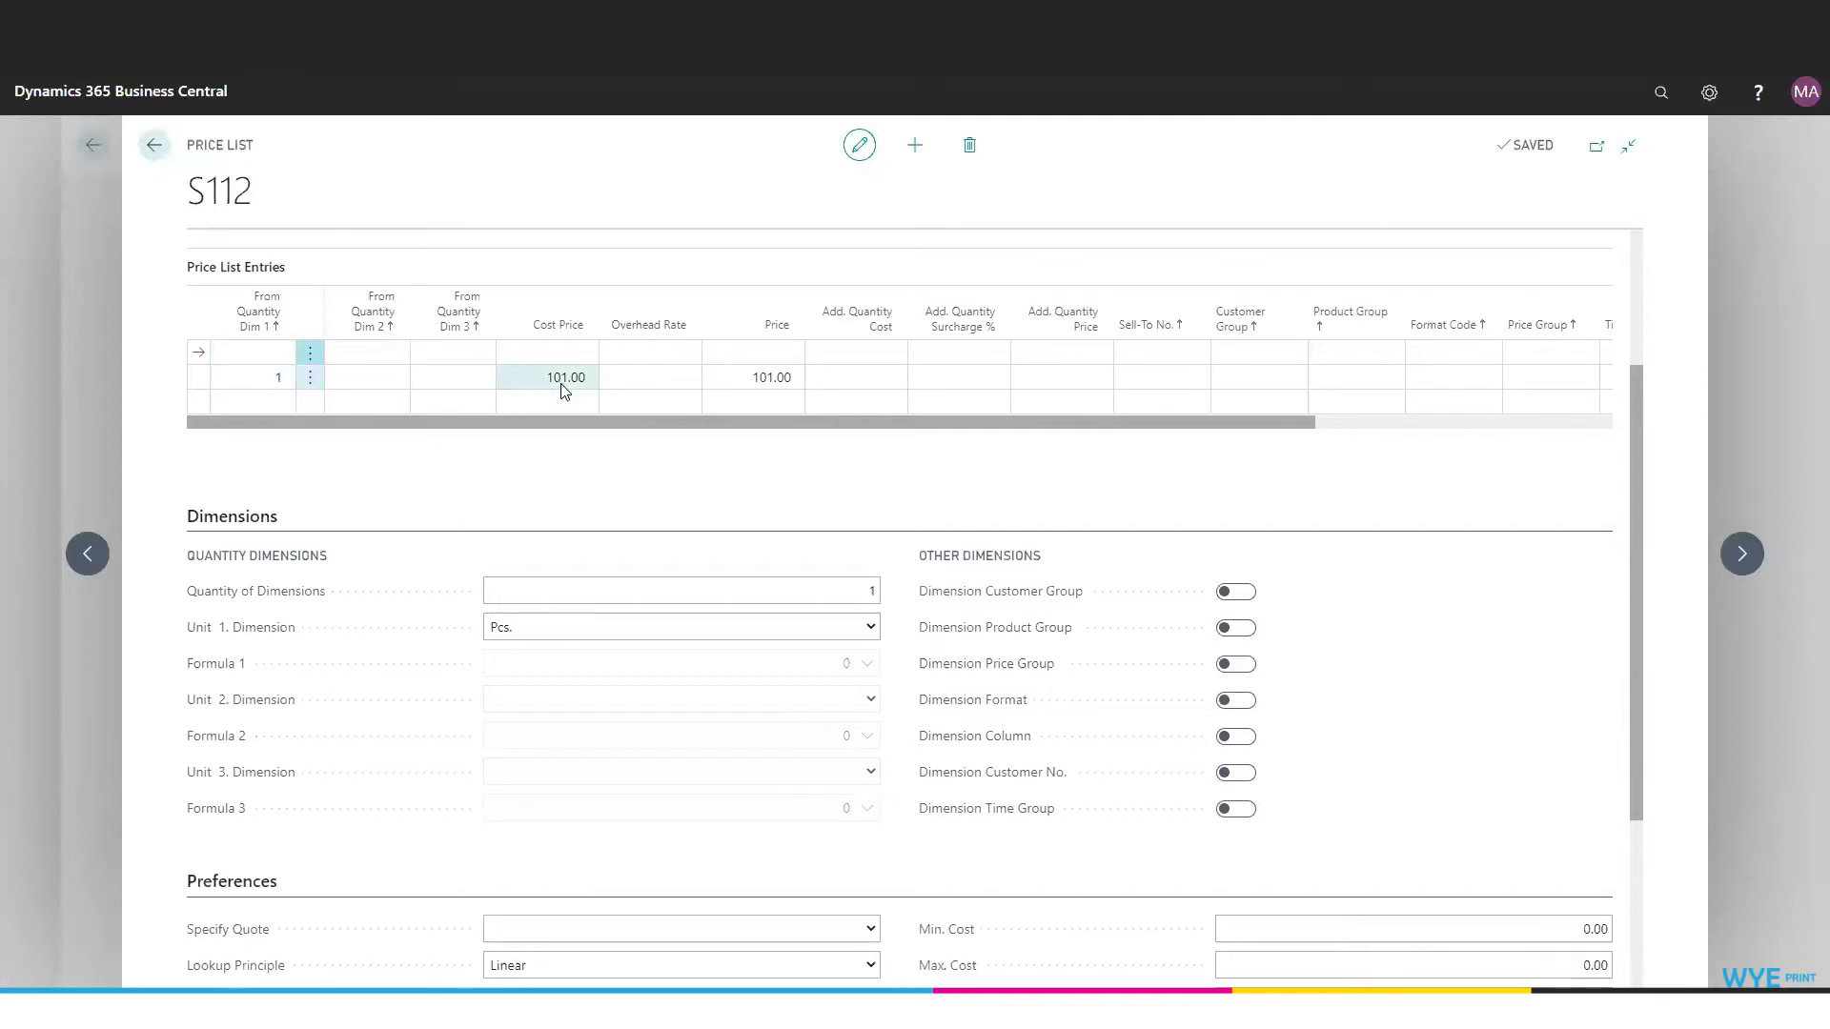
pyautogui.click(927, 355)
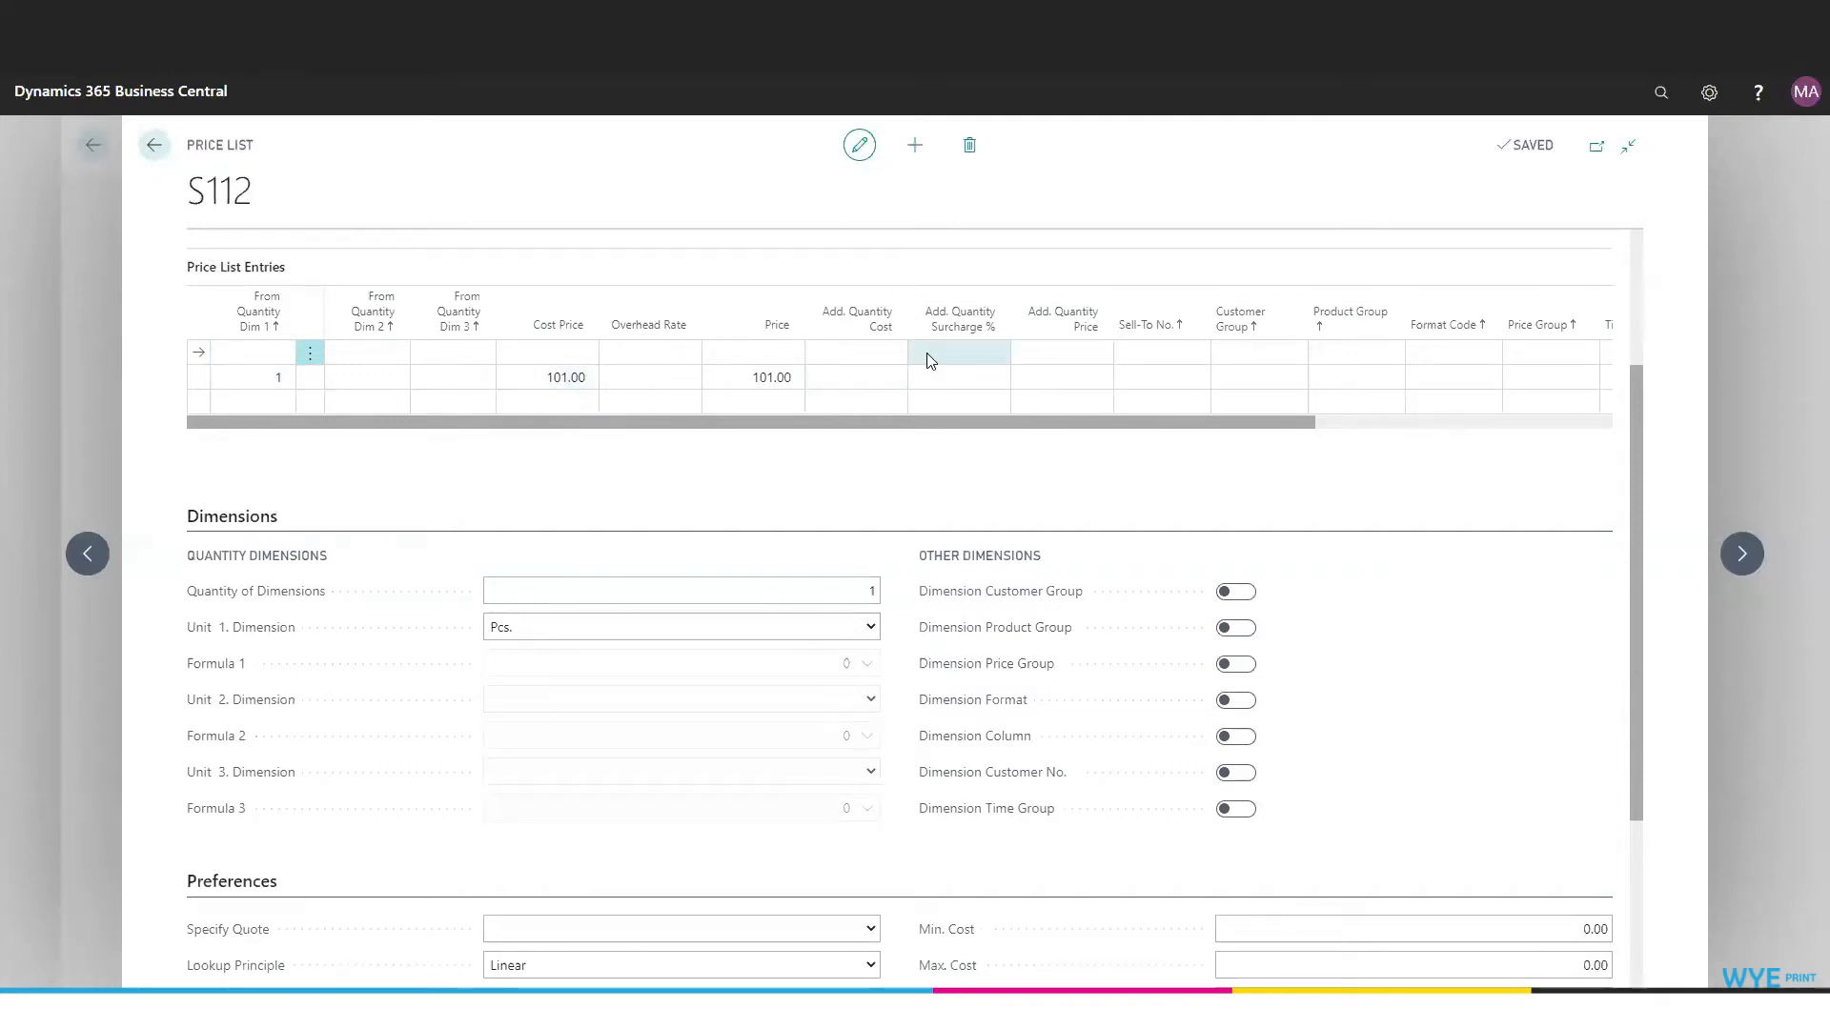
pyautogui.scroll(3, 927, 360)
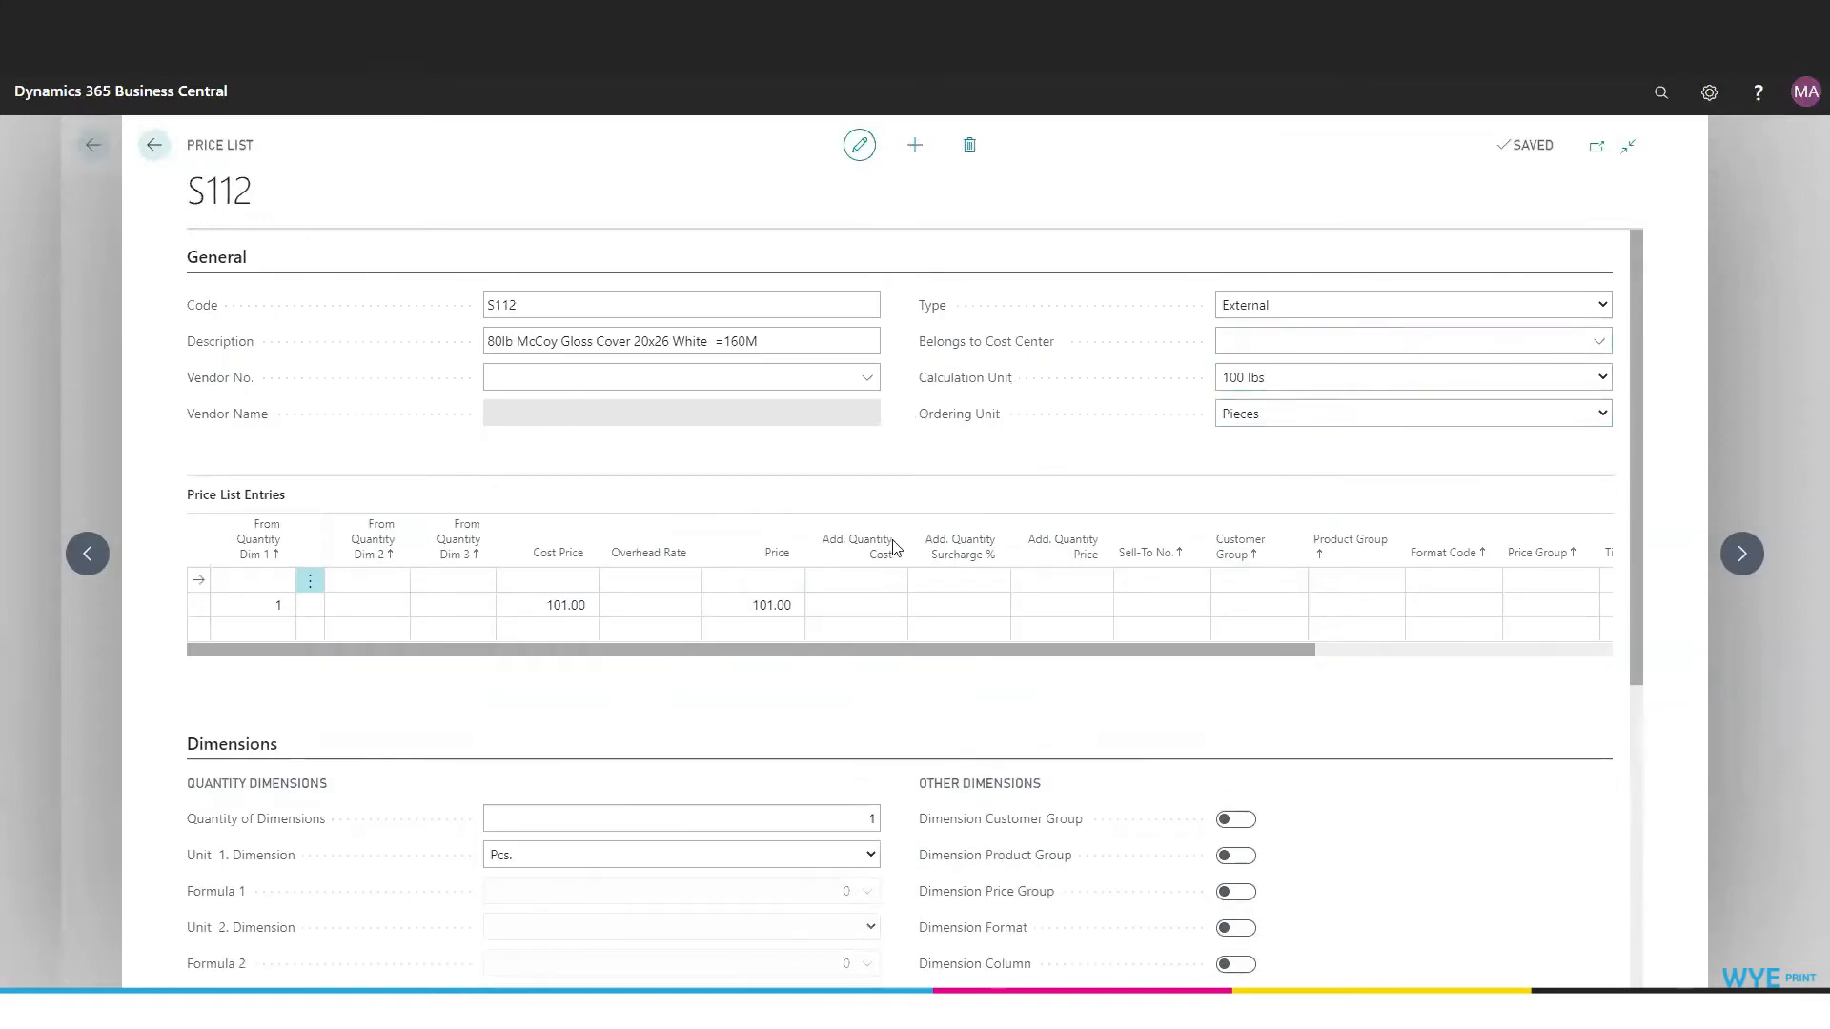
pyautogui.scroll(-3, 893, 545)
pyautogui.click(784, 379)
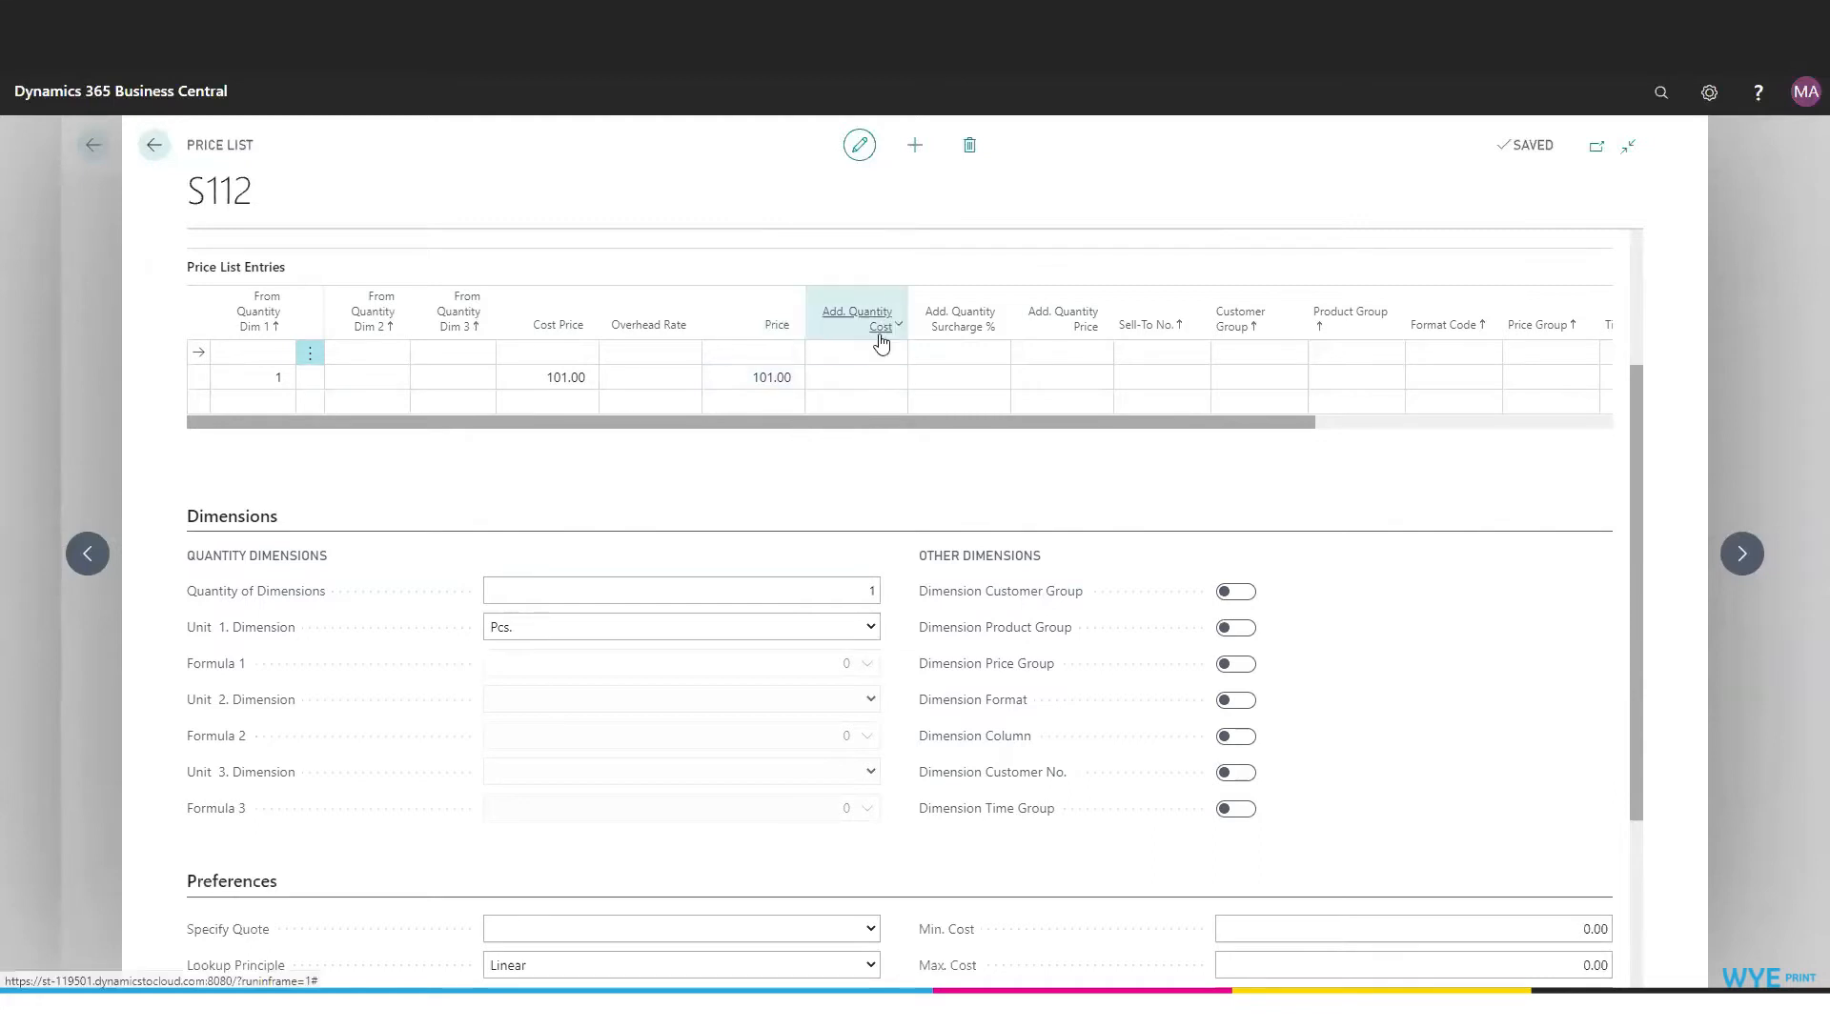
pyautogui.click(882, 383)
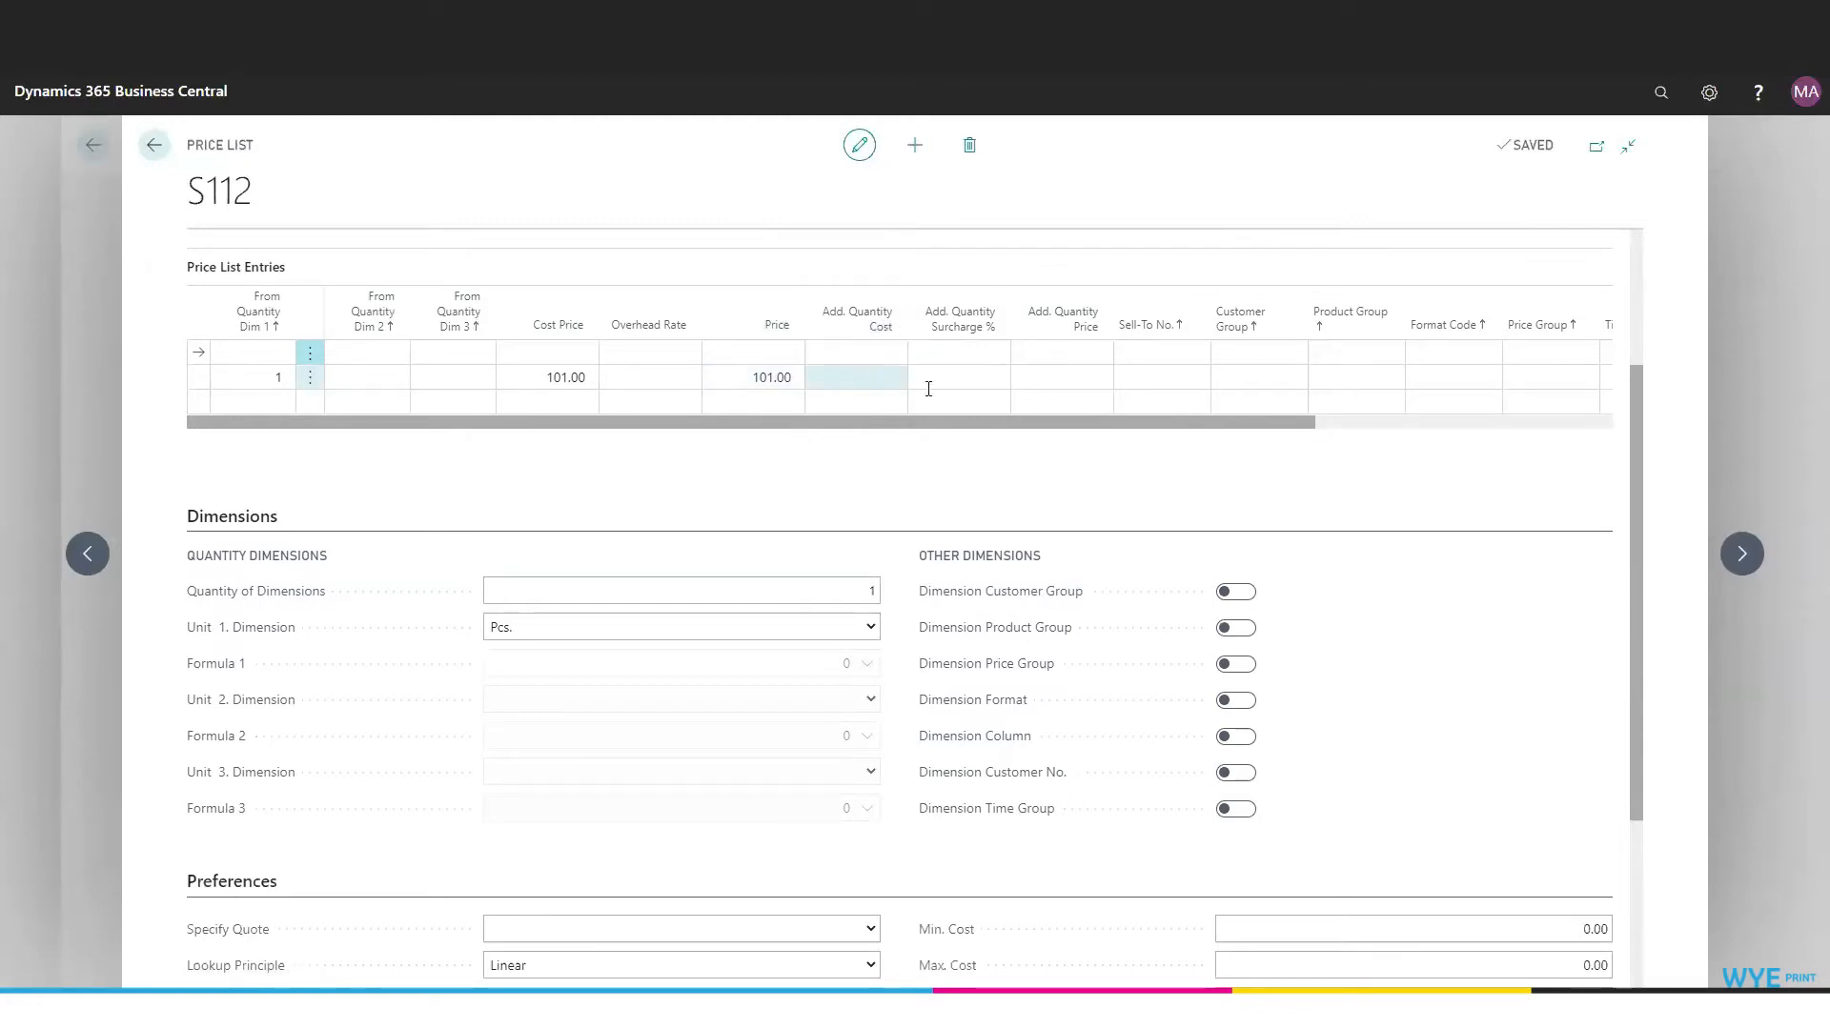
pyautogui.click(982, 408)
pyautogui.click(1079, 380)
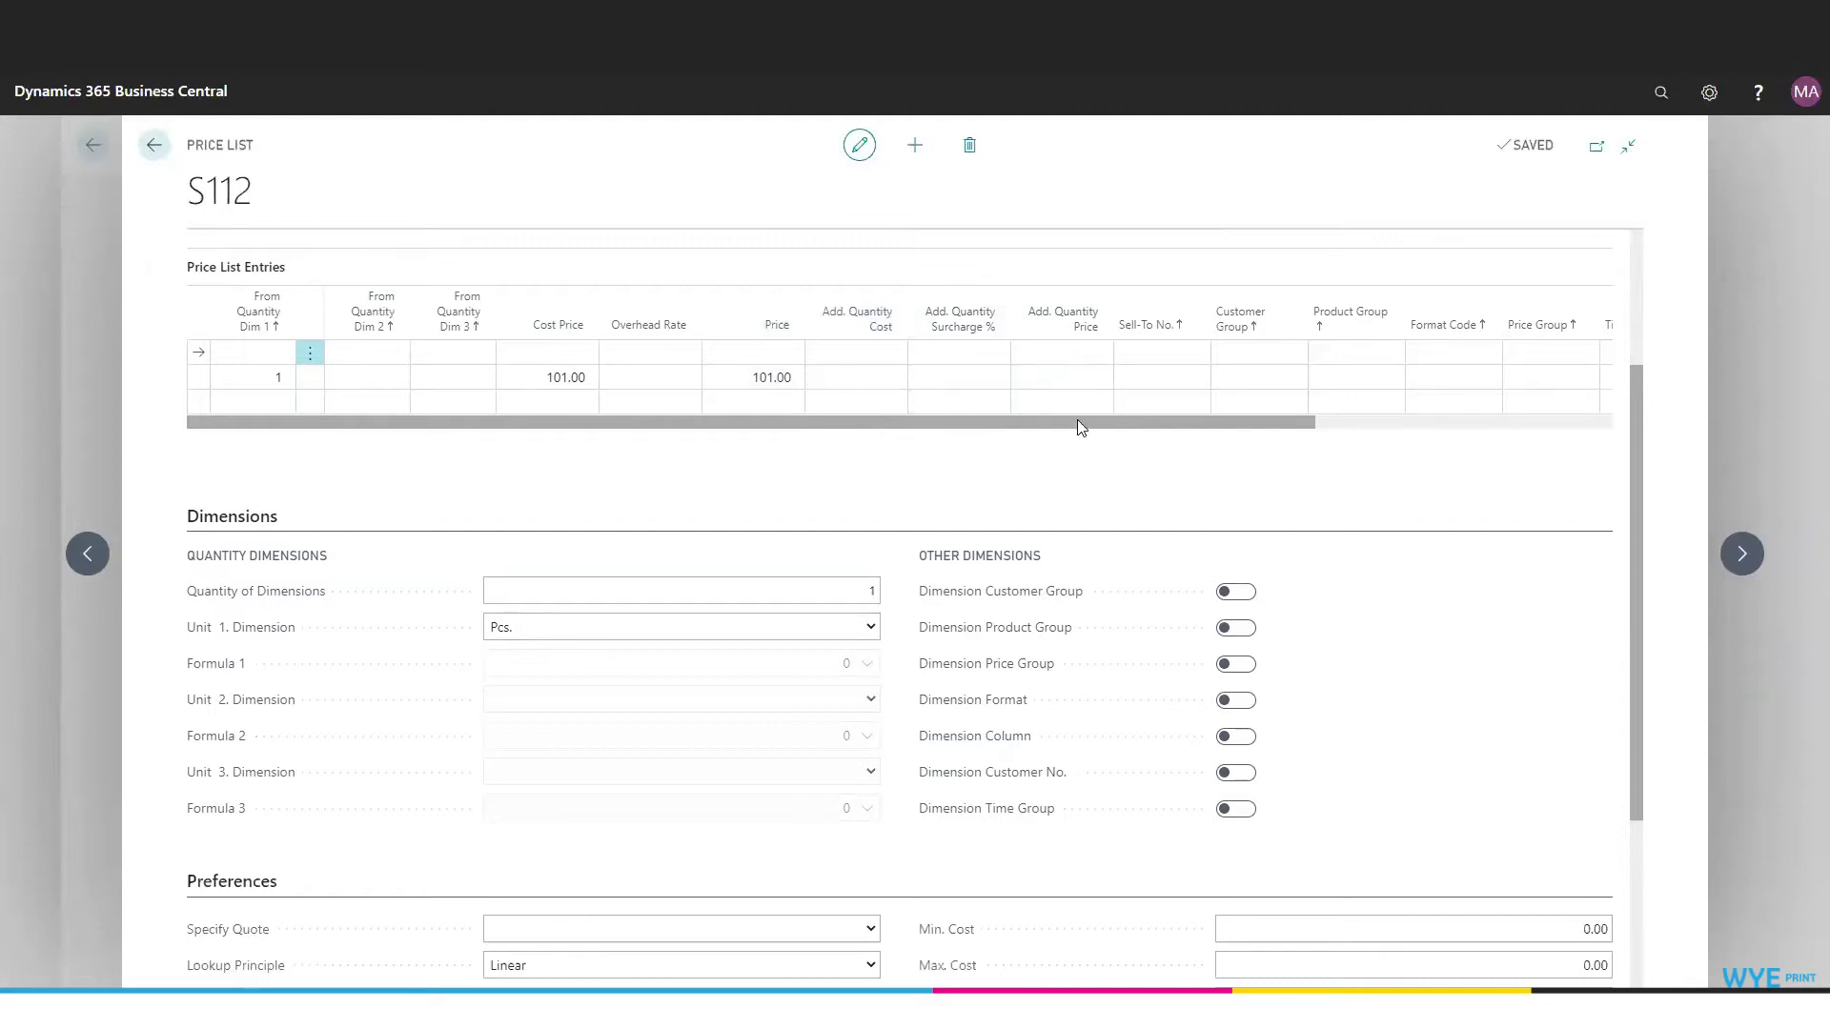
# - Examine the remaining Price List Entries columns, from the customer, product, price and time groups to Ordering Quantity, Min. Cost and Min. Price
pyautogui.moveTo(1122, 419); pyautogui.dragTo(1255, 418)
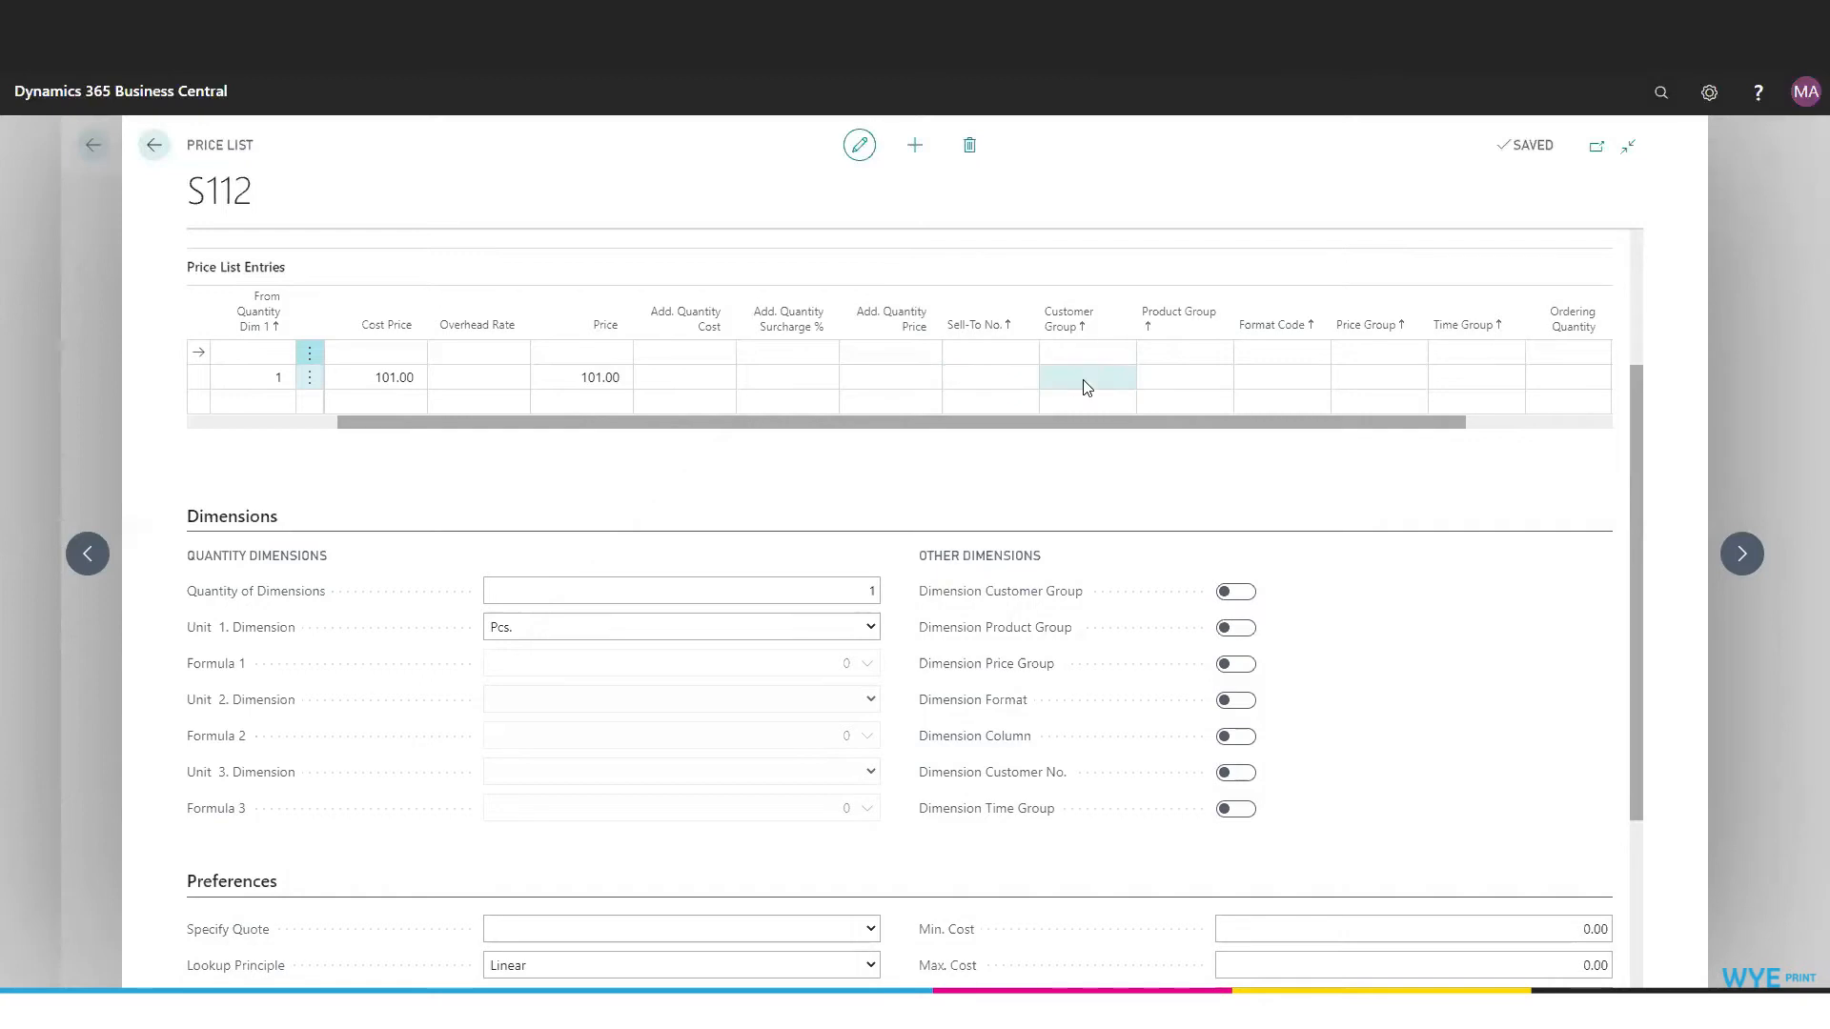
pyautogui.moveTo(1073, 329)
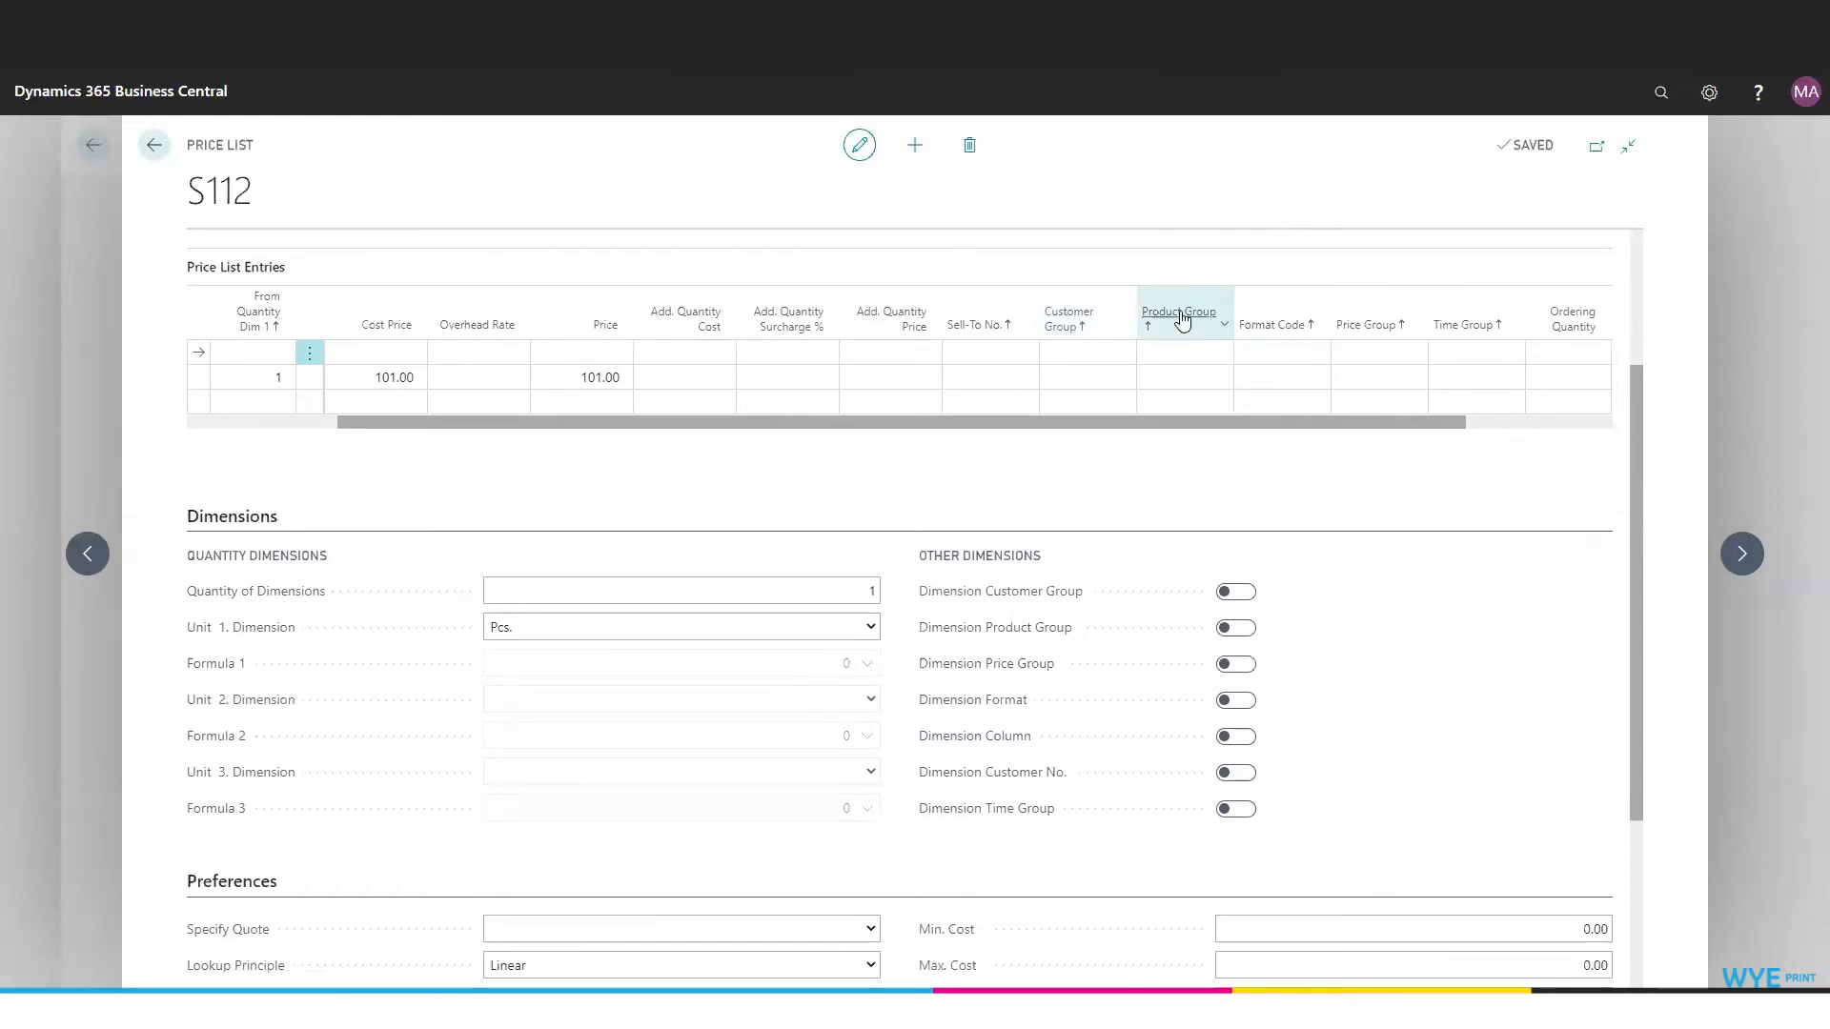
pyautogui.moveTo(1182, 320)
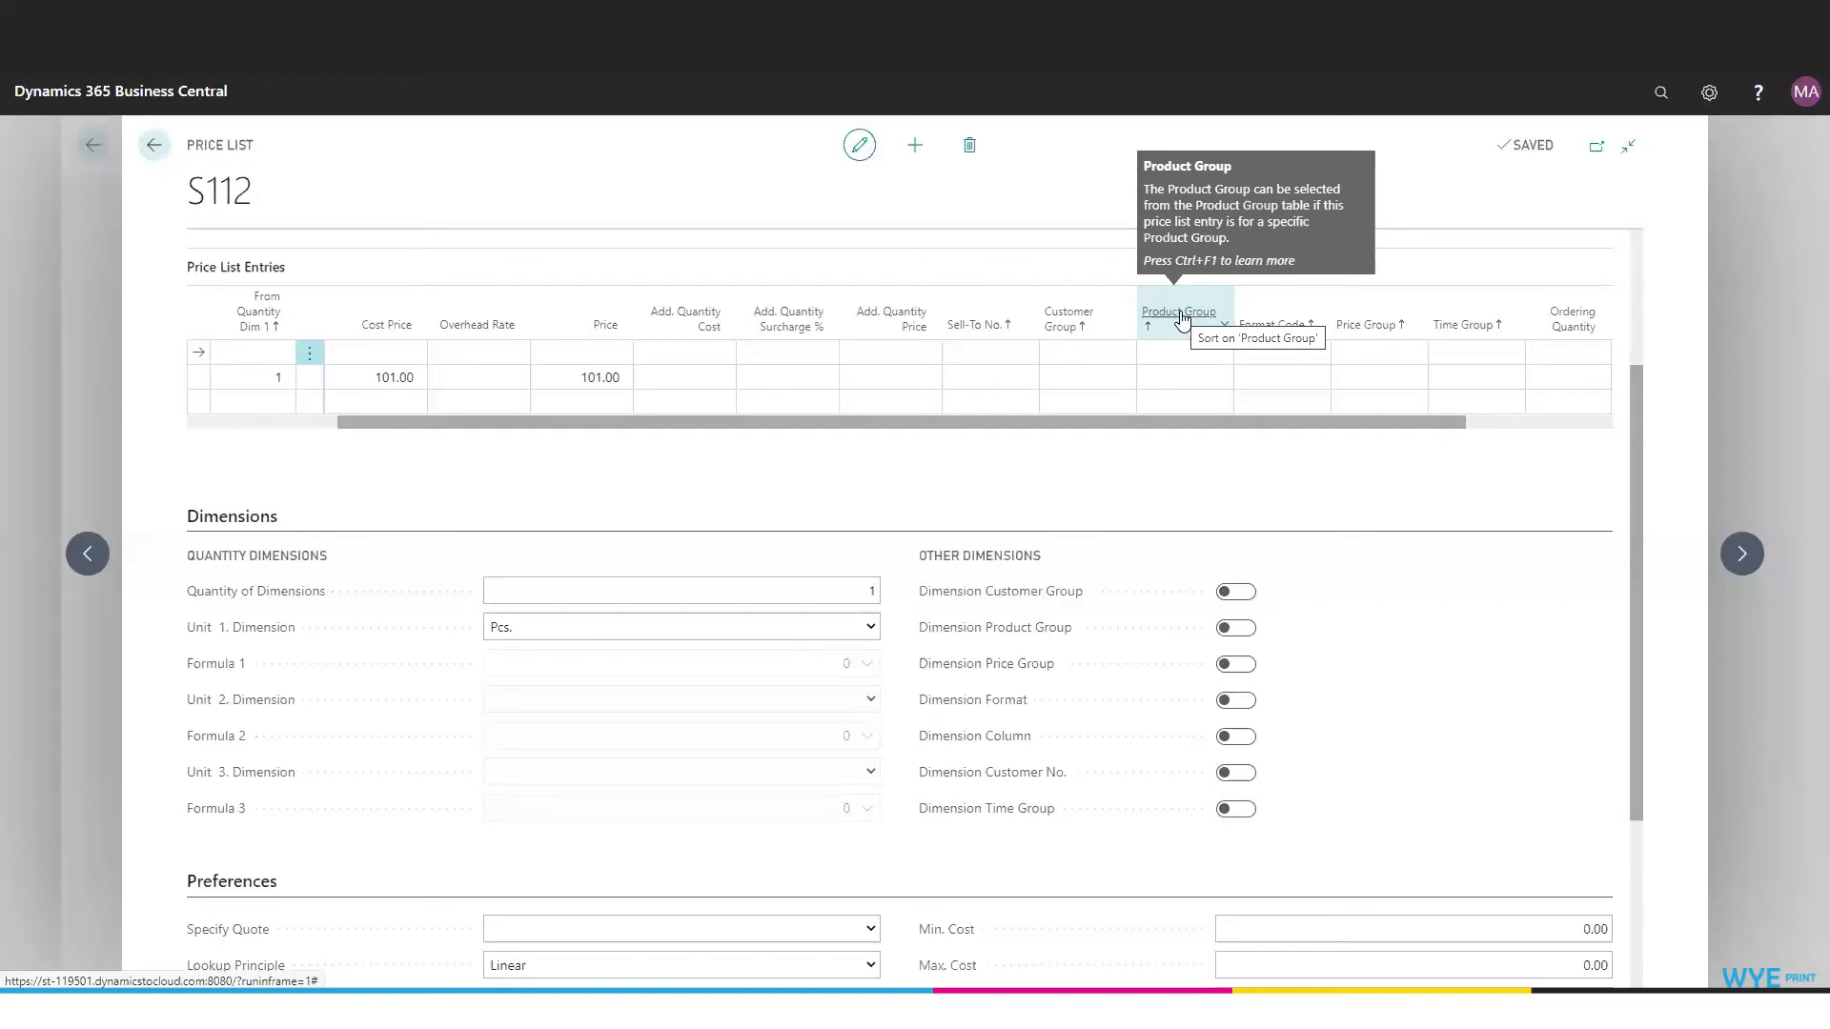
pyautogui.moveTo(1293, 334)
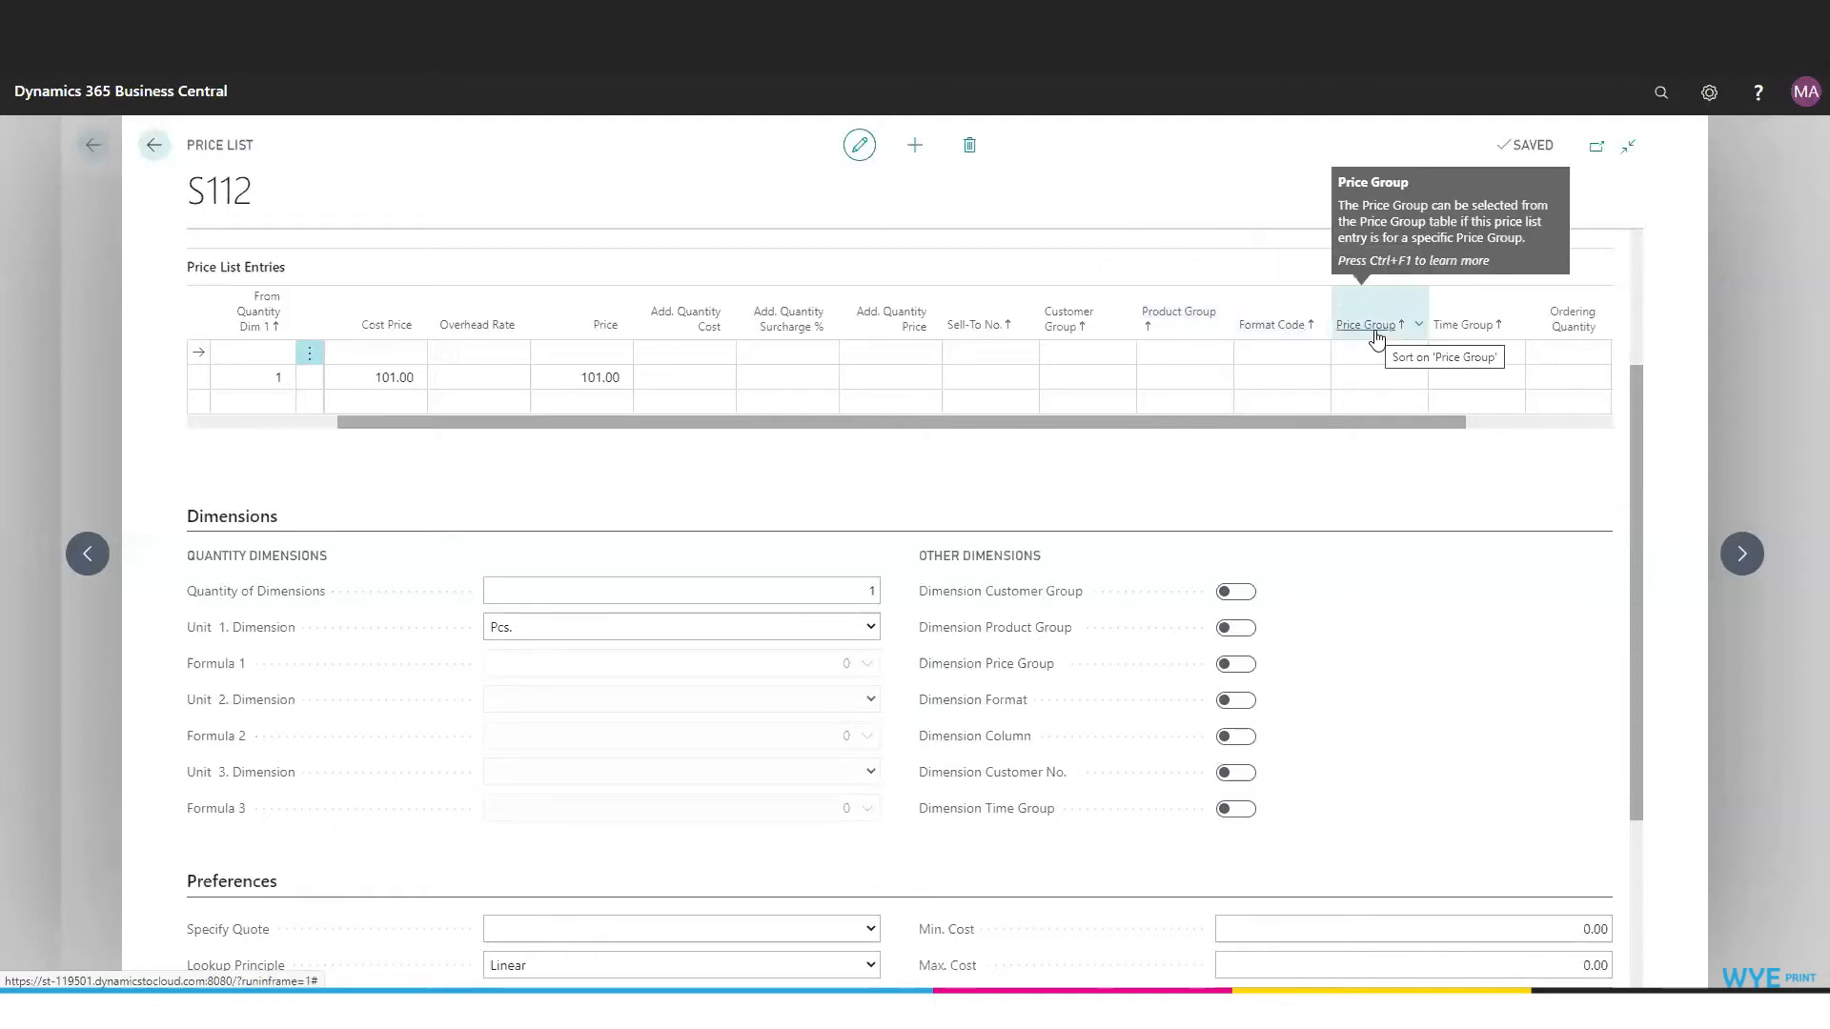
pyautogui.moveTo(1486, 338)
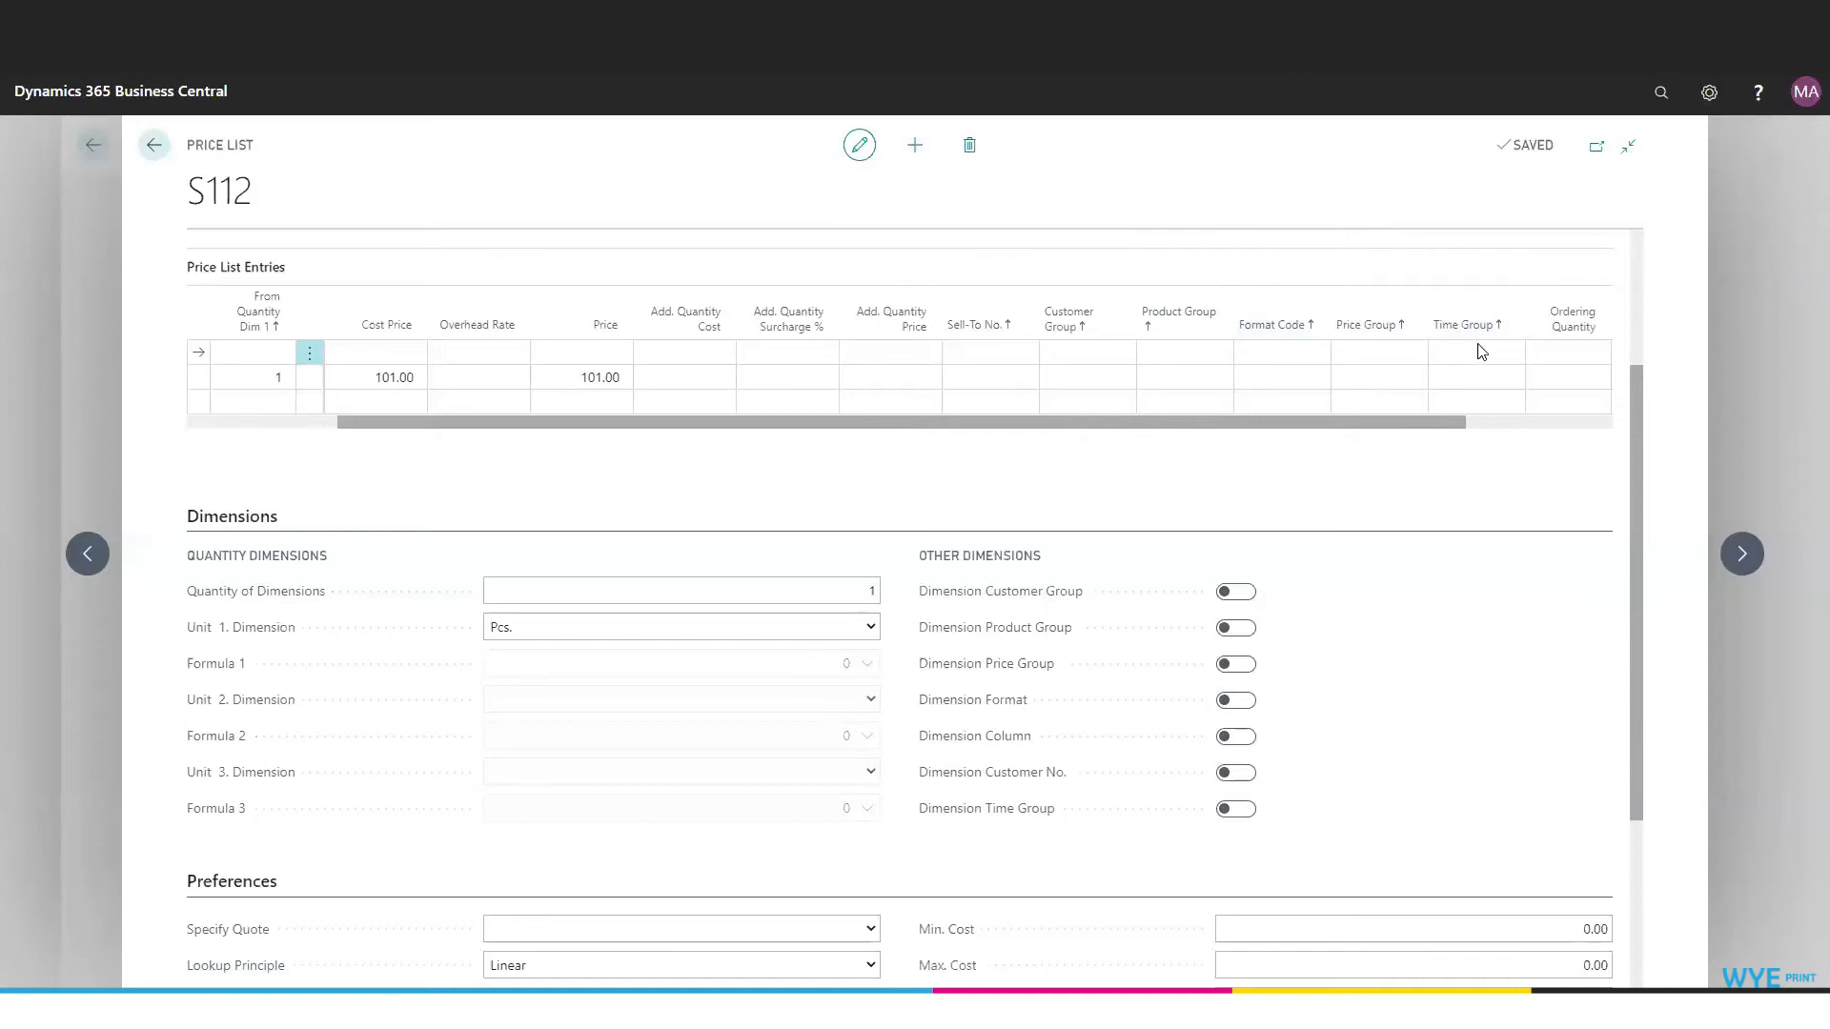
pyautogui.hscroll(3, 1397, 420)
pyautogui.moveTo(1371, 333)
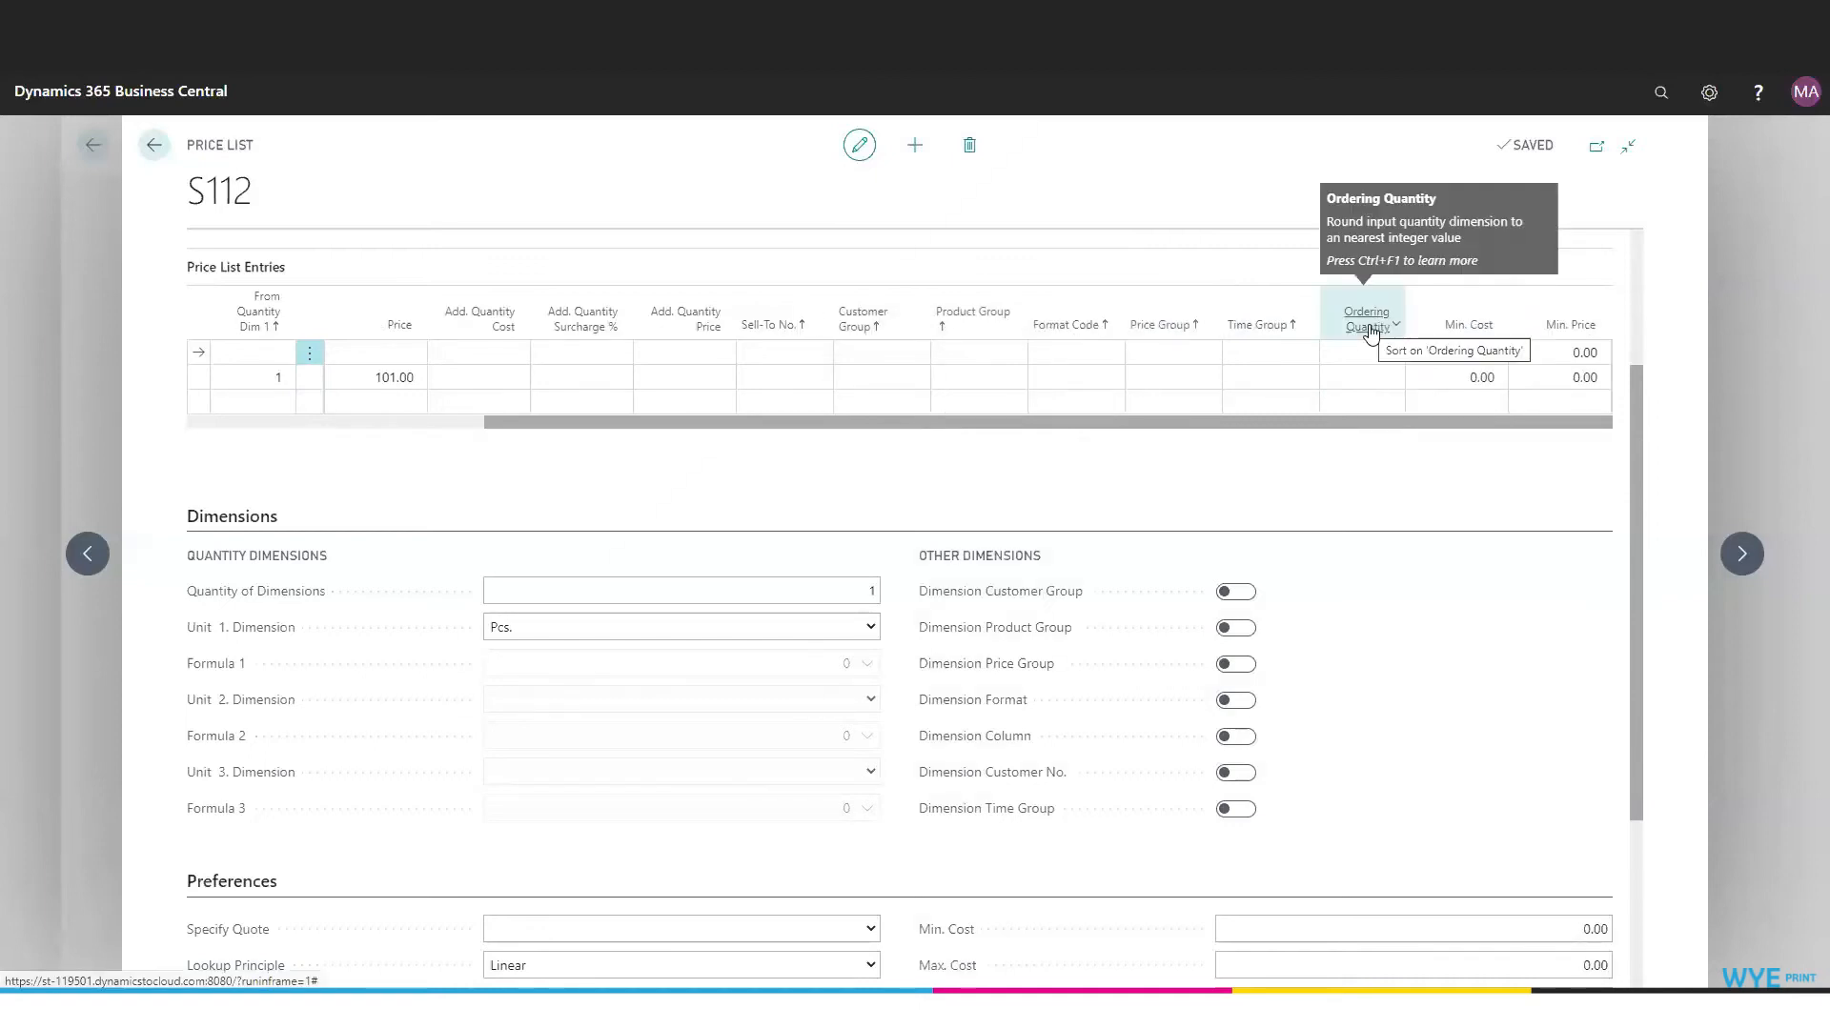
pyautogui.click(1393, 354)
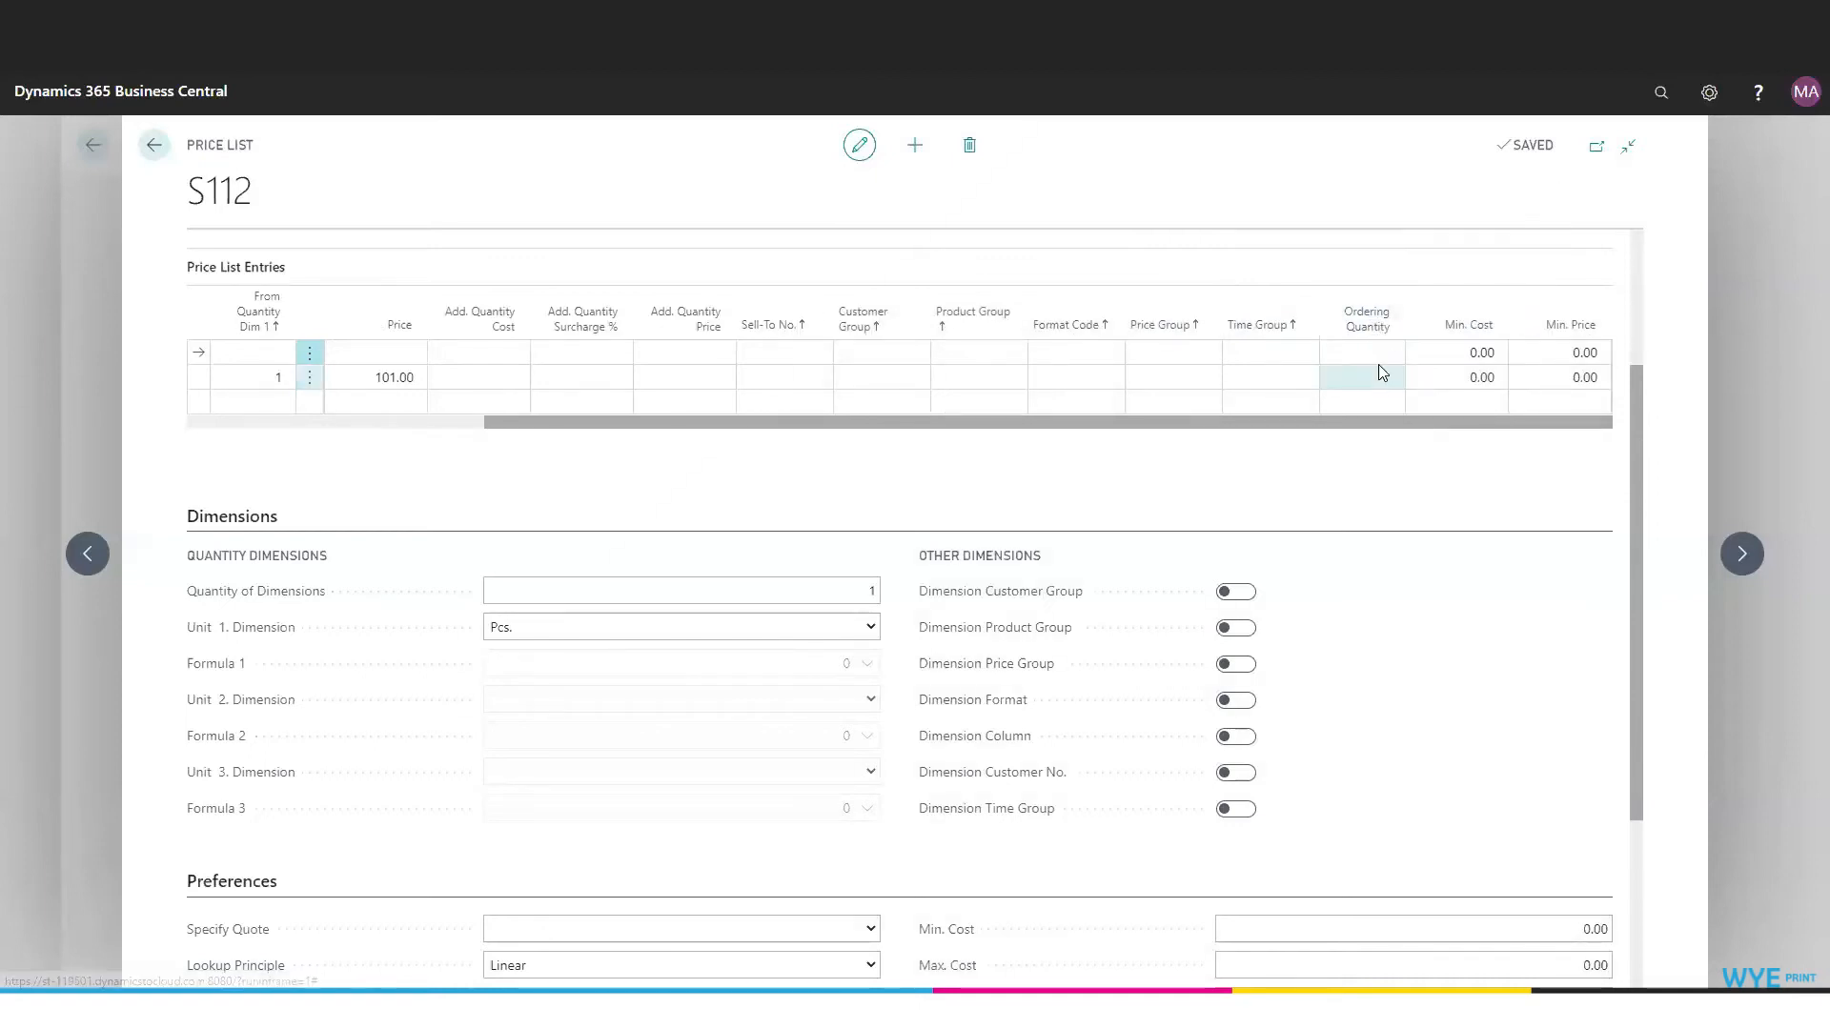
pyautogui.moveTo(1368, 327)
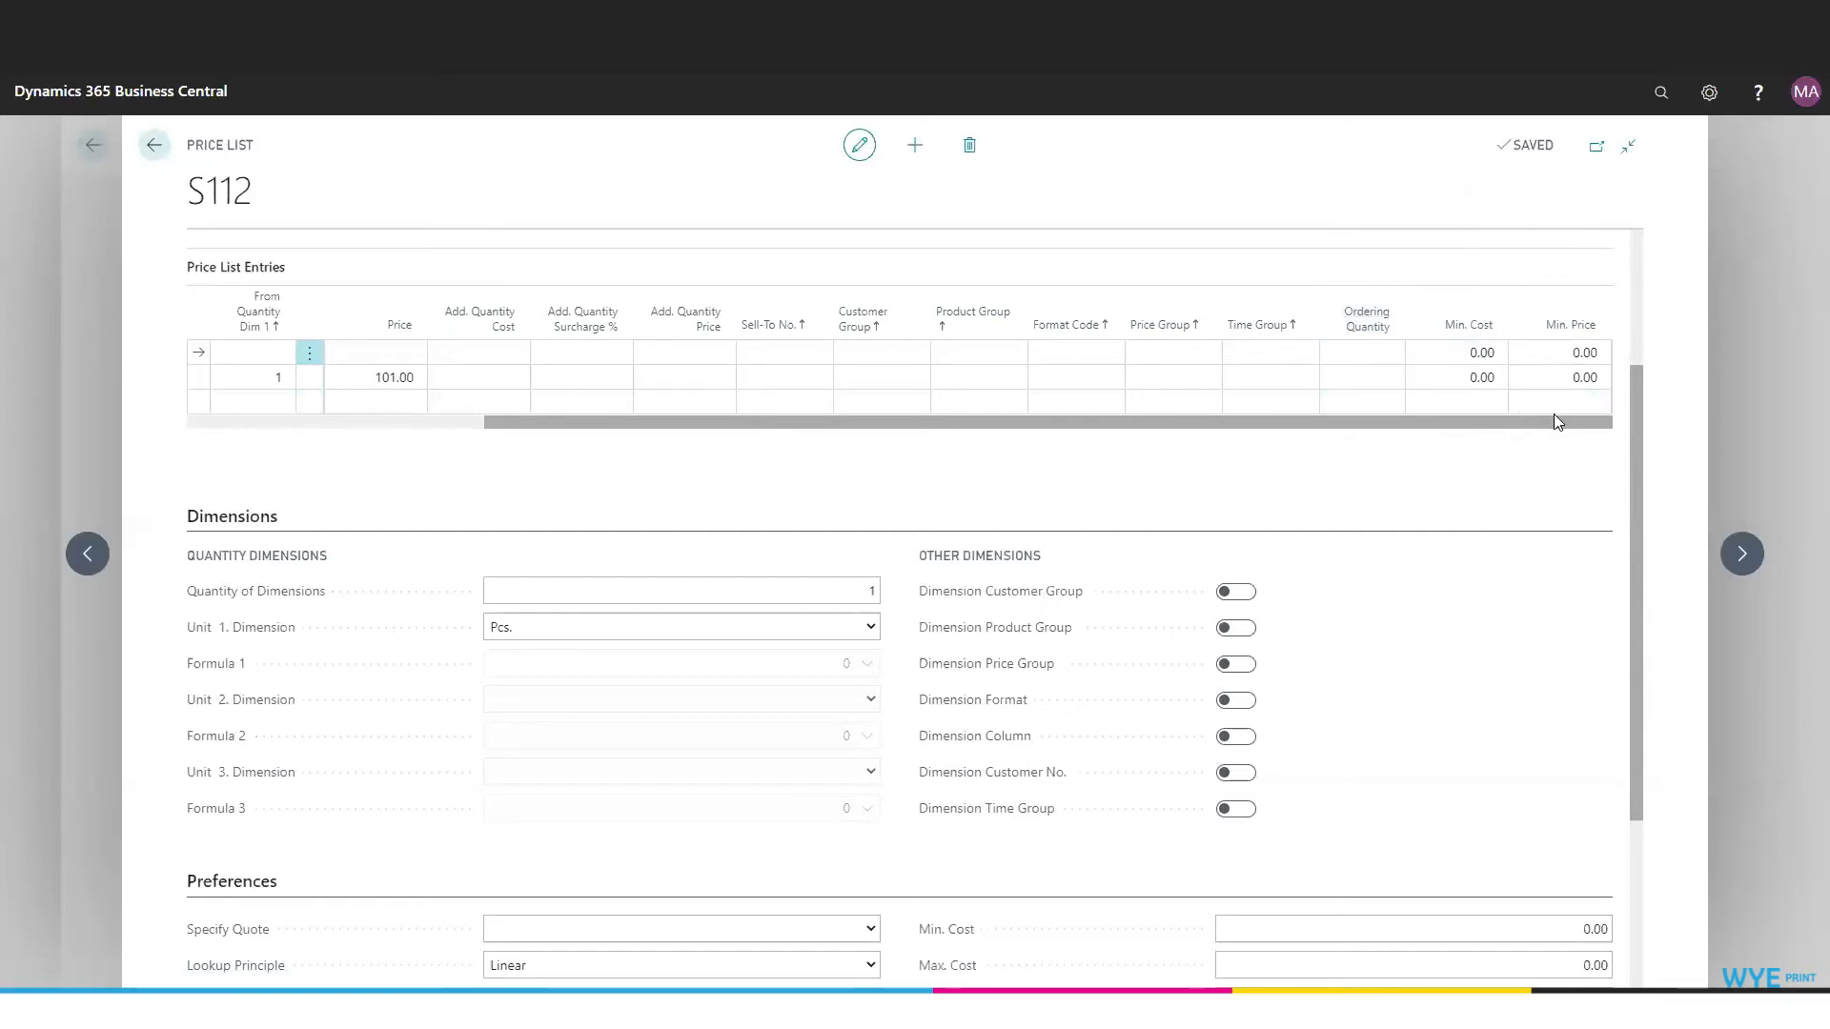
pyautogui.click(359, 379)
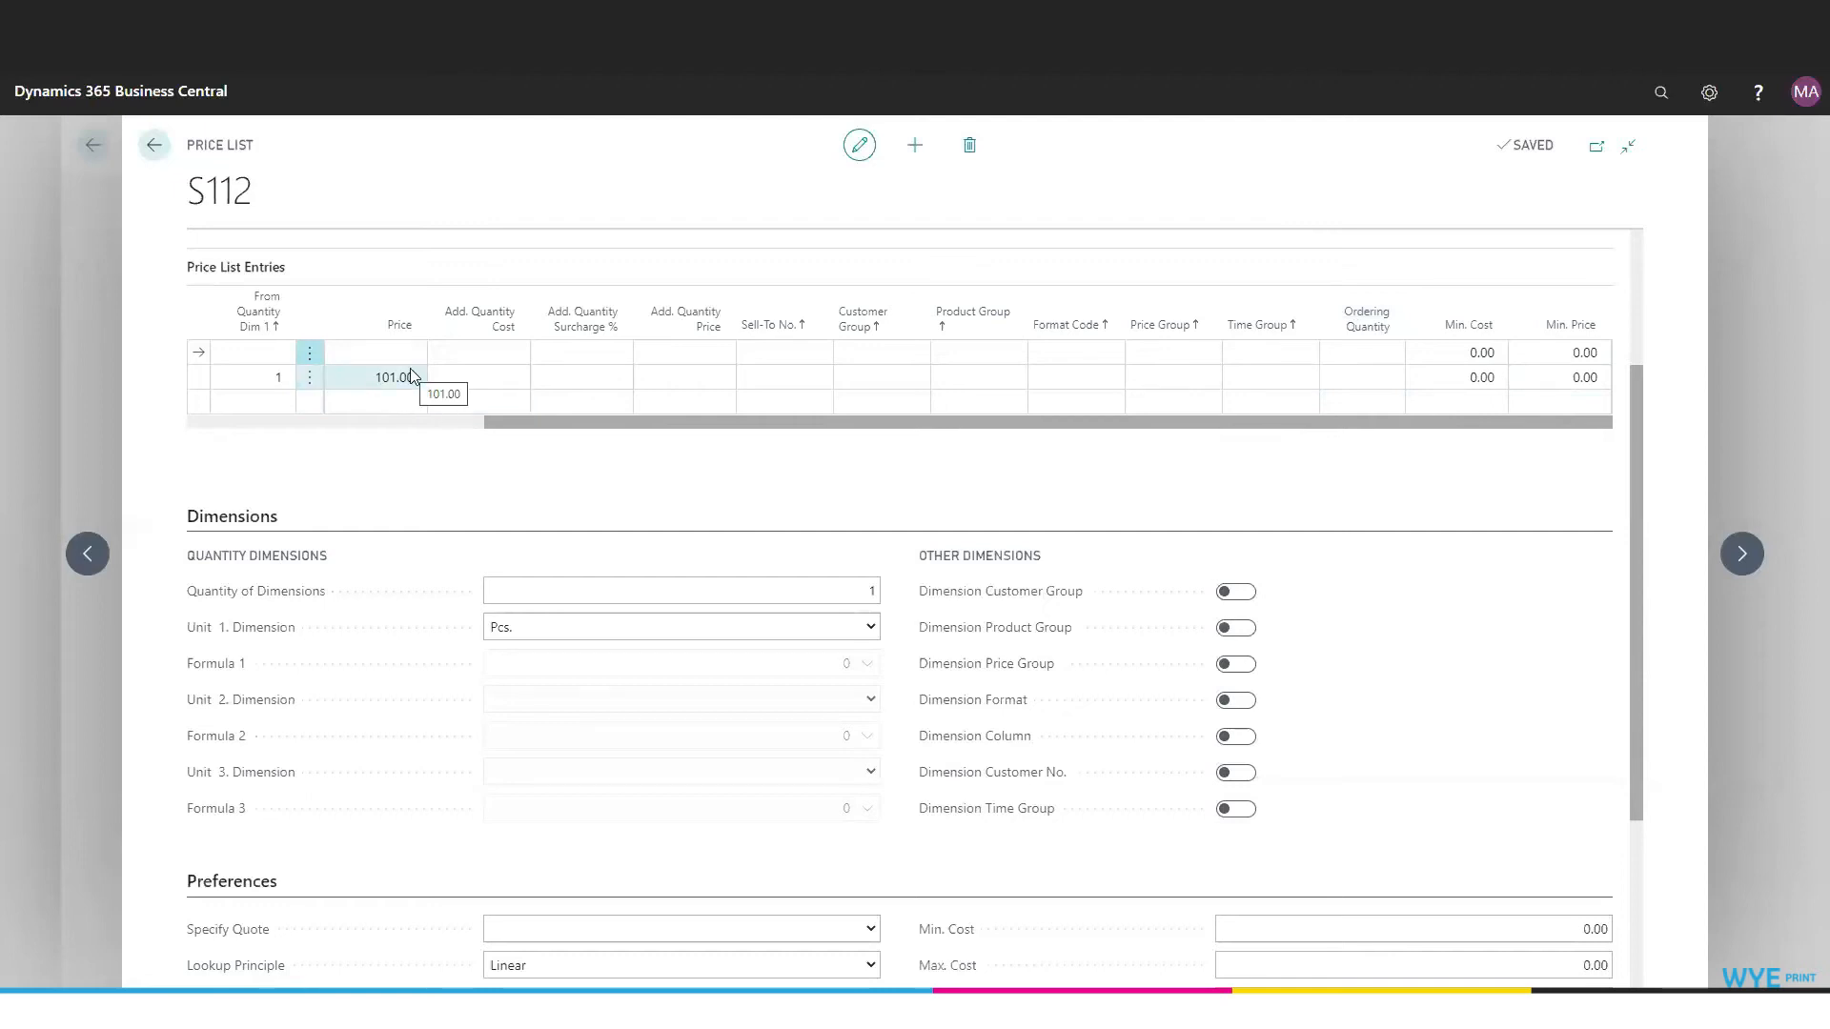
pyautogui.click(1468, 381)
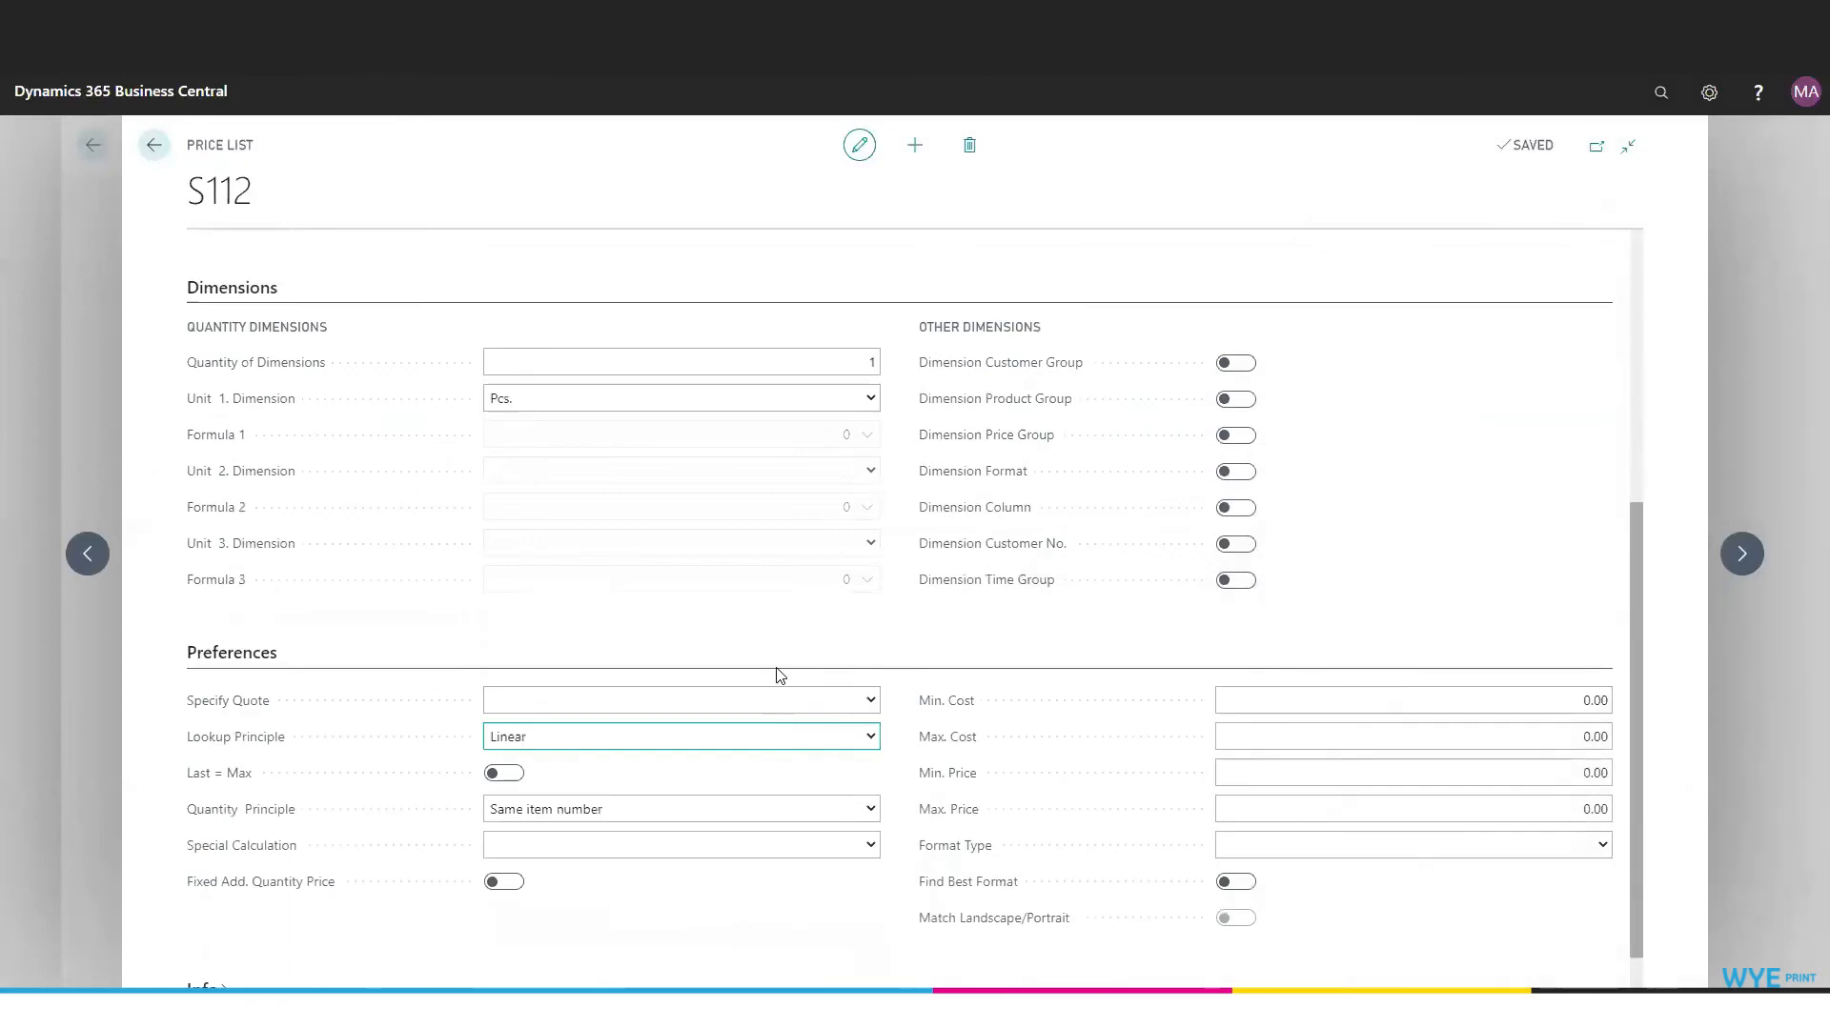
# - Review the Quantity of Dimensions description and the unit options available for Unit 1. Dimension
pyautogui.scroll(3, 776, 572)
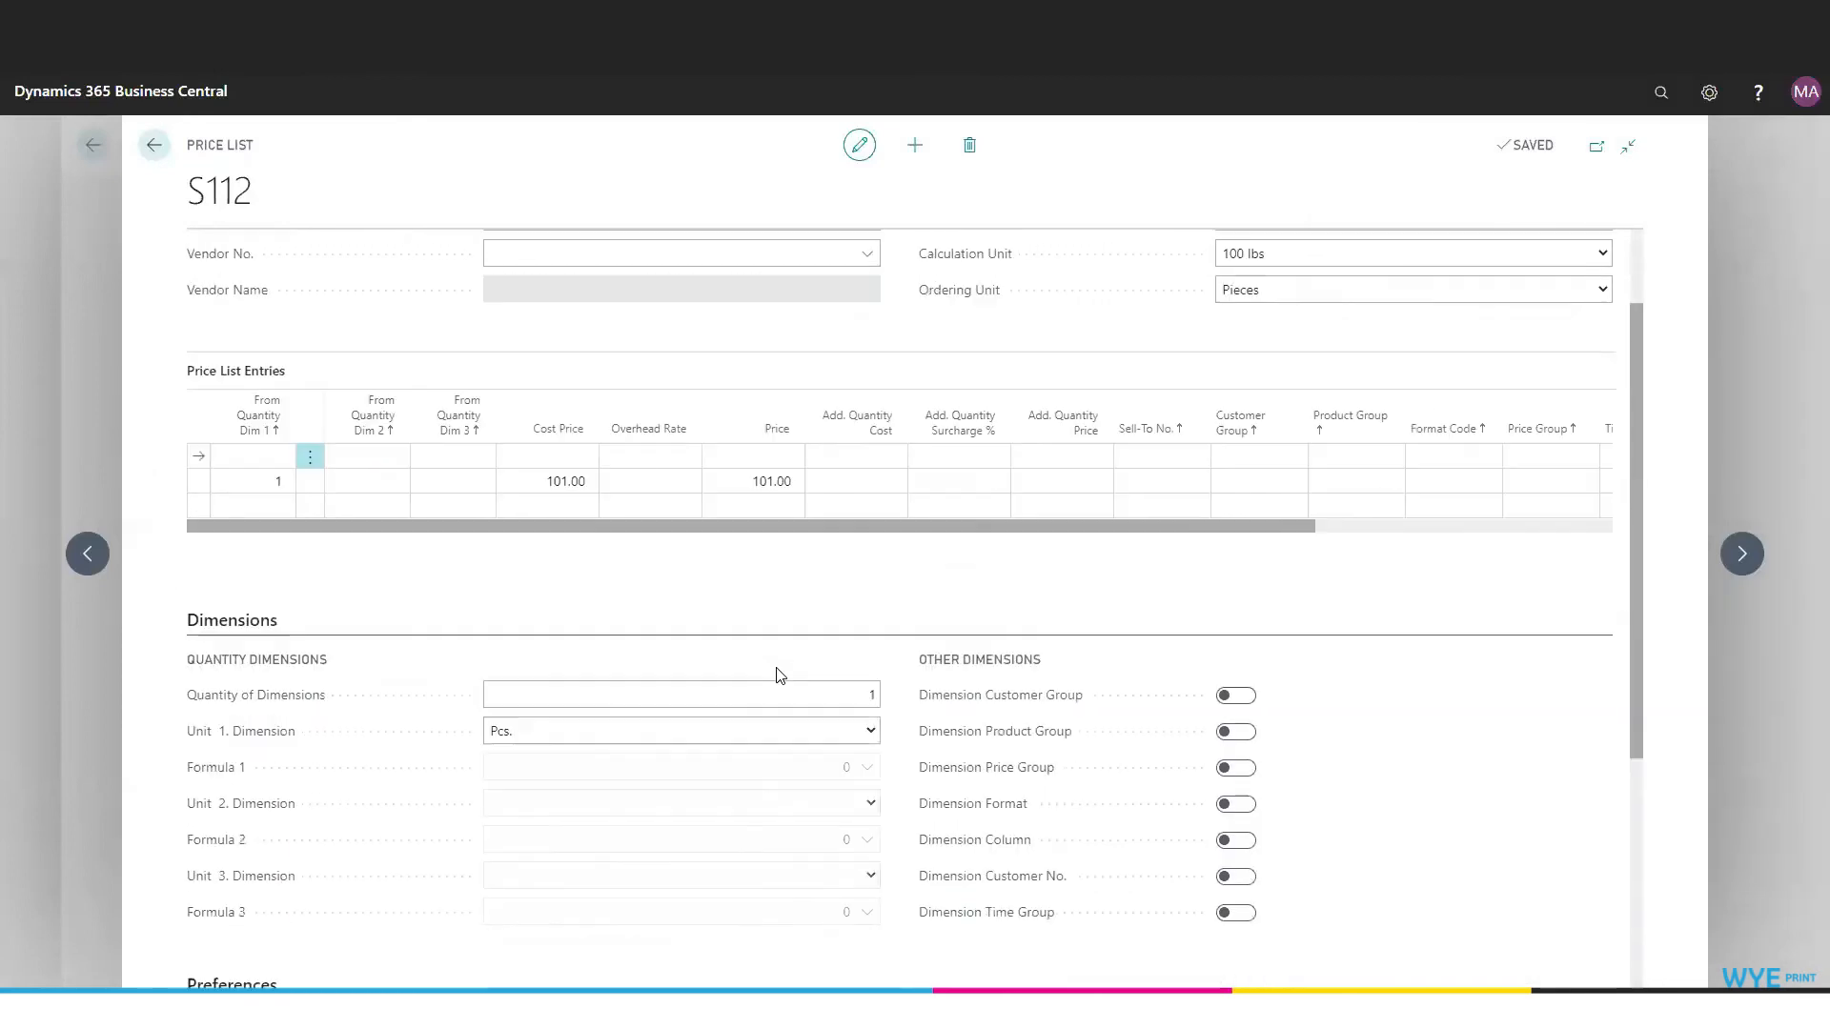
pyautogui.scroll(-2, 776, 675)
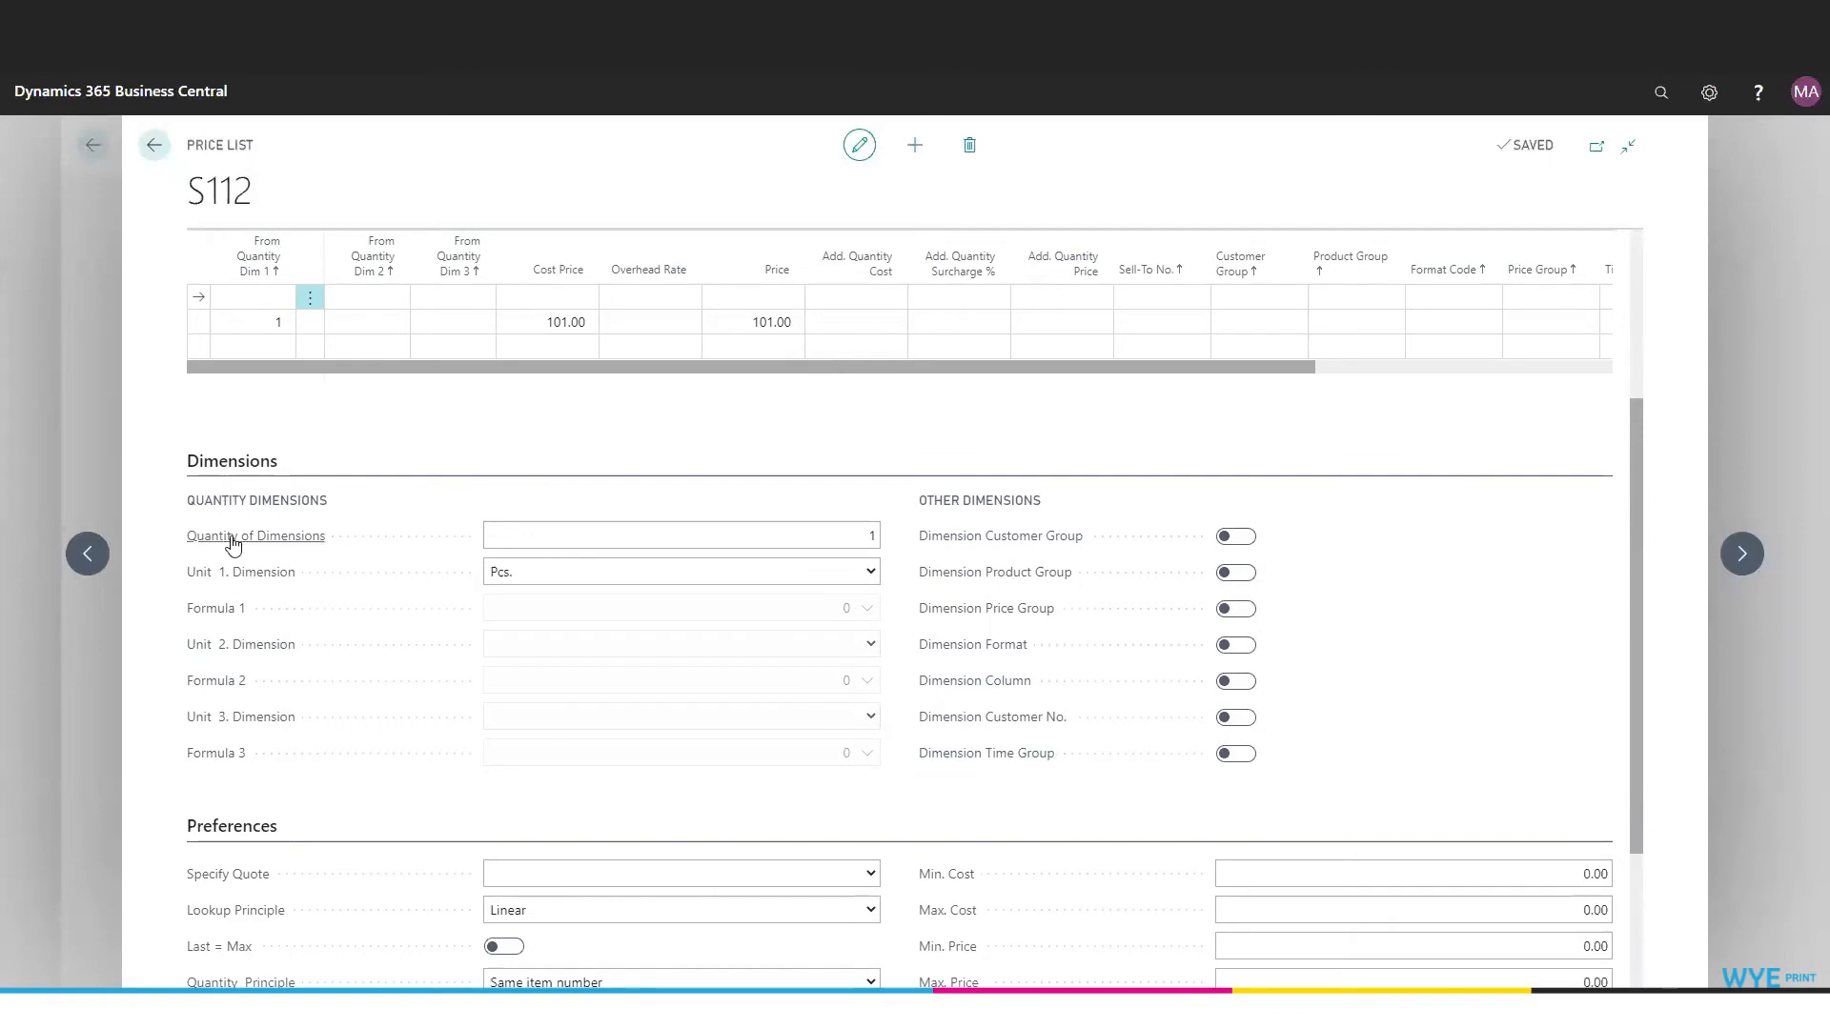
pyautogui.moveTo(233, 544)
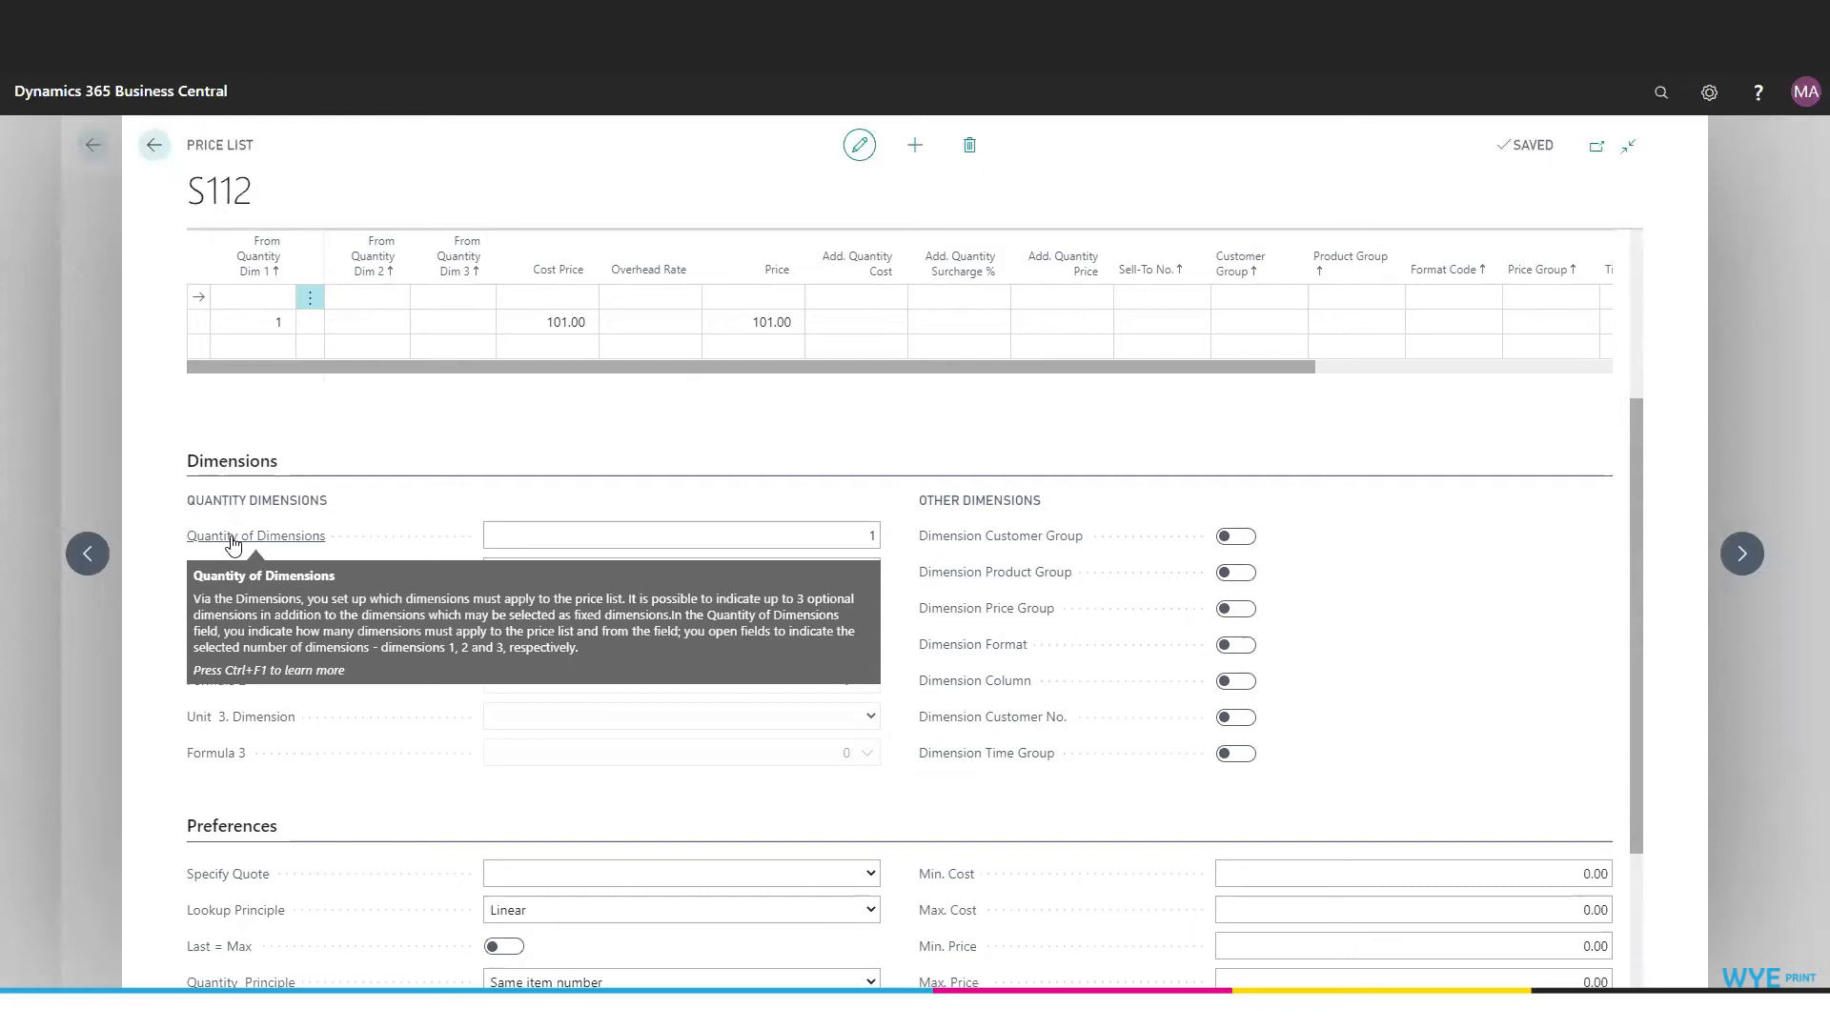
pyautogui.click(837, 526)
pyautogui.click(908, 544)
pyautogui.click(874, 574)
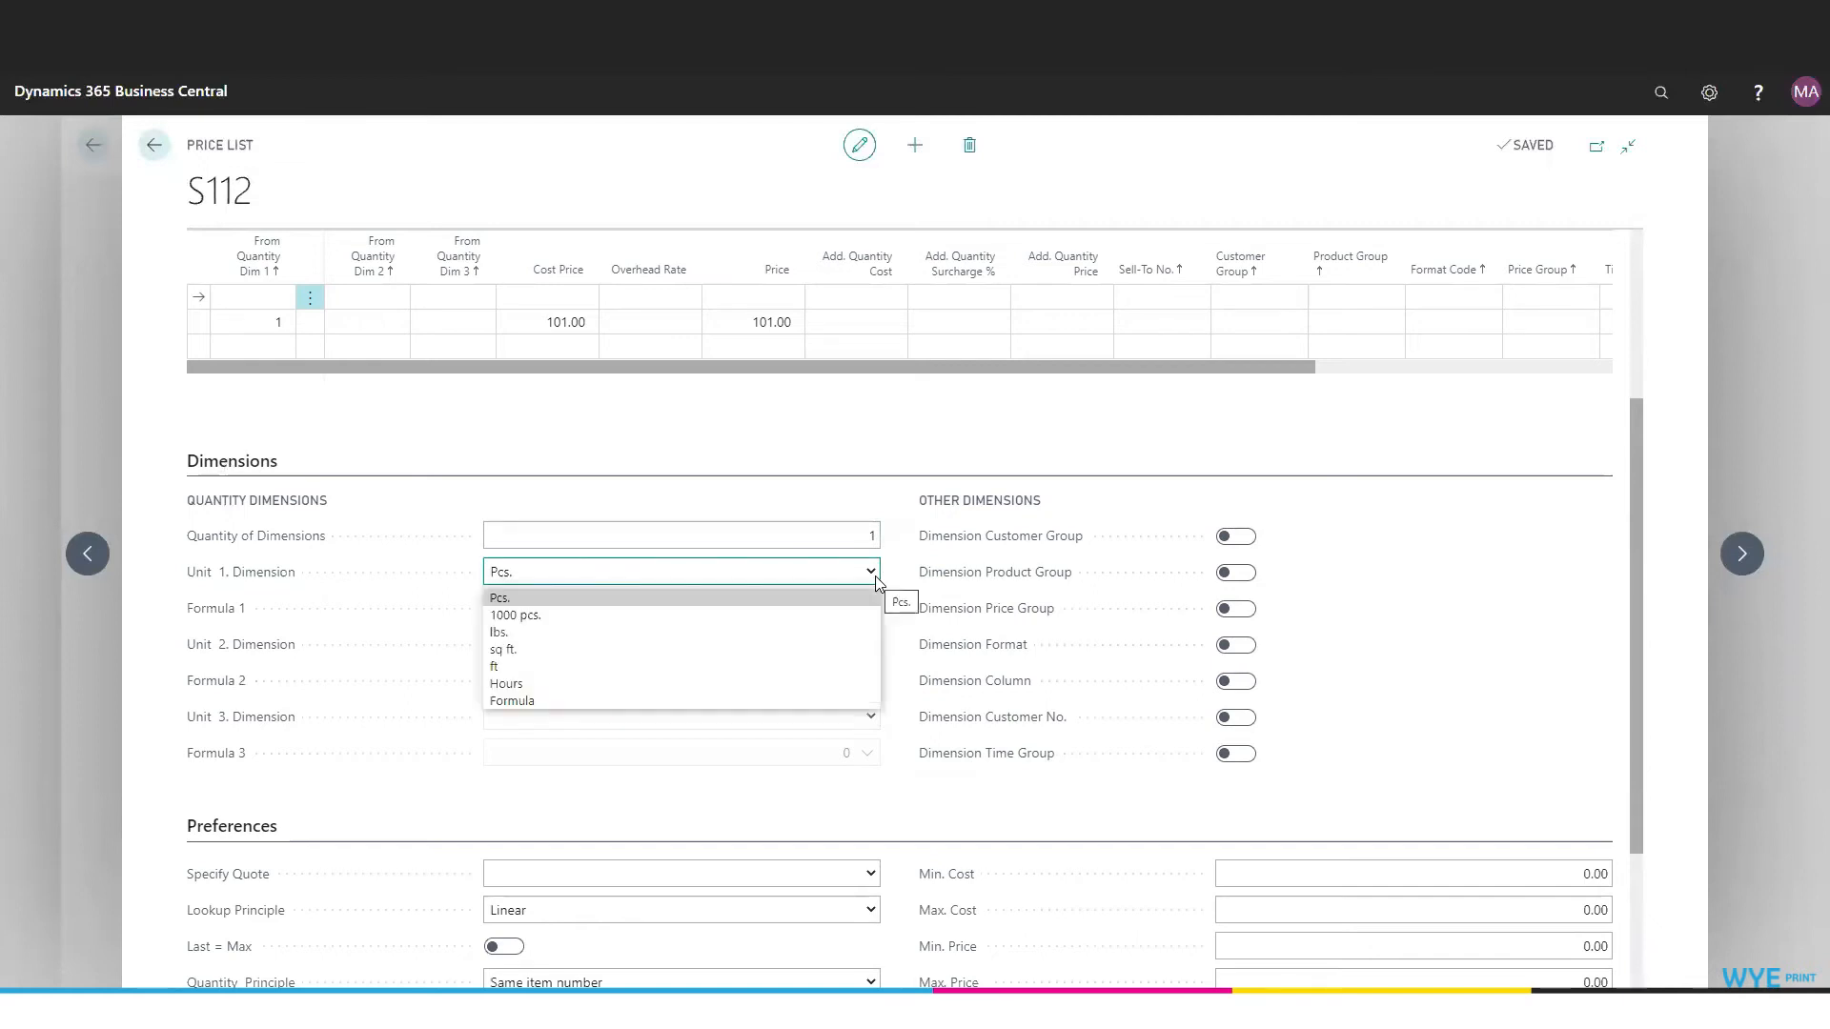
pyautogui.click(875, 576)
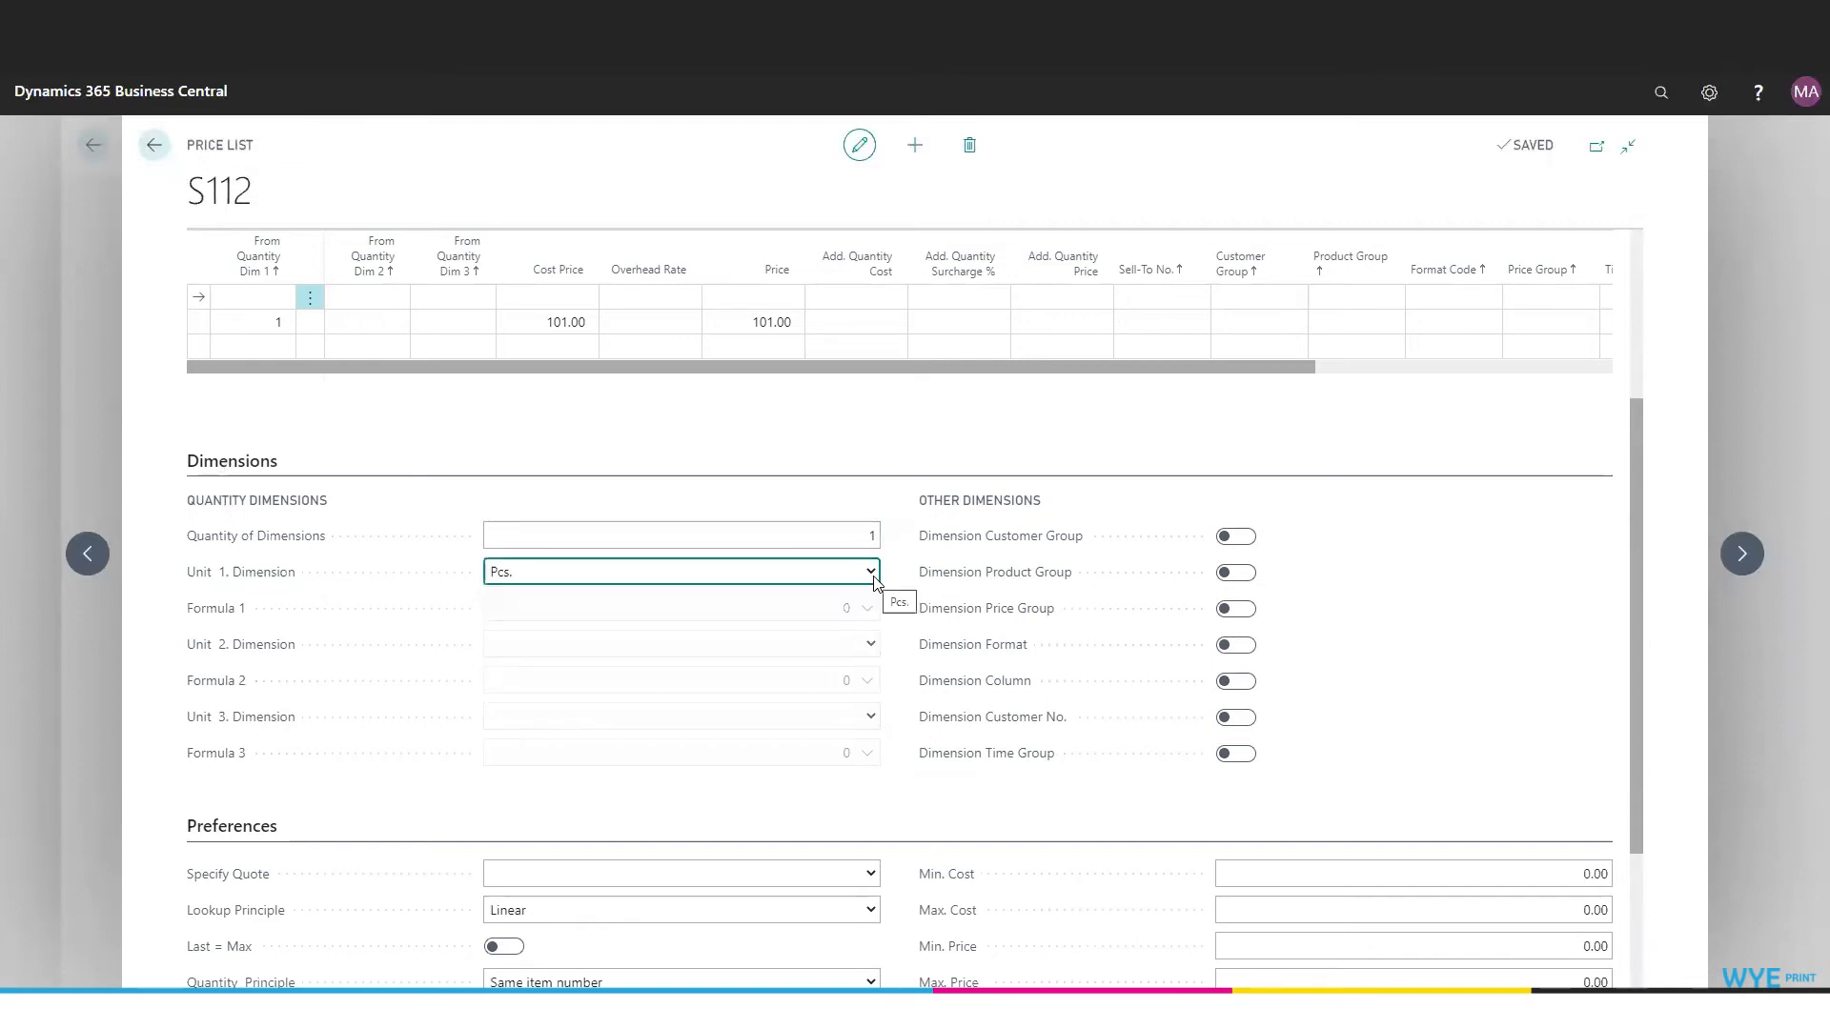
# - Check the Formula 1 field and enter 1 as the Quantity of Dimensions
pyautogui.click(868, 610)
pyautogui.click(871, 536)
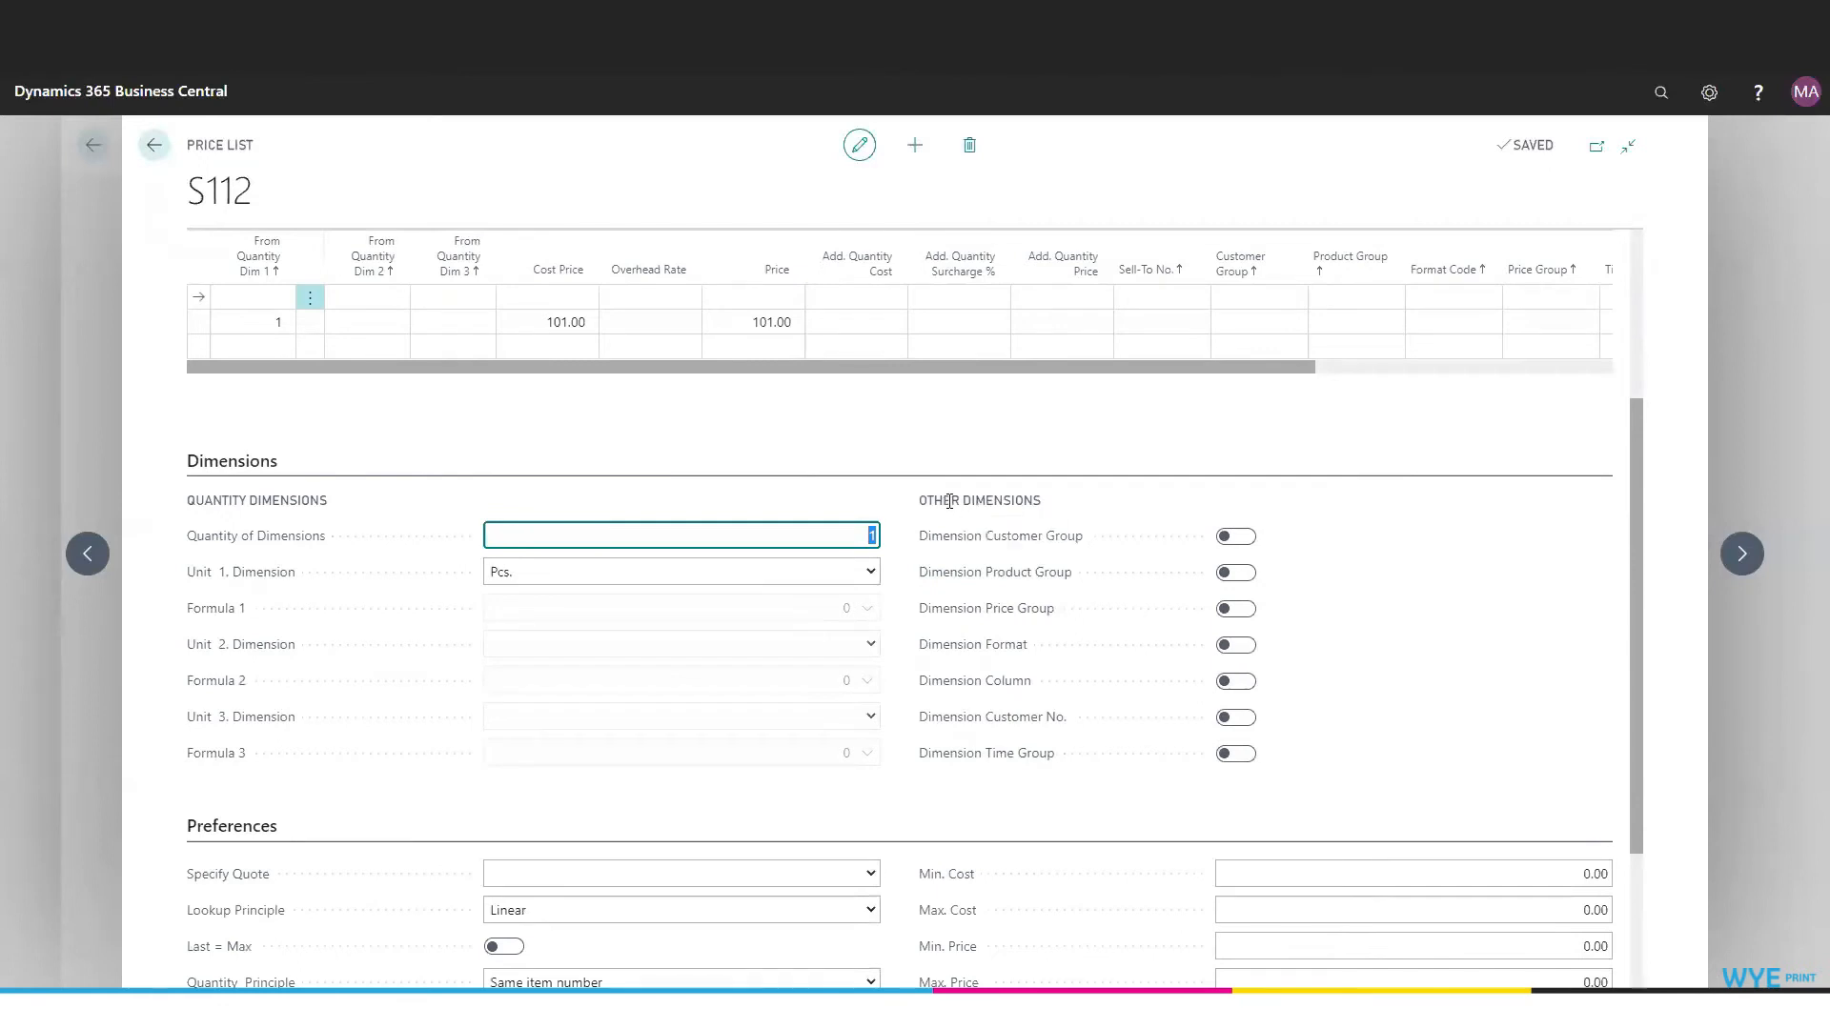
pyautogui.click(878, 527)
pyautogui.write('1')
pyautogui.click(859, 611)
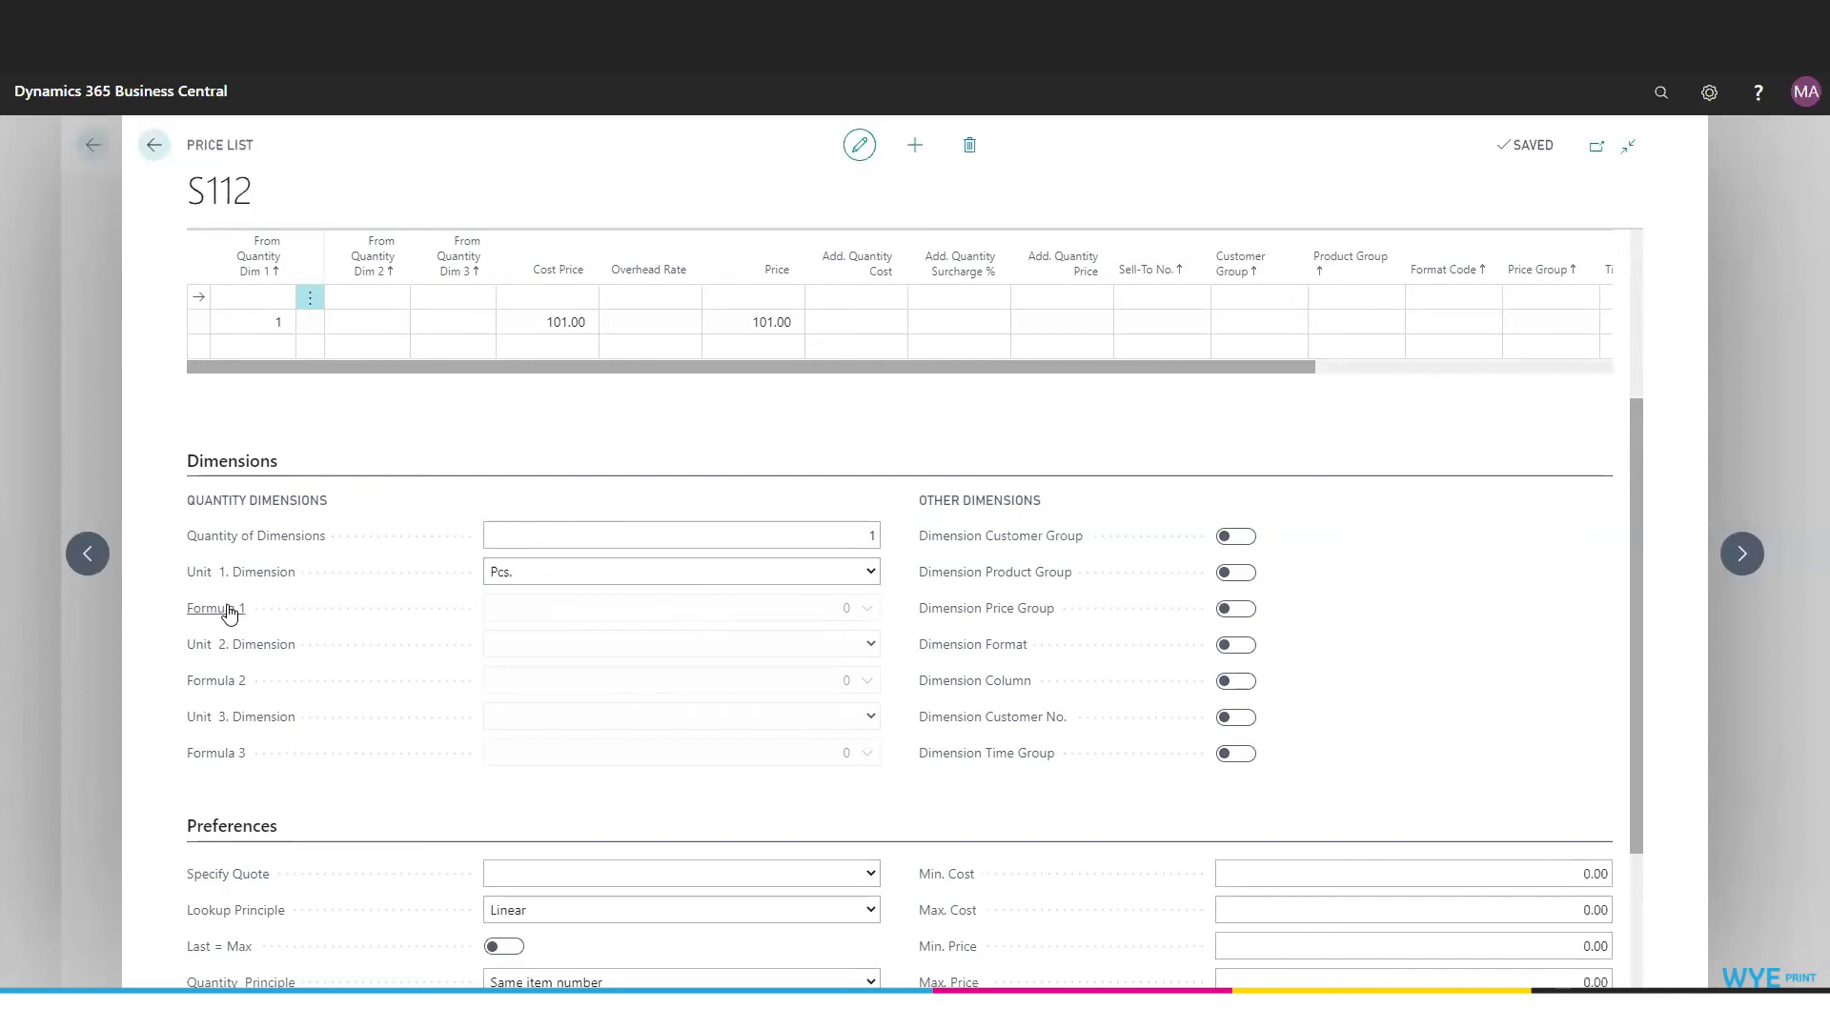
# - Review the Formula 1 field and the Other Dimensions, switching Dimension Customer Group on and back off
pyautogui.moveTo(229, 615)
pyautogui.moveTo(991, 544)
pyautogui.click(1246, 544)
pyautogui.click(1246, 545)
# - Examine the Specify Quote and Lookup Principle options, along with the remaining fields under Preferences and Info
pyautogui.scroll(-3, 237, 620)
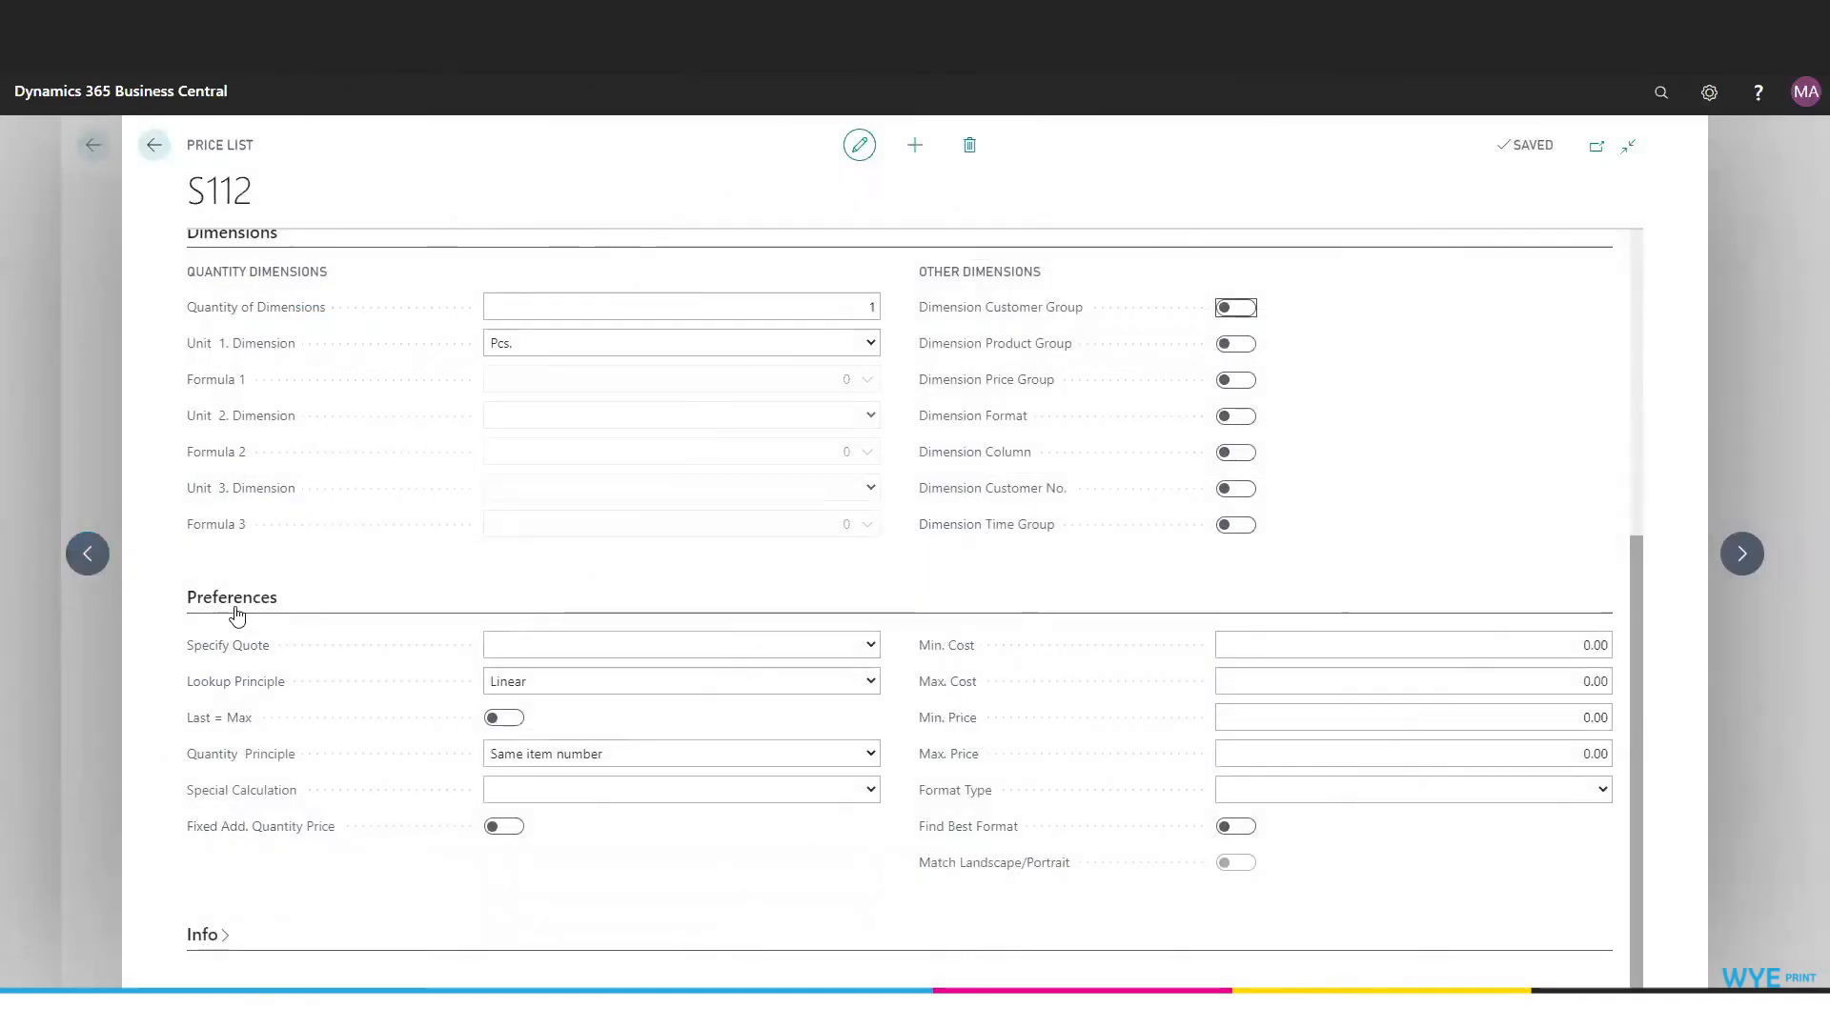
pyautogui.click(873, 649)
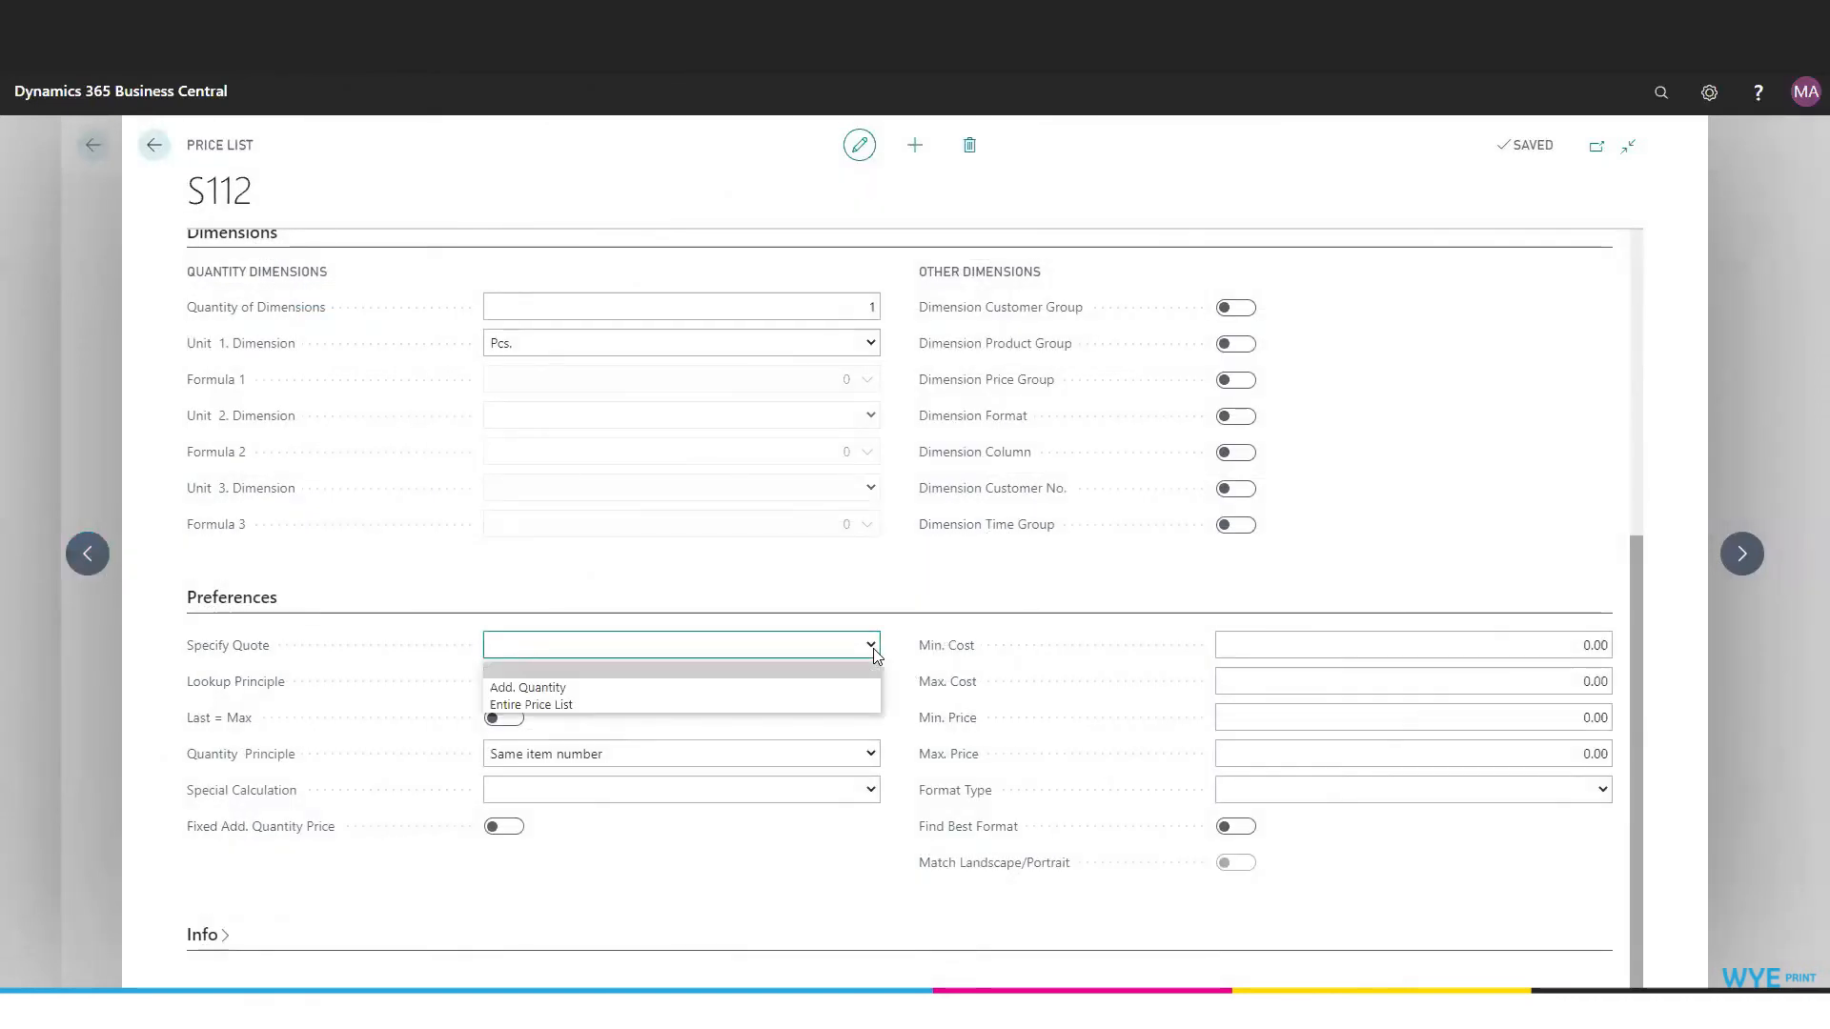
pyautogui.click(873, 649)
pyautogui.click(873, 681)
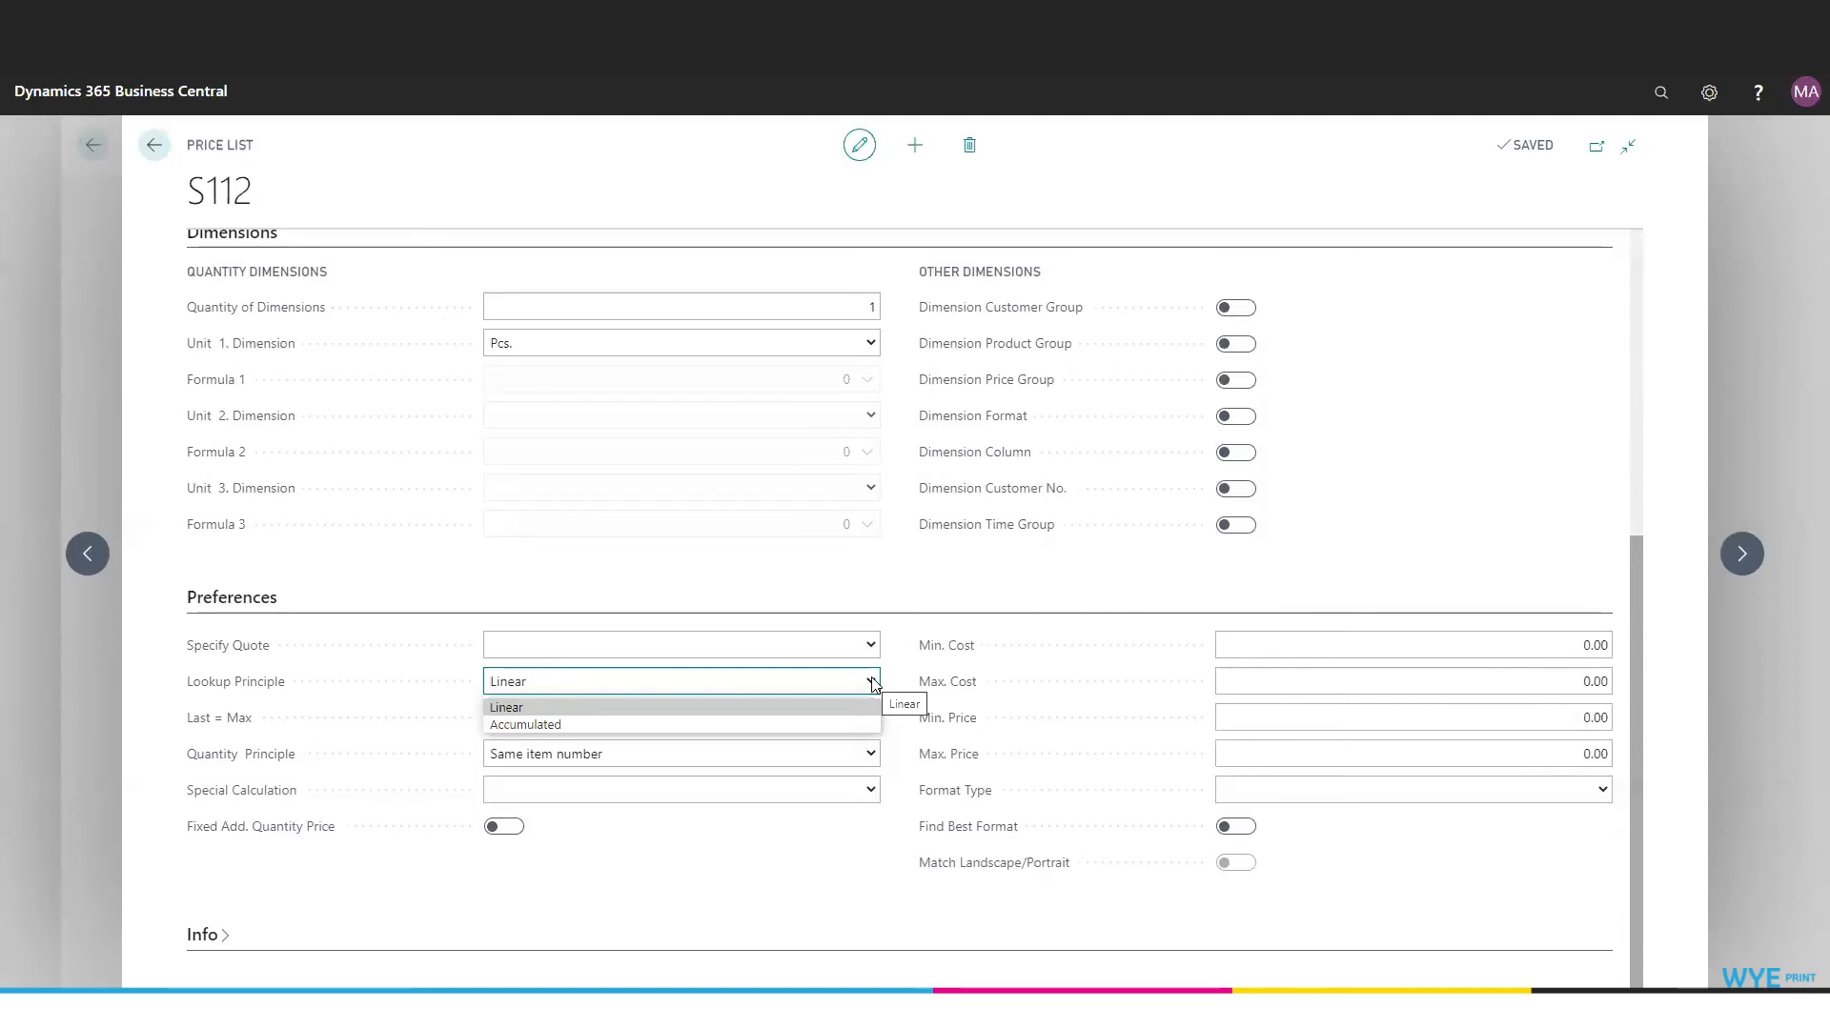
pyautogui.click(874, 683)
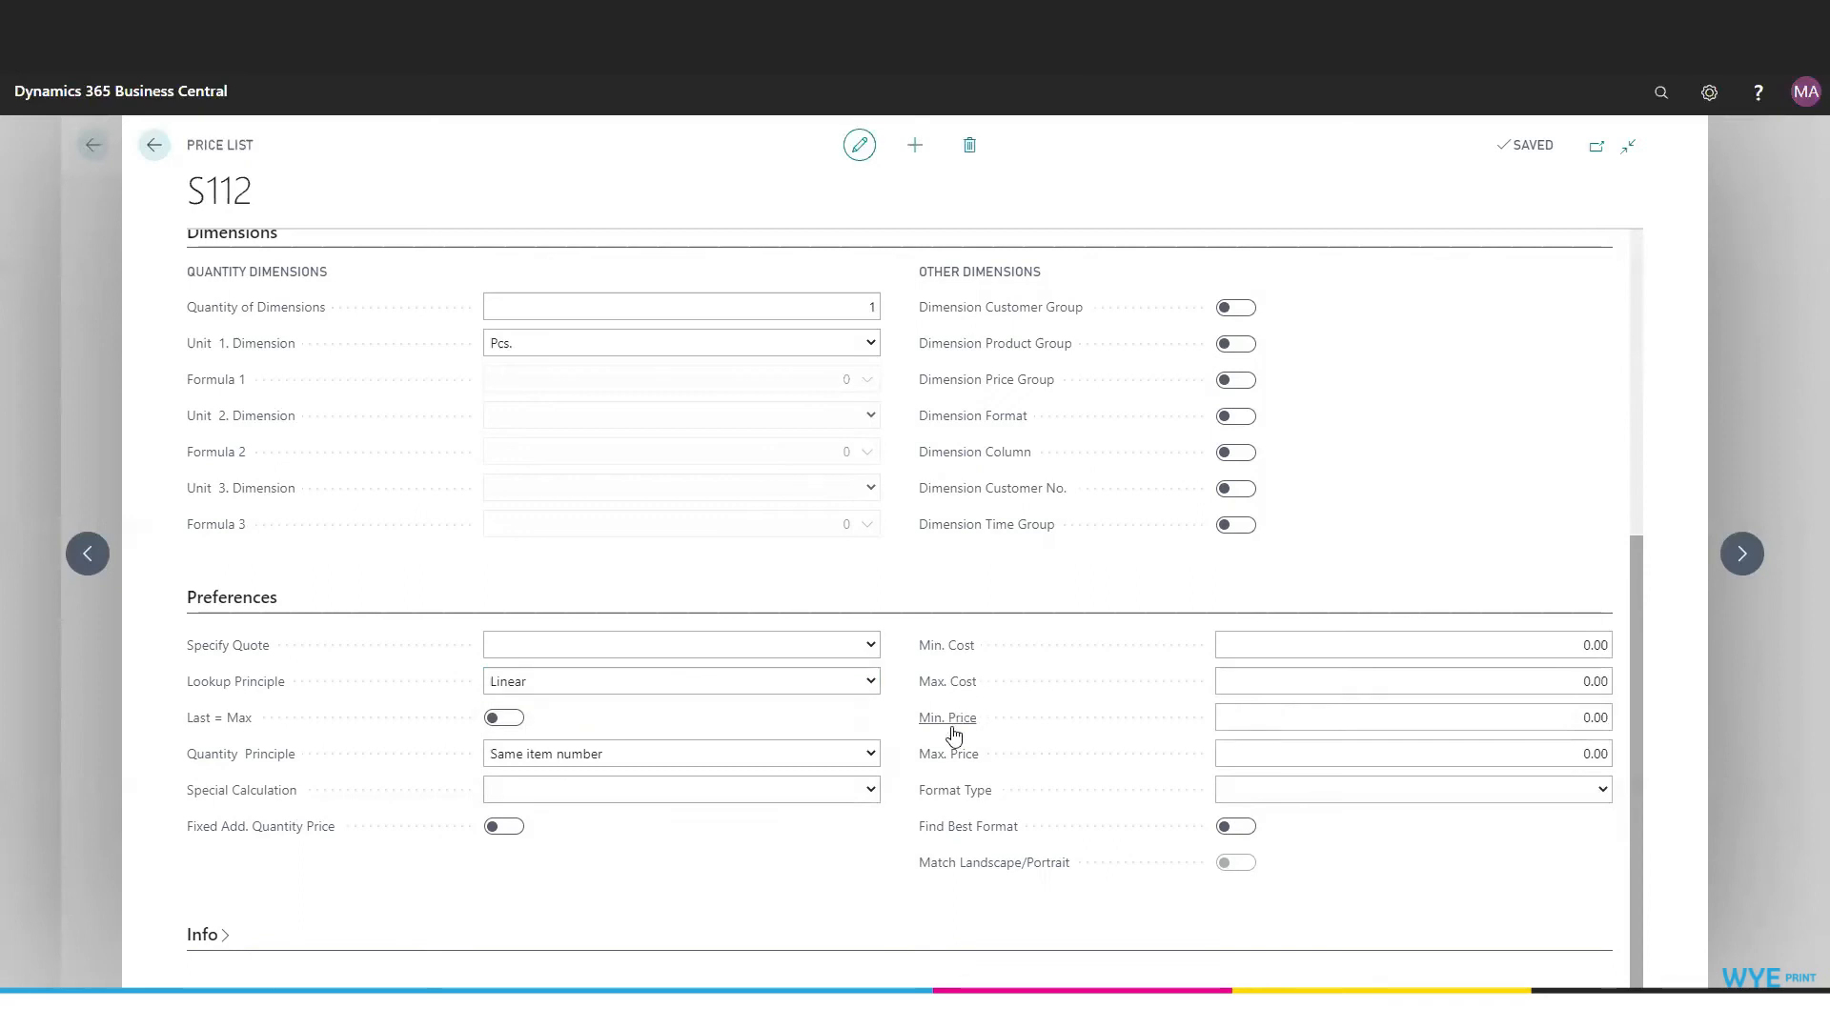
pyautogui.moveTo(954, 734)
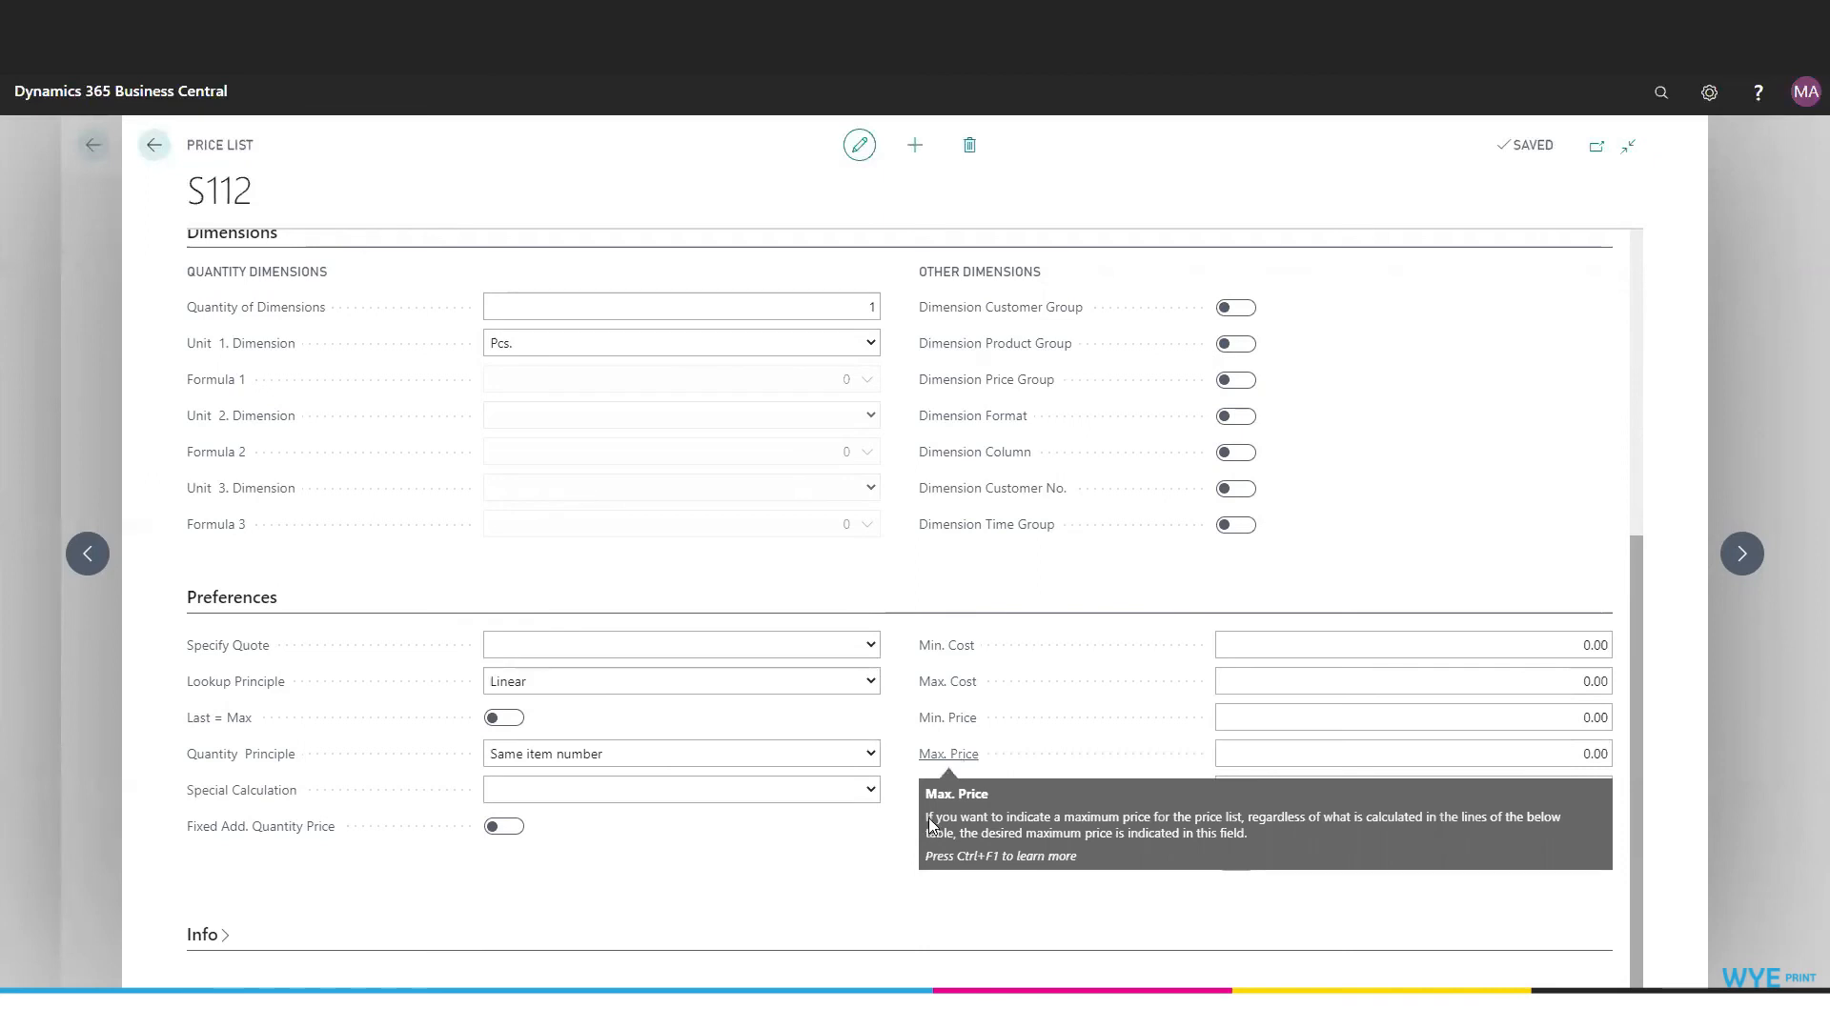
pyautogui.scroll(-1, 382, 543)
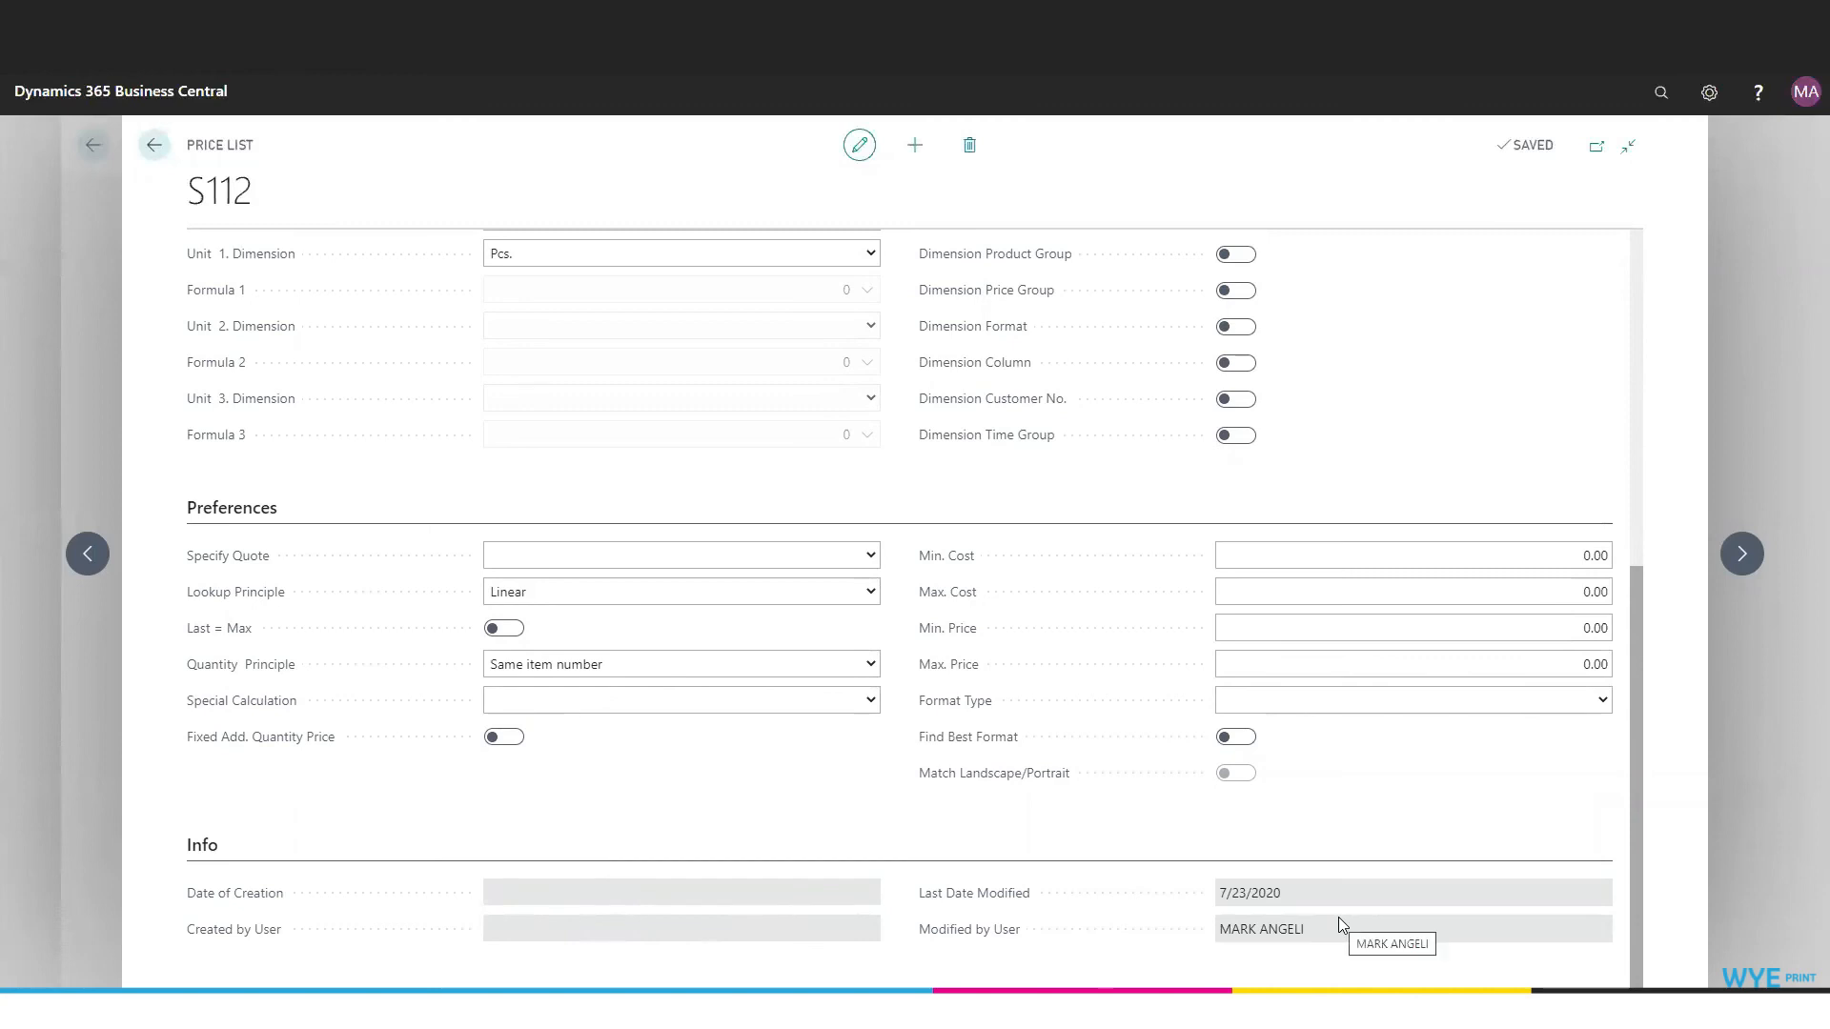
# - Leave the price lists and open the item card of paper roll R14 from the inventory items
pyautogui.click(156, 146)
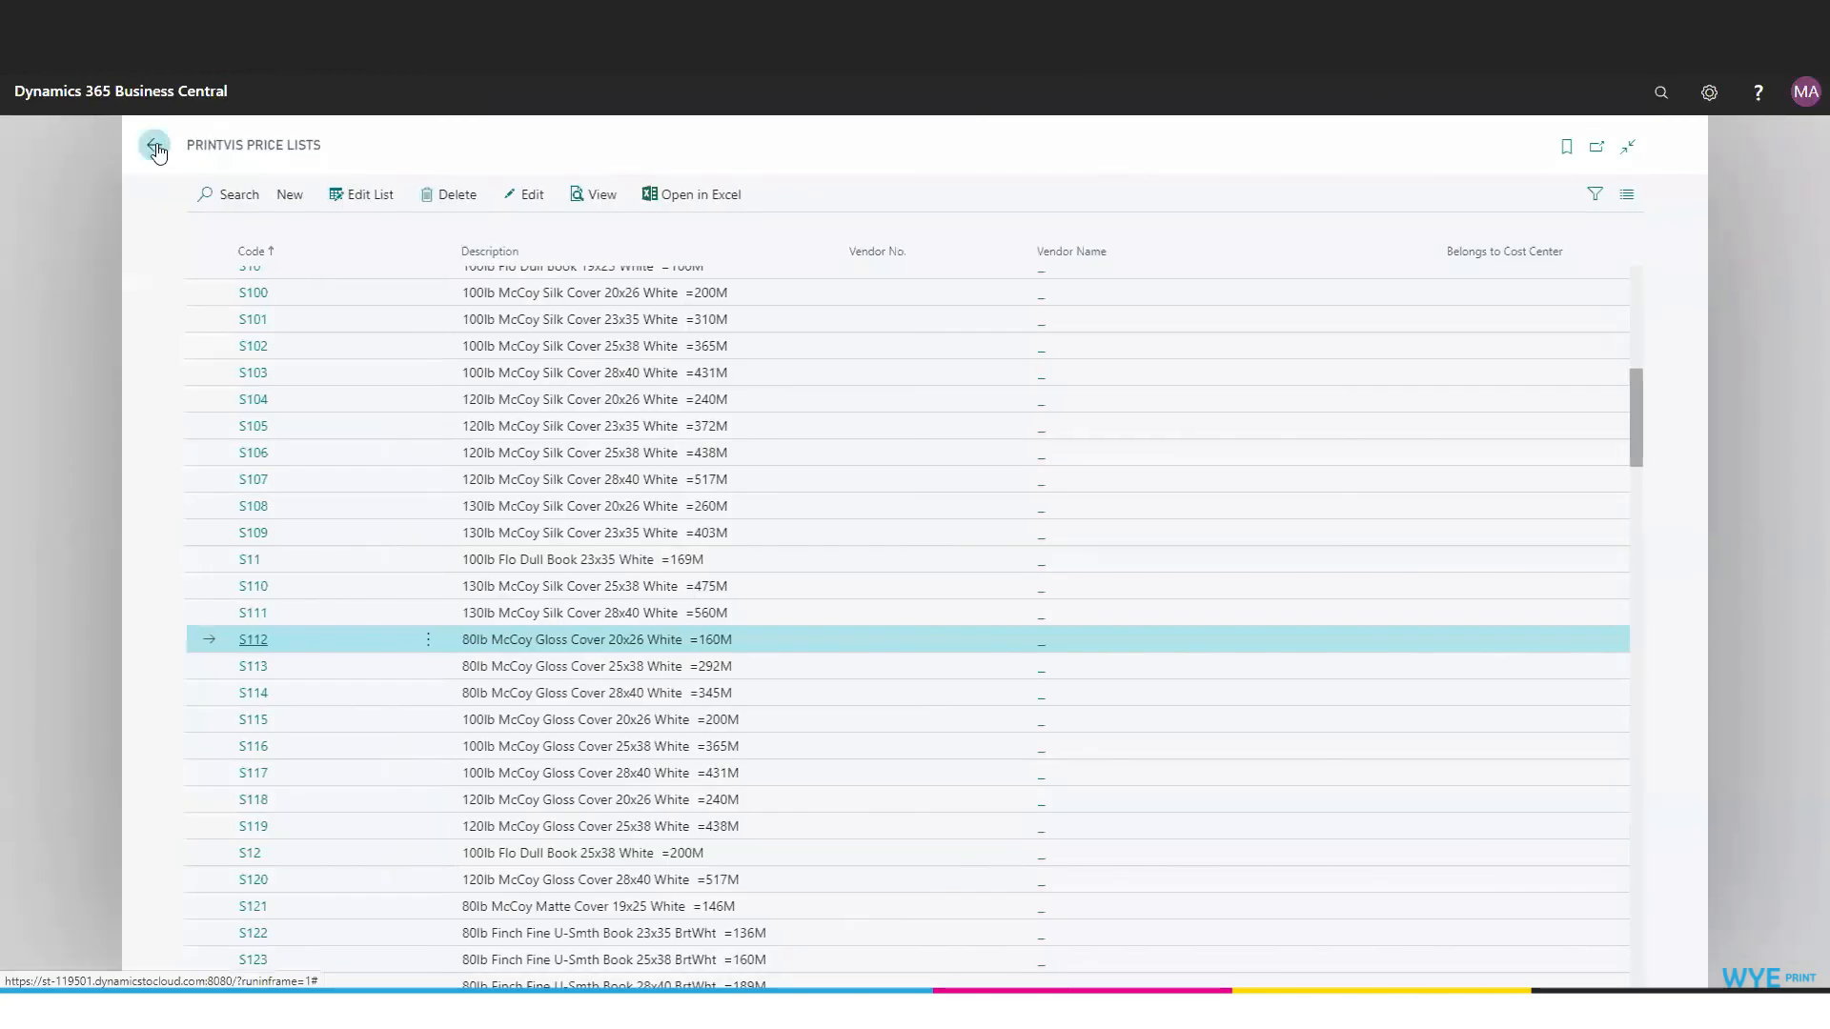
pyautogui.click(162, 149)
pyautogui.click(583, 151)
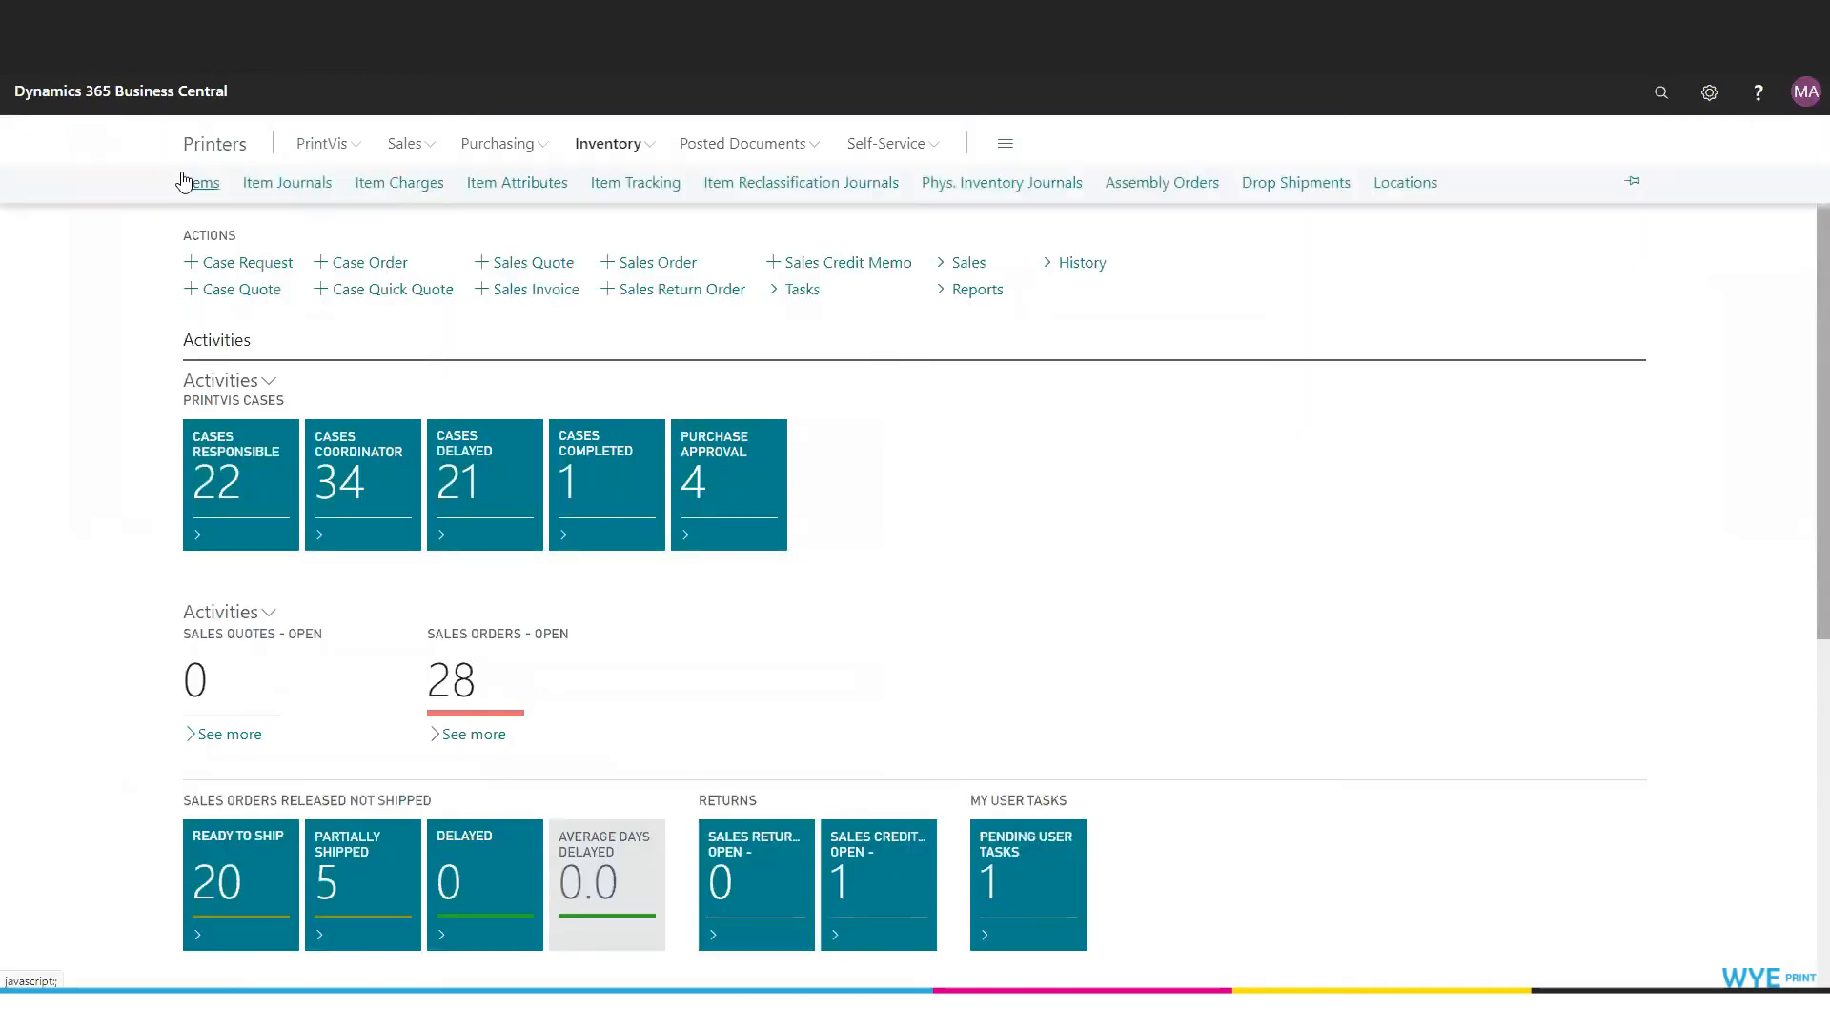
pyautogui.click(203, 184)
pyautogui.scroll(-10, 360, 606)
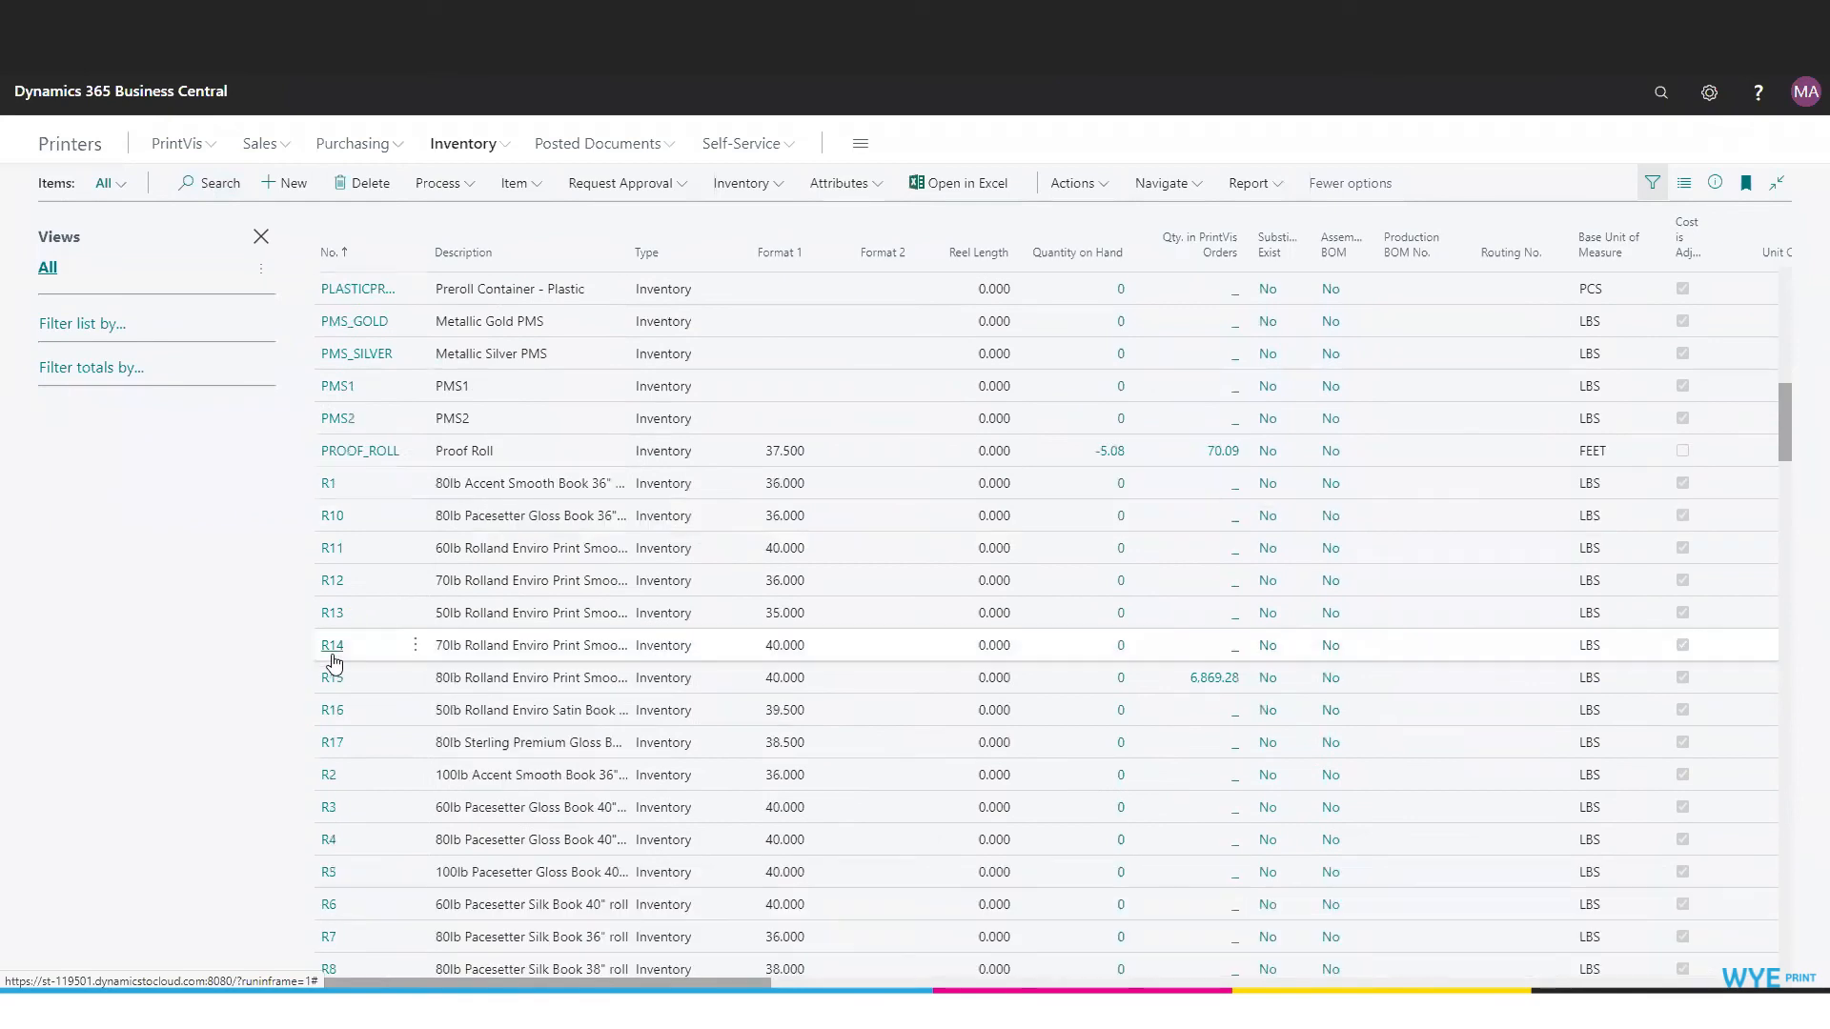
pyautogui.click(335, 648)
# - Examine the PrintVis Pricing section of item R14, including its Price List Code lookup and the transfer settings
pyautogui.scroll(-10, 953, 610)
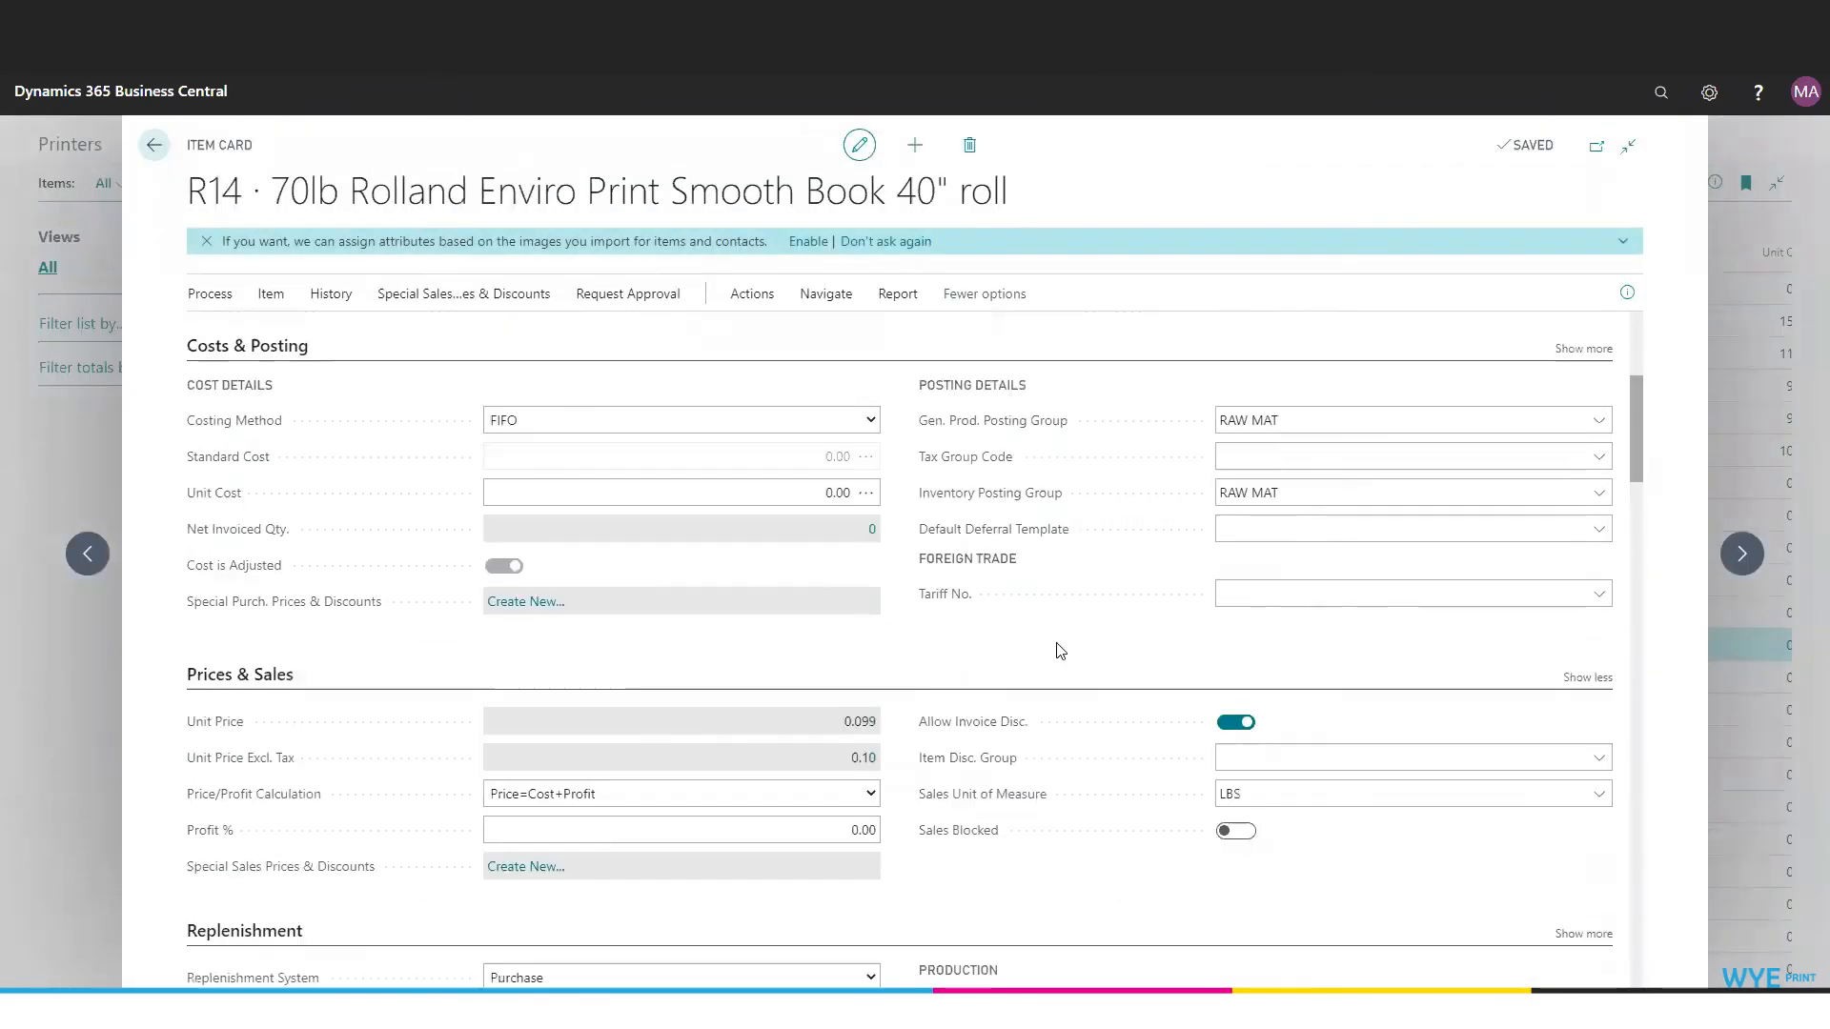
pyautogui.scroll(-15, 1001, 590)
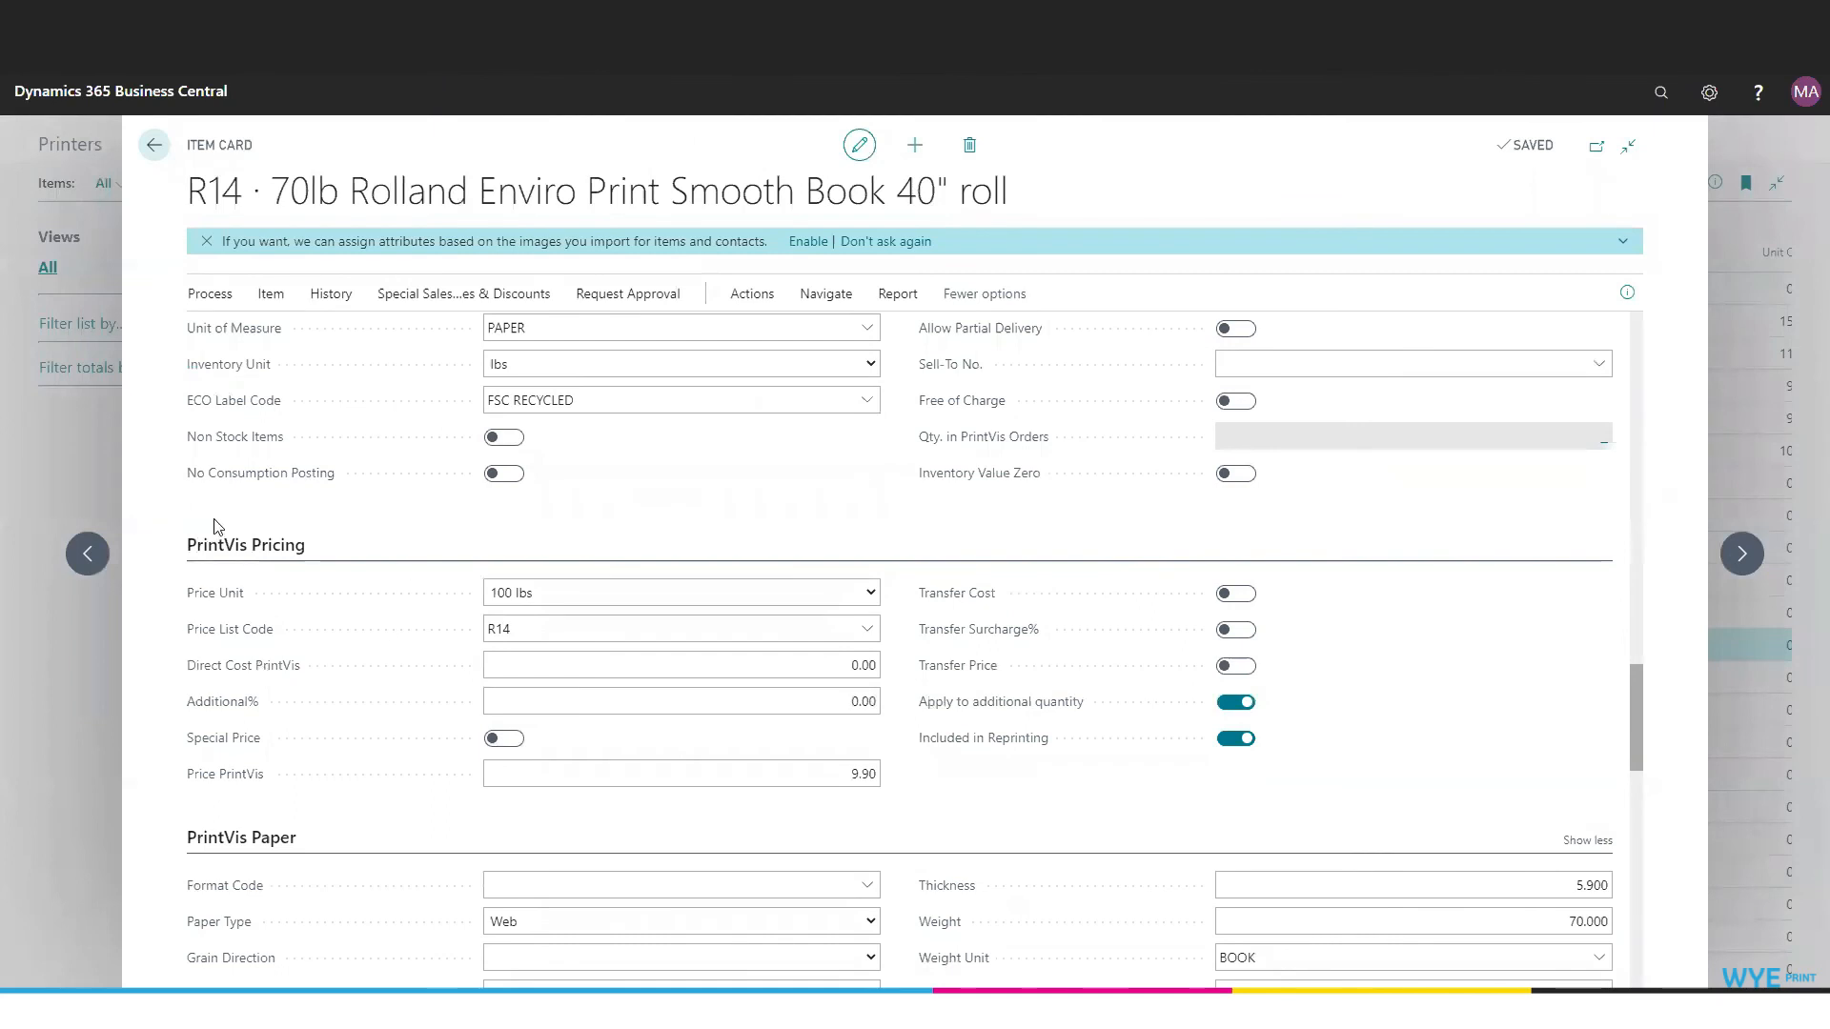
pyautogui.moveTo(210, 641)
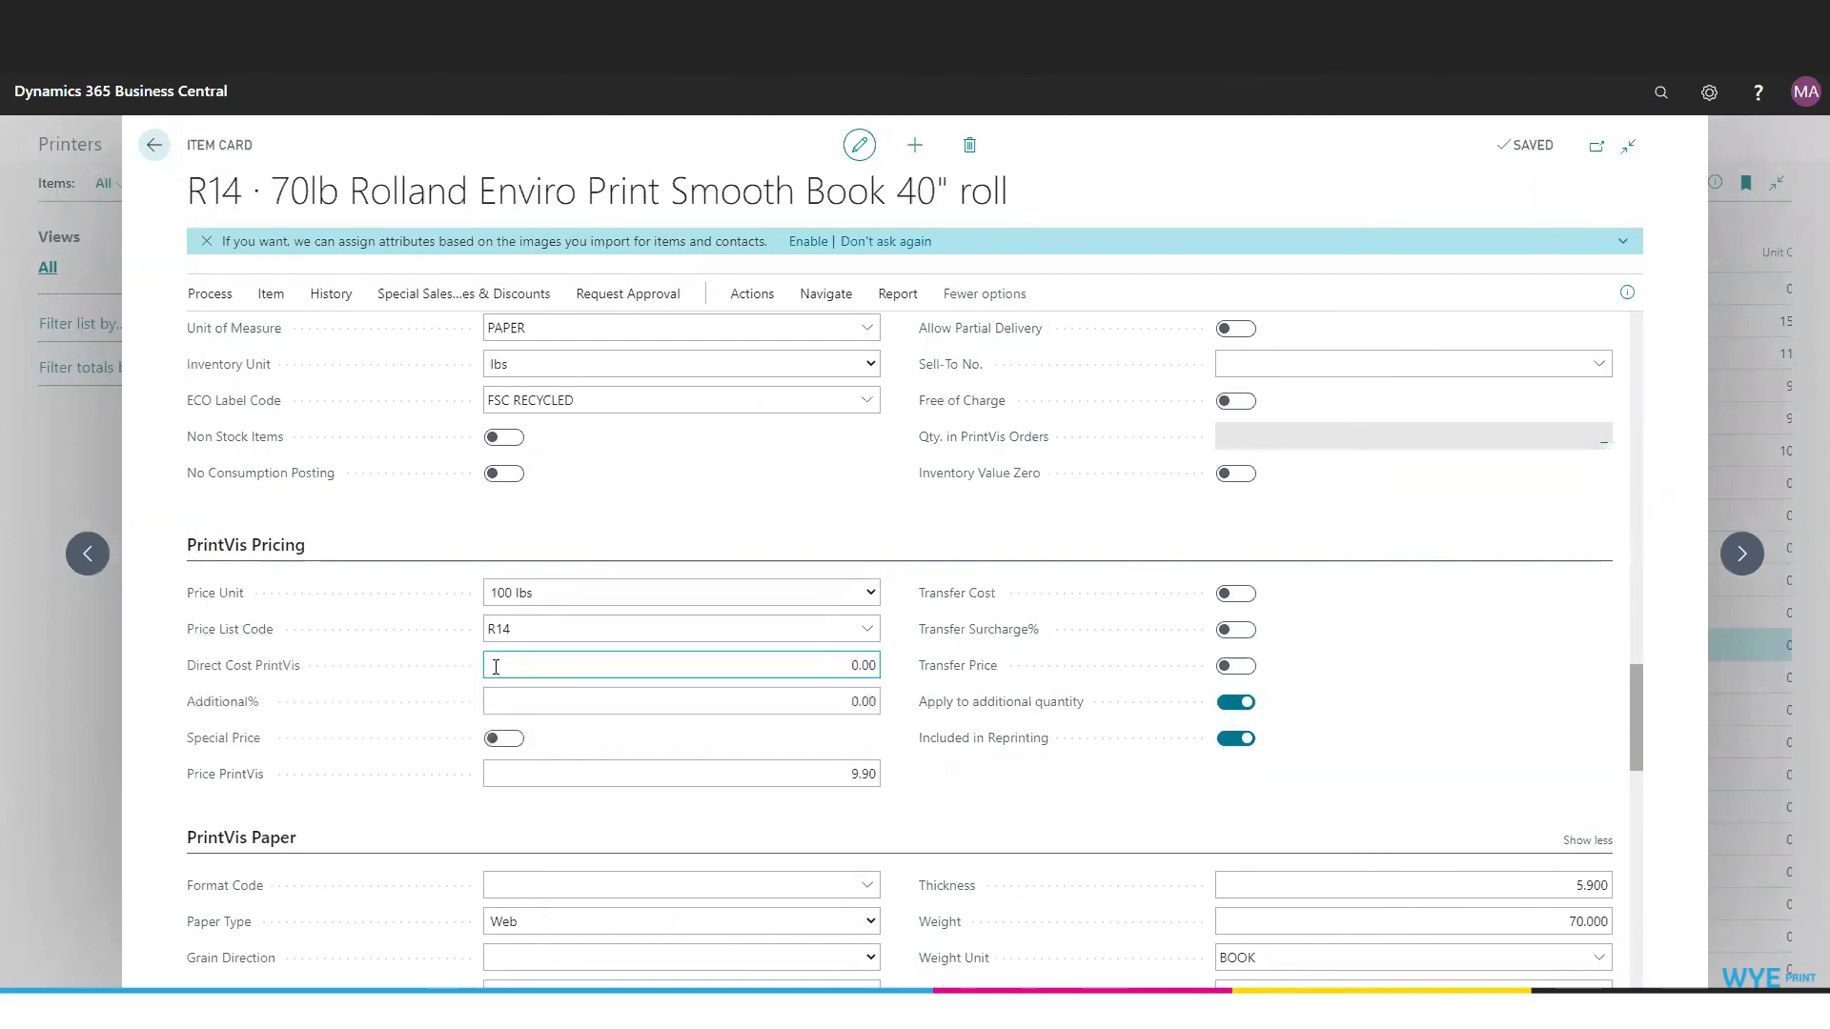
pyautogui.click(867, 629)
pyautogui.click(912, 629)
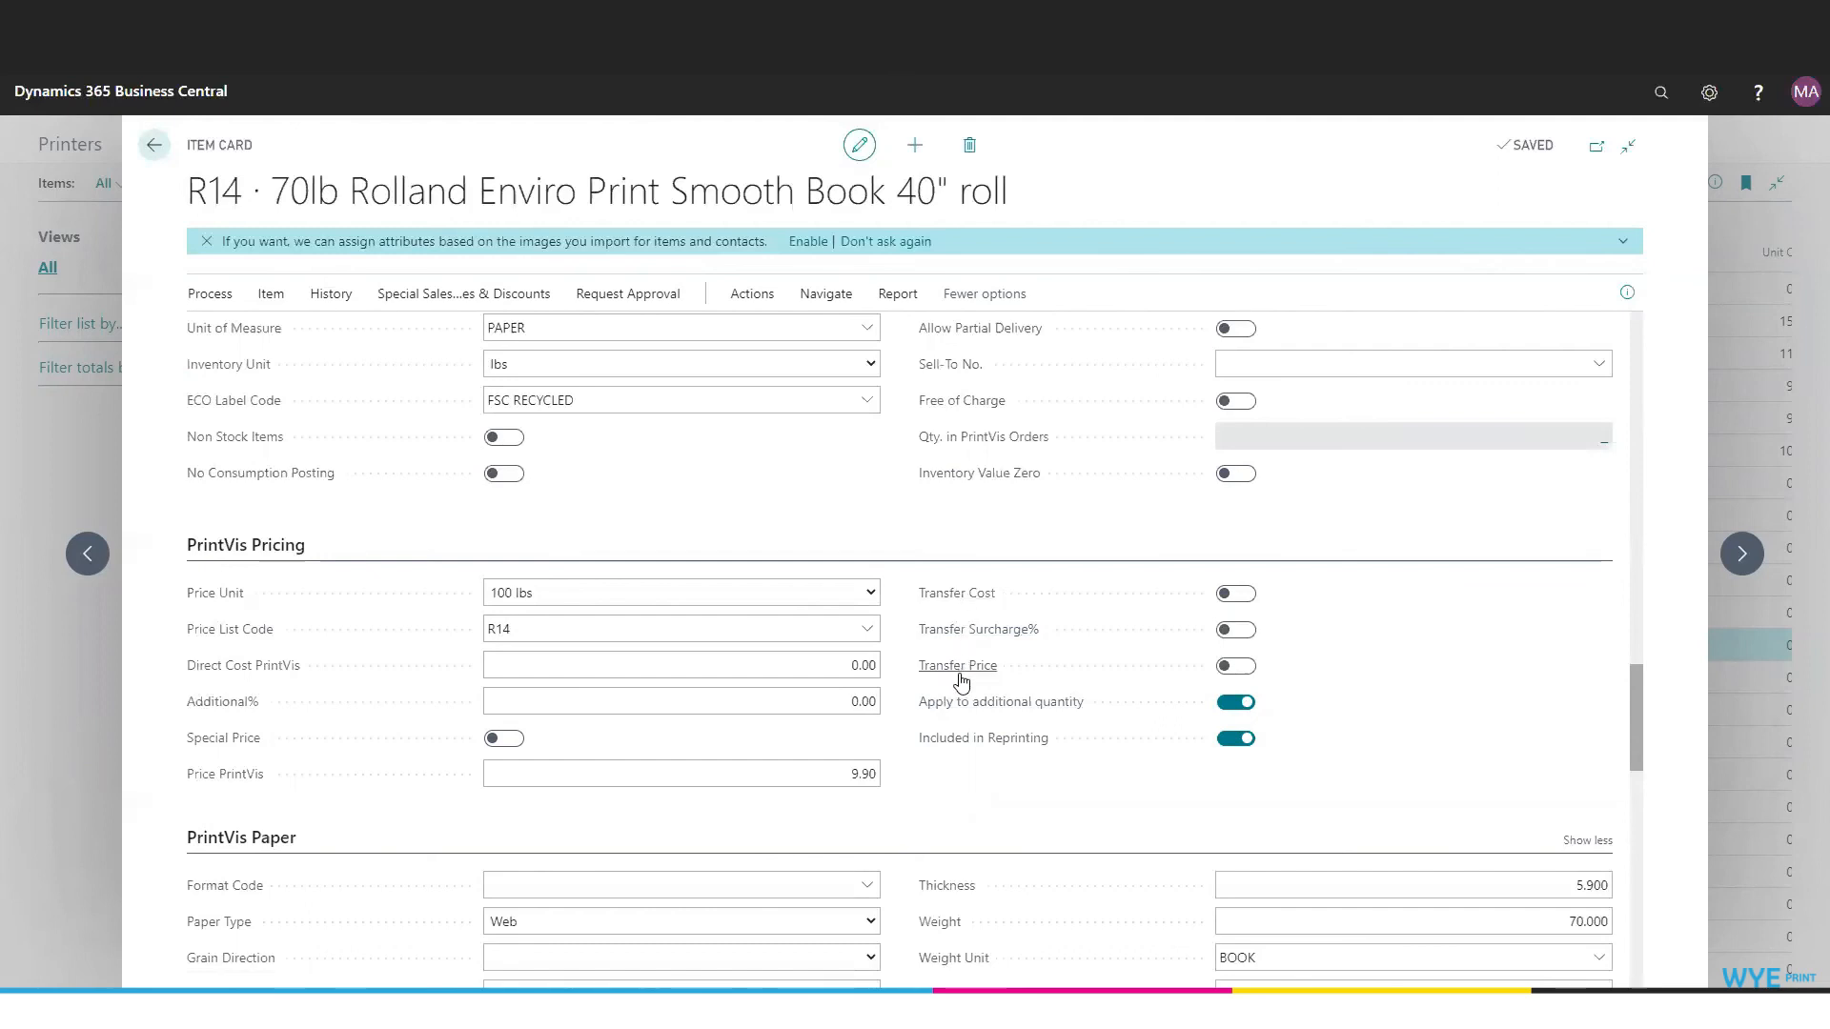
pyautogui.scroll(10, 1456, 873)
pyautogui.scroll(-3, 1456, 870)
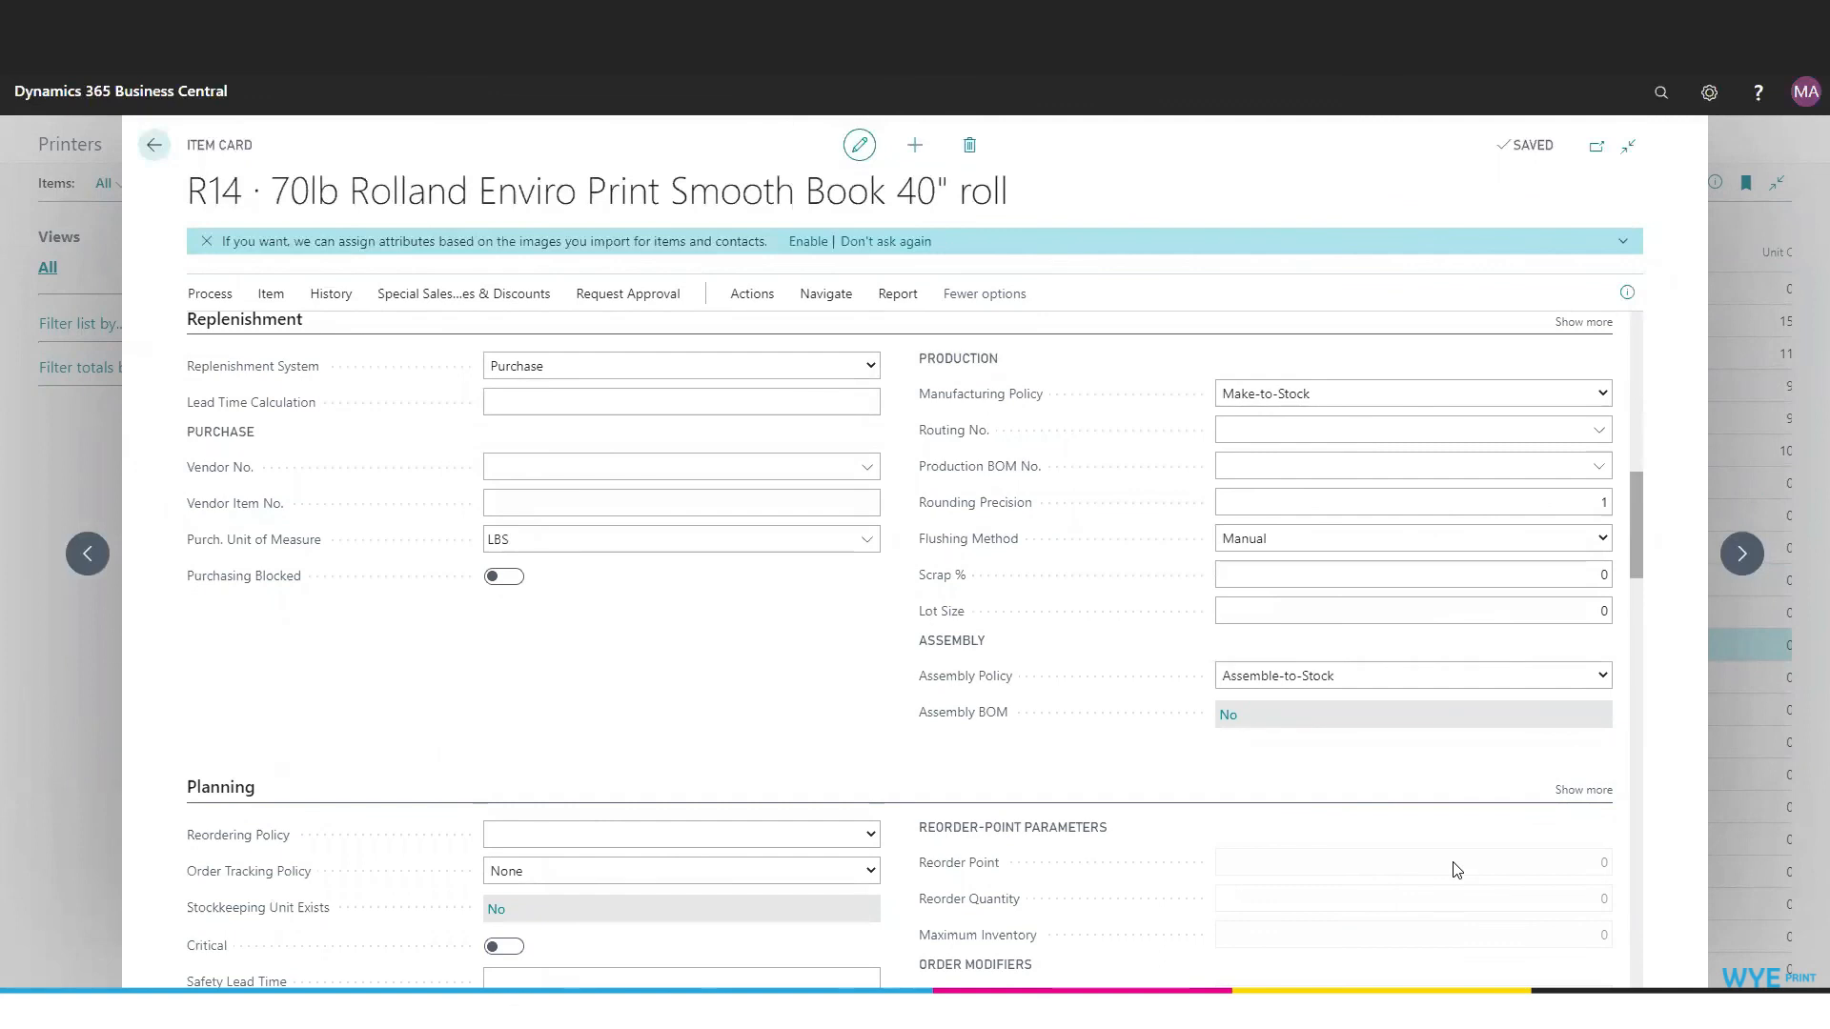
# - Close the item card, search for "Price List" and open the PrintVis Price Lists
pyautogui.click(148, 154)
pyautogui.click(1665, 93)
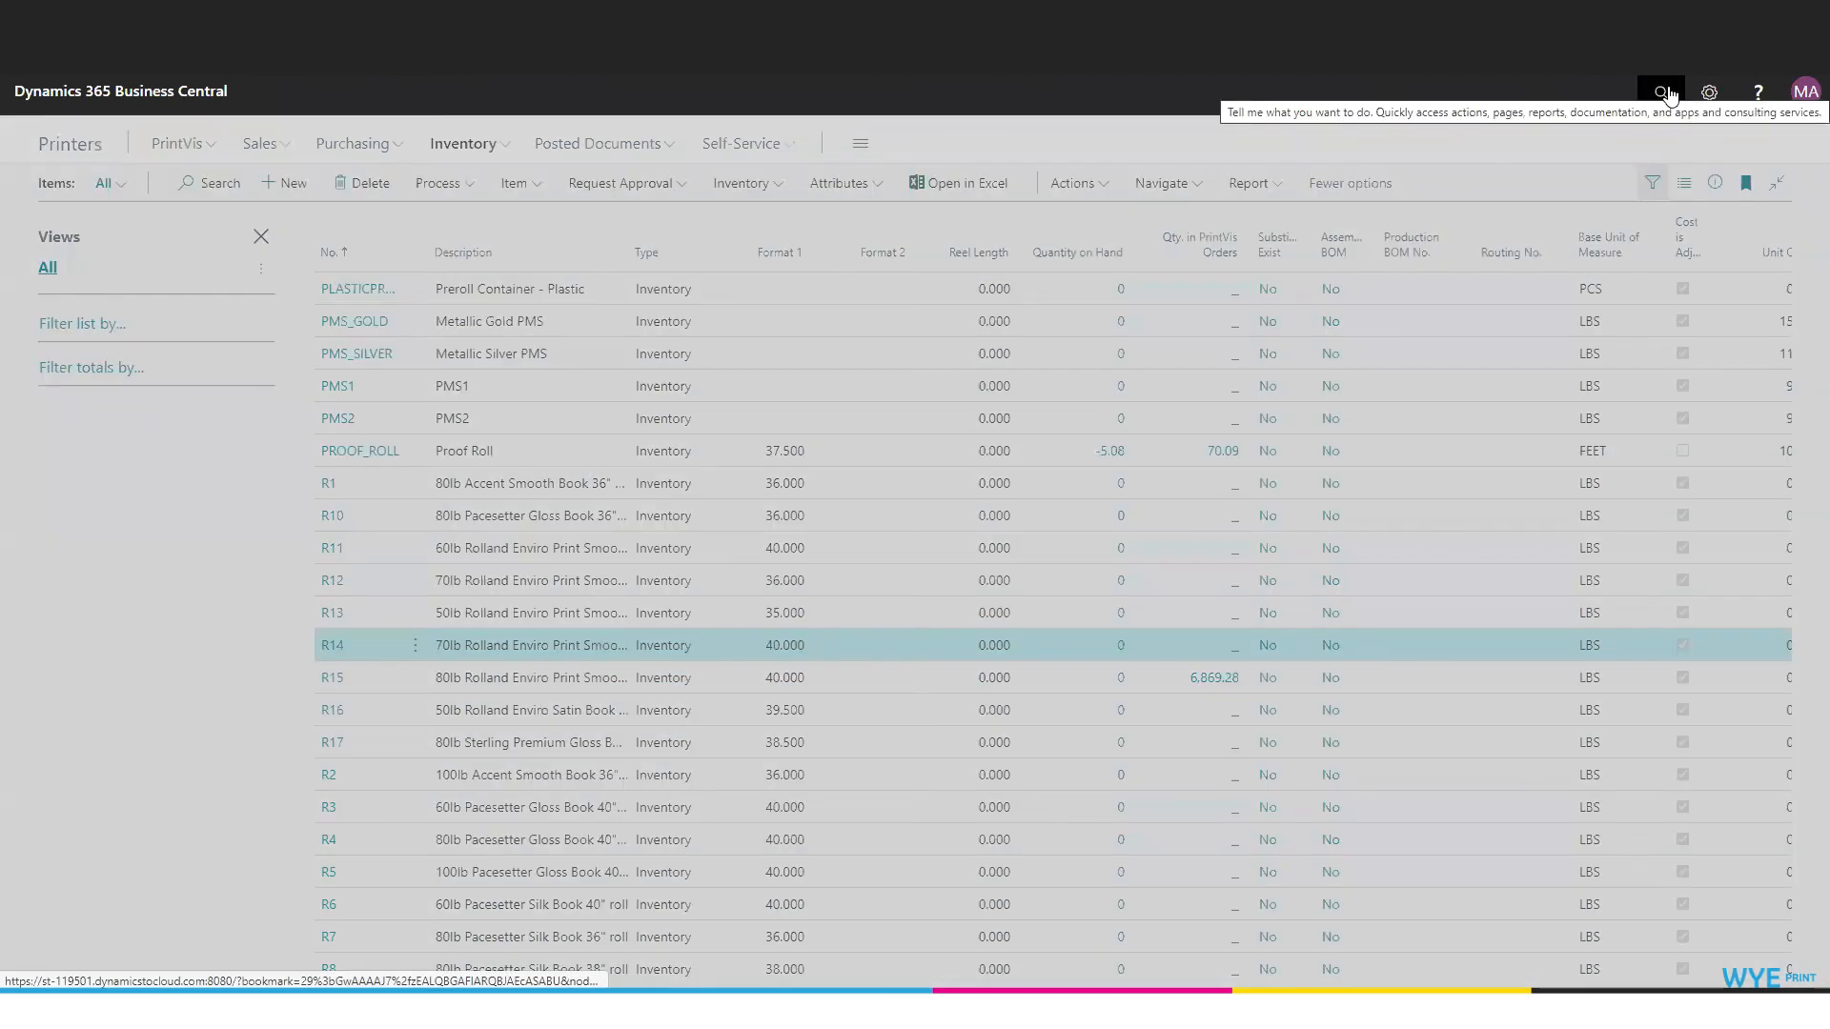
pyautogui.write('Price Lis')
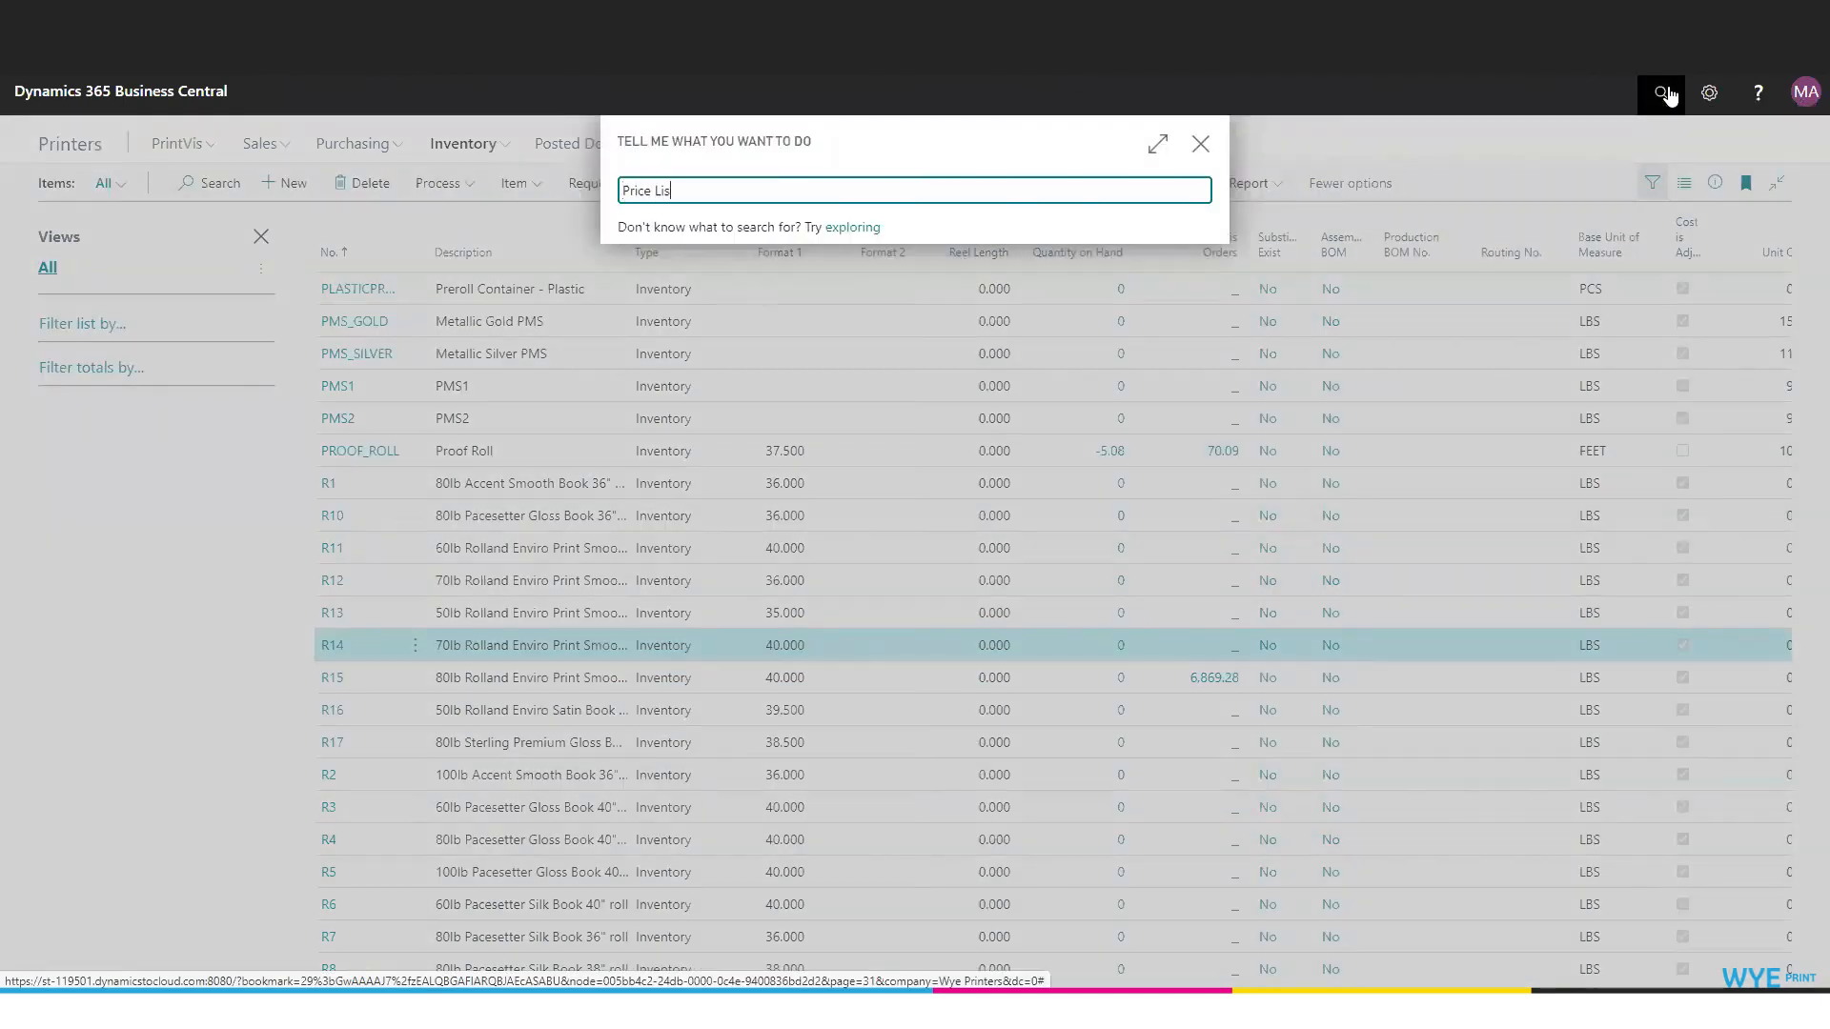
pyautogui.write('ts')
pyautogui.click(683, 274)
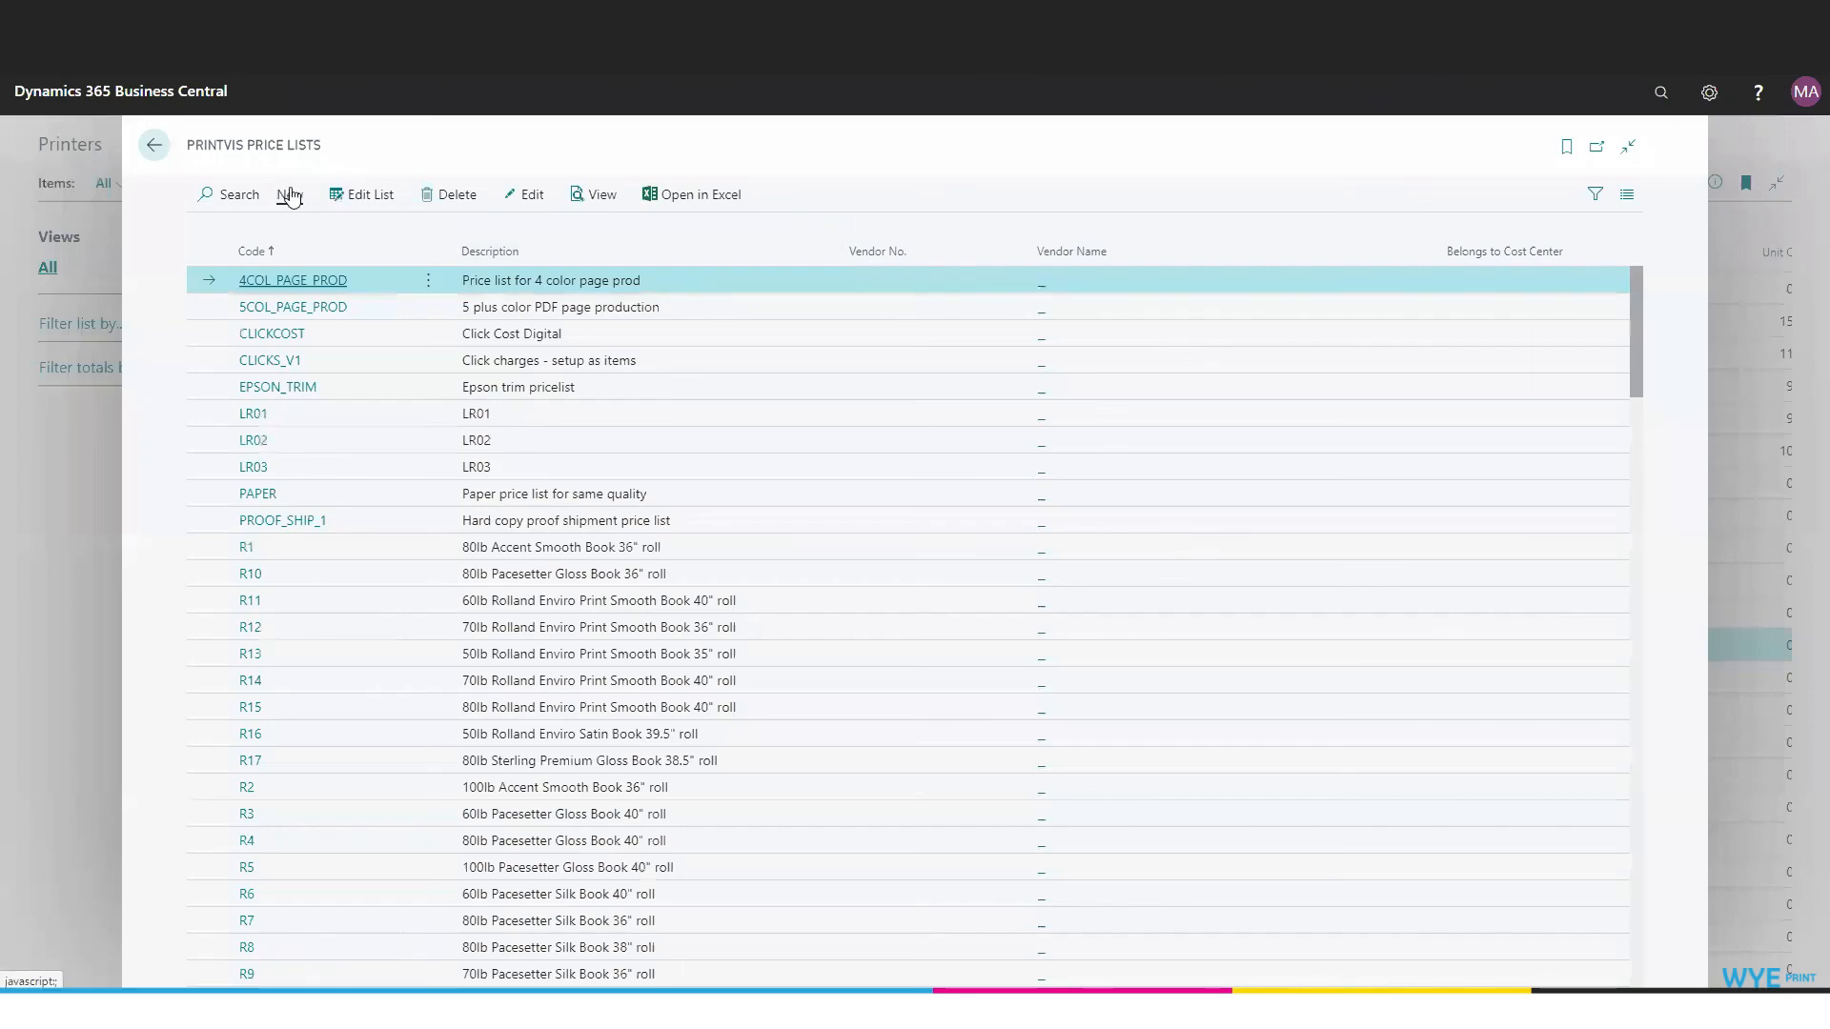
# - Create a new price list with the code DEMO and the description "Demo Price List"
pyautogui.click(290, 196)
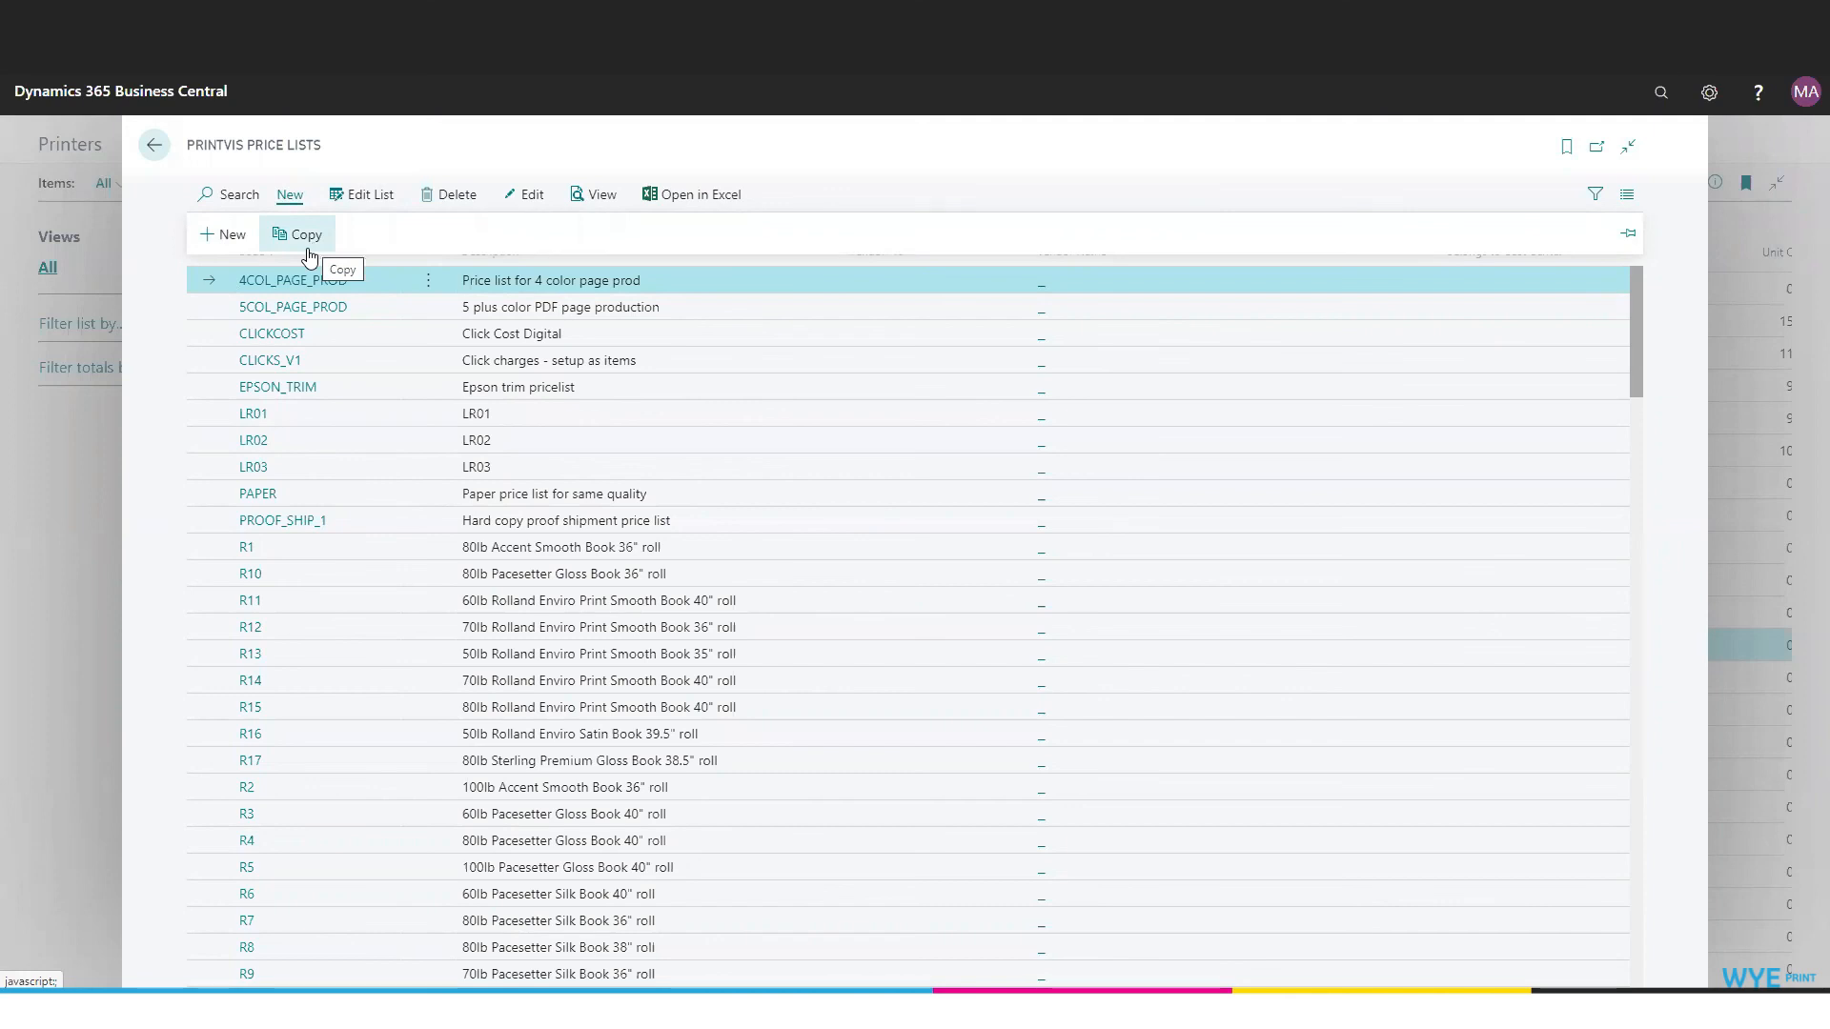
pyautogui.click(218, 240)
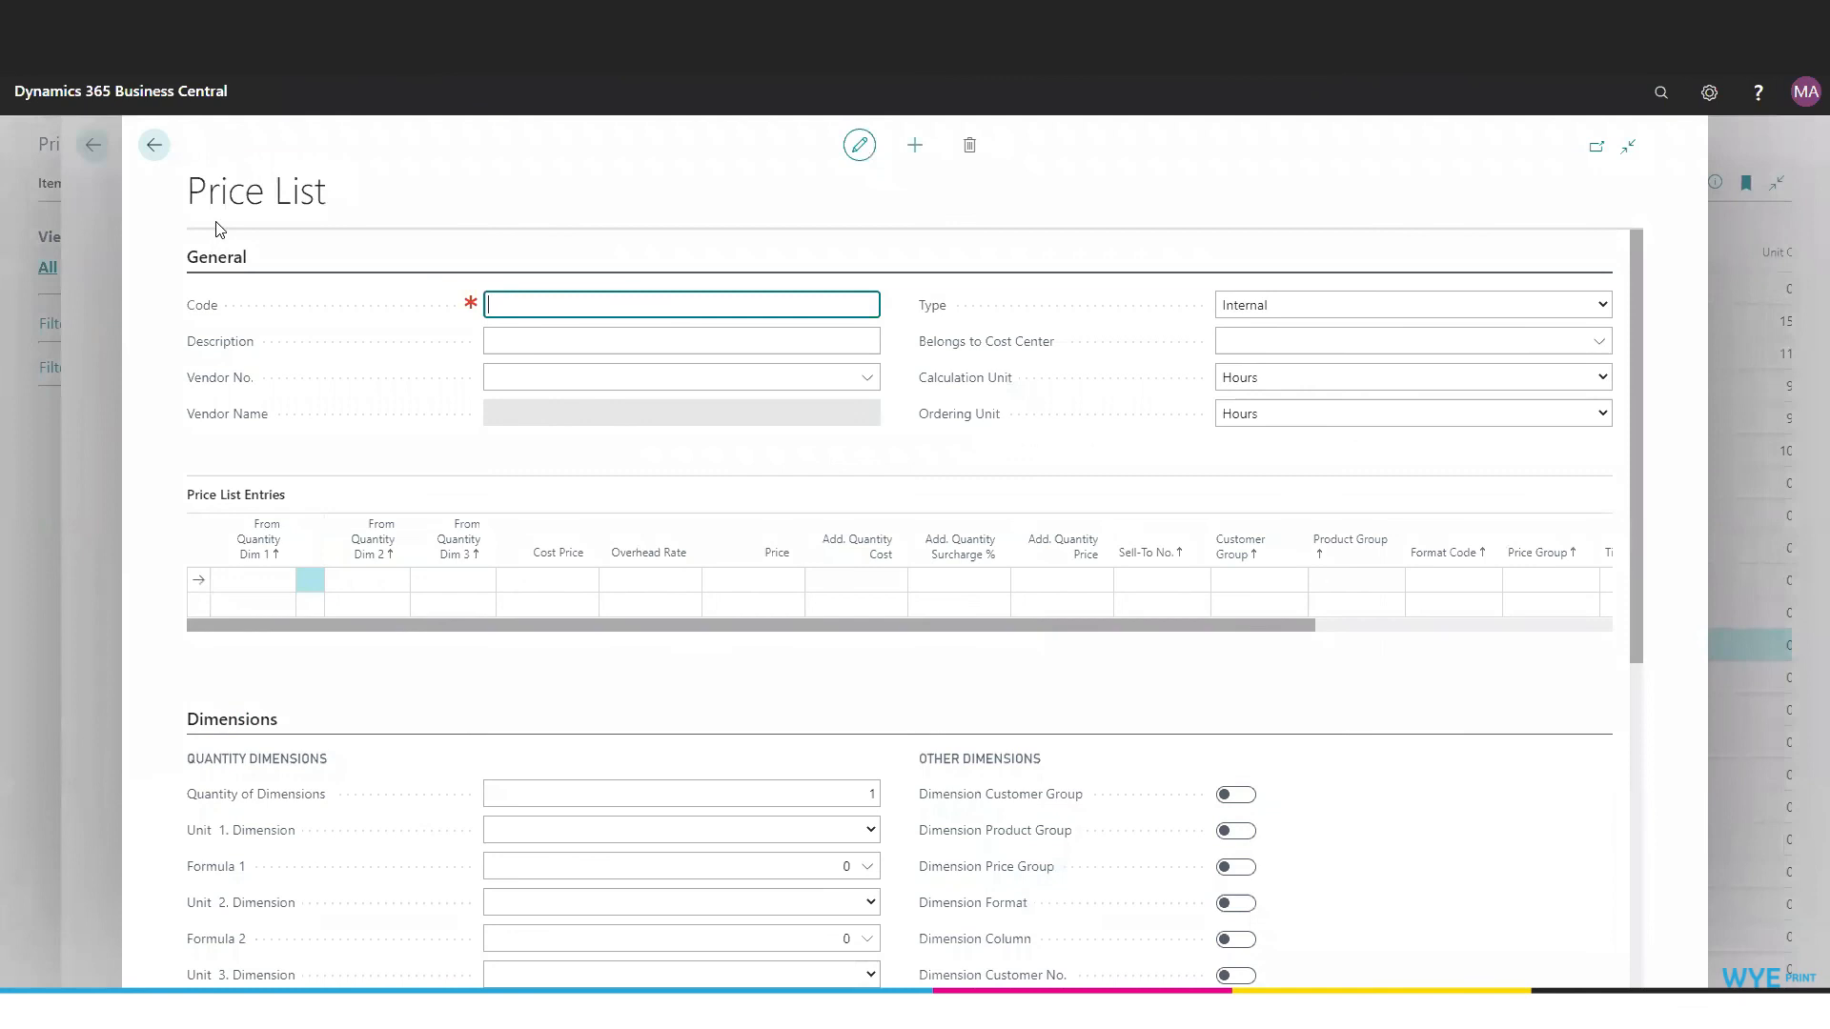
pyautogui.write('Demo Price Lis')
pyautogui.press('BackSpace')
pyautogui.press('BackSpace')
pyautogui.press('BackSpace')
pyautogui.press('BackSpace')
pyautogui.press('BackSpace')
pyautogui.press('BackSpace')
pyautogui.press('BackSpace')
pyautogui.press('BackSpace')
pyautogui.press('BackSpace')
pyautogui.press('BackSpace')
pyautogui.press('Tab')
pyautogui.write('R')
pyautogui.press('BackSpace')
pyautogui.write('Demo')
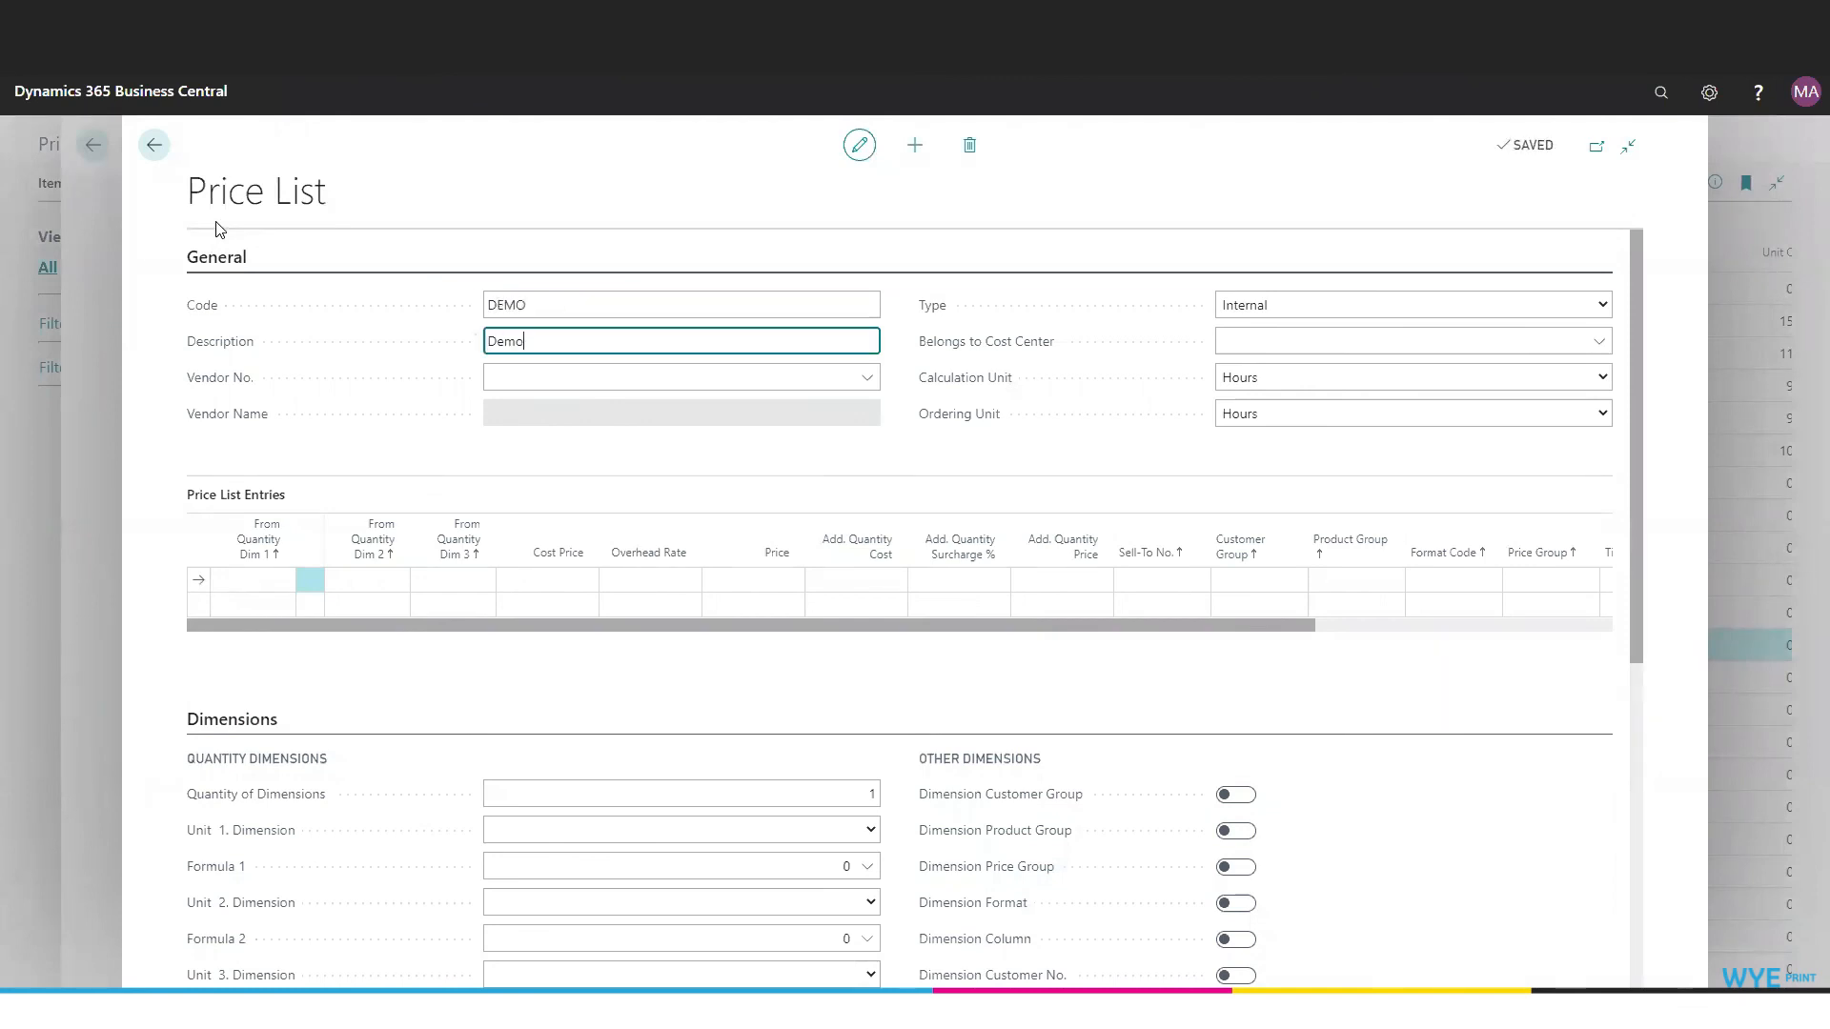
pyautogui.write(' {rice')
pyautogui.press('Tab')
# - Set the price list's Type to External and both the Calculation Unit and the Ordering Unit to Pieces
pyautogui.click(1601, 305)
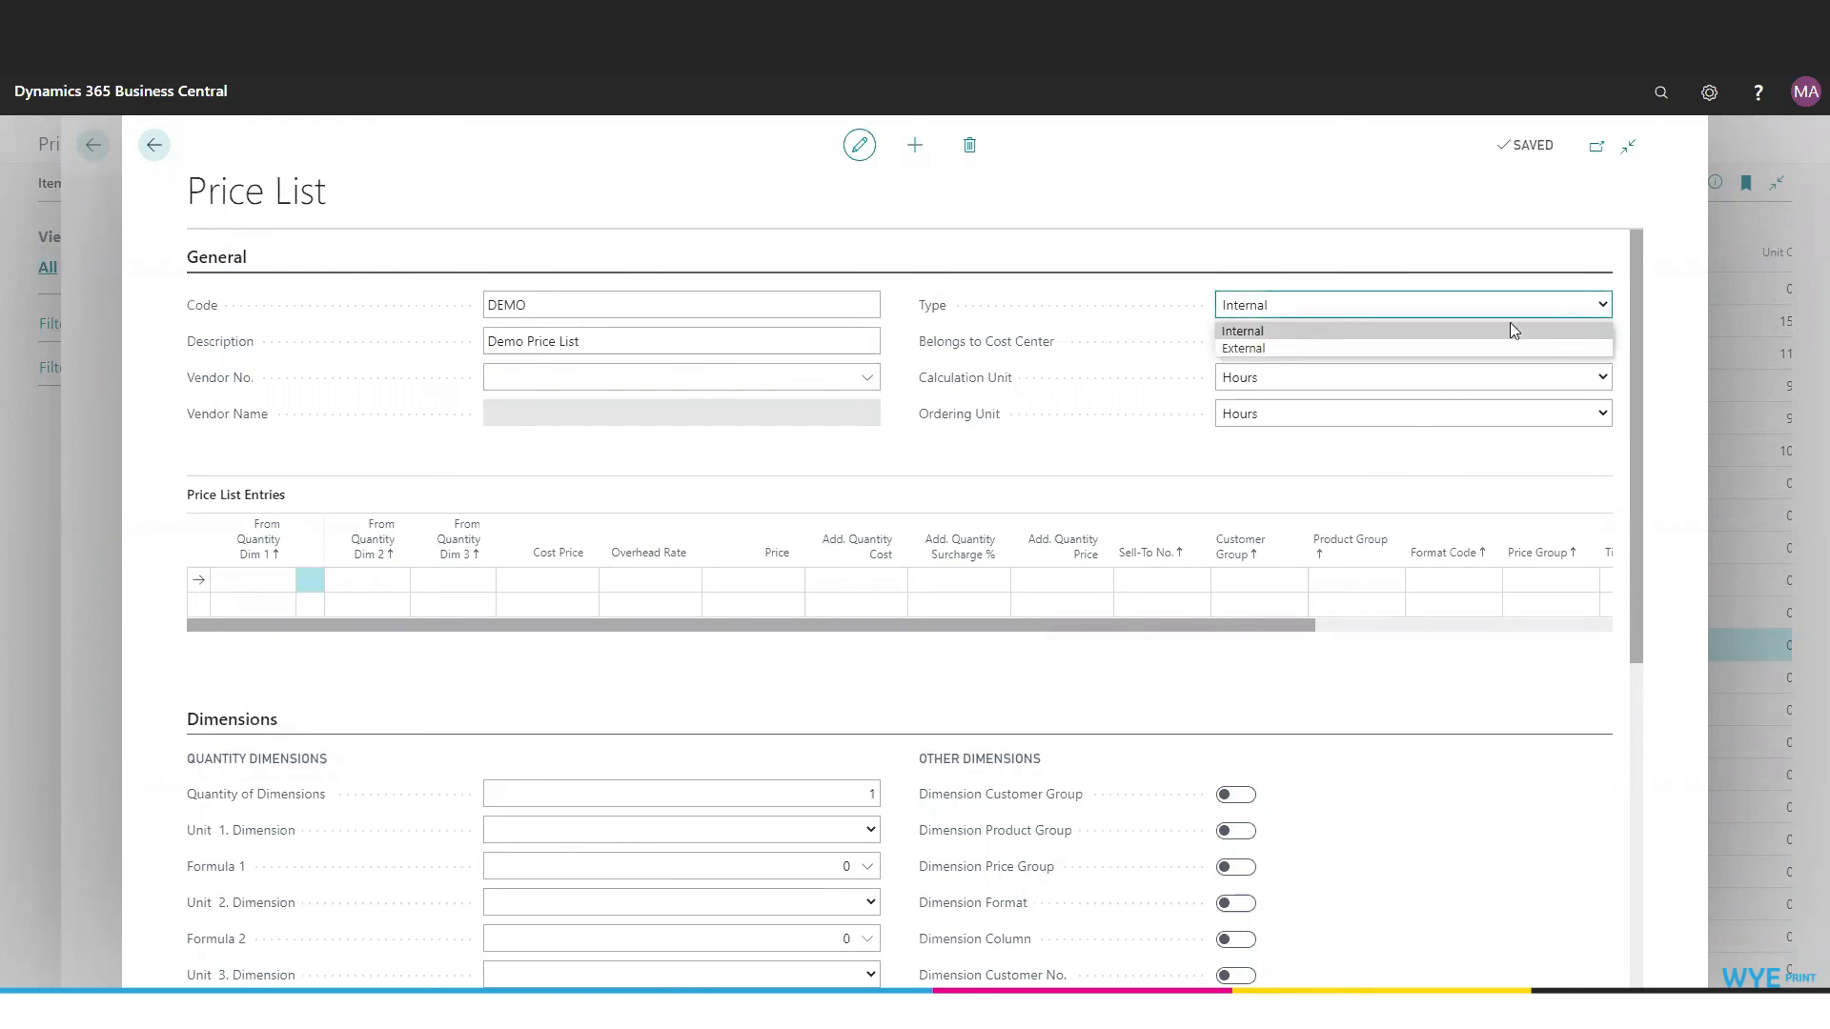
pyautogui.click(1245, 349)
pyautogui.click(1599, 376)
pyautogui.click(1262, 420)
pyautogui.click(1267, 414)
pyautogui.click(1391, 457)
# - Add a price list entry from quantity 1 with a cost price of 1.50 and an overhead rate of 0.25
pyautogui.click(286, 601)
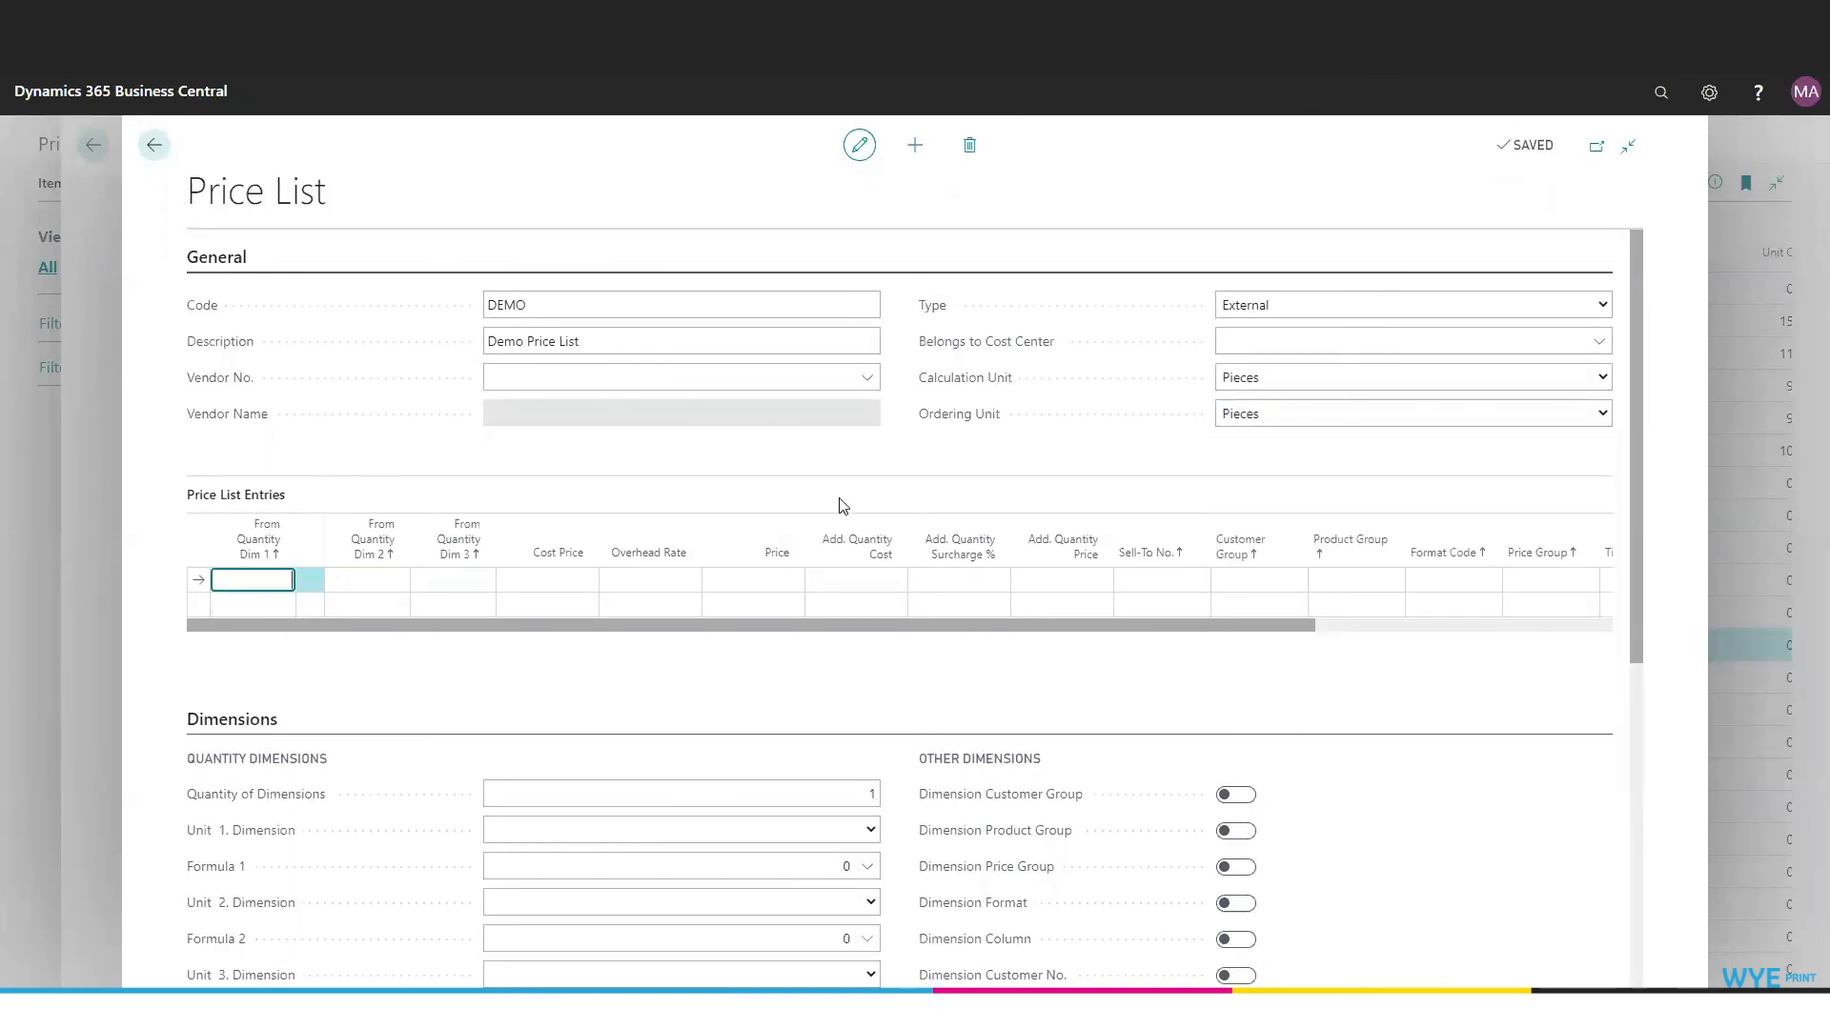
pyautogui.press('Tab')
pyautogui.press('Tab')
pyautogui.write('1.5')
pyautogui.press('Tab')
pyautogui.press('Tab')
pyautogui.press('Tab')
pyautogui.click(655, 579)
pyautogui.write('0.25')
pyautogui.press('Tab')
# - Set Unit 1. Dimension of the DEMO price list to Pcs
pyautogui.scroll(-3, 881, 579)
pyautogui.click(871, 602)
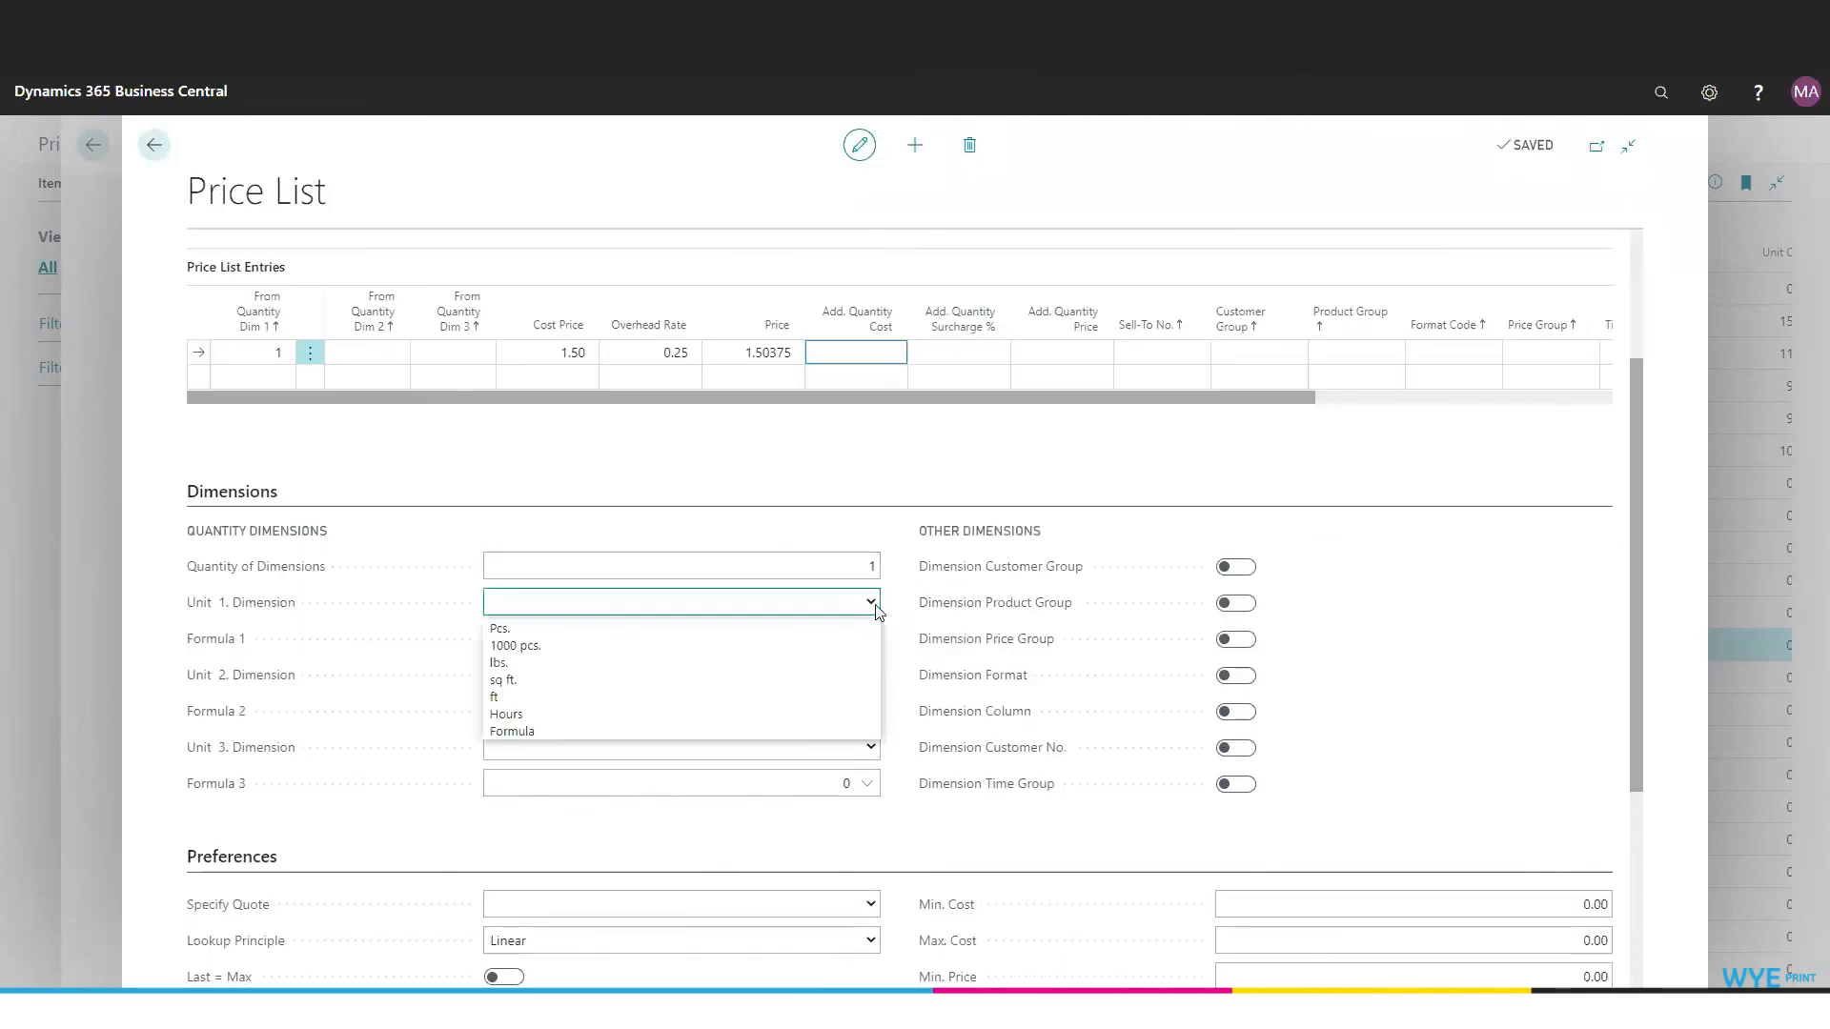
pyautogui.click(858, 625)
pyautogui.press('Tab')
pyautogui.scroll(2, 1541, 539)
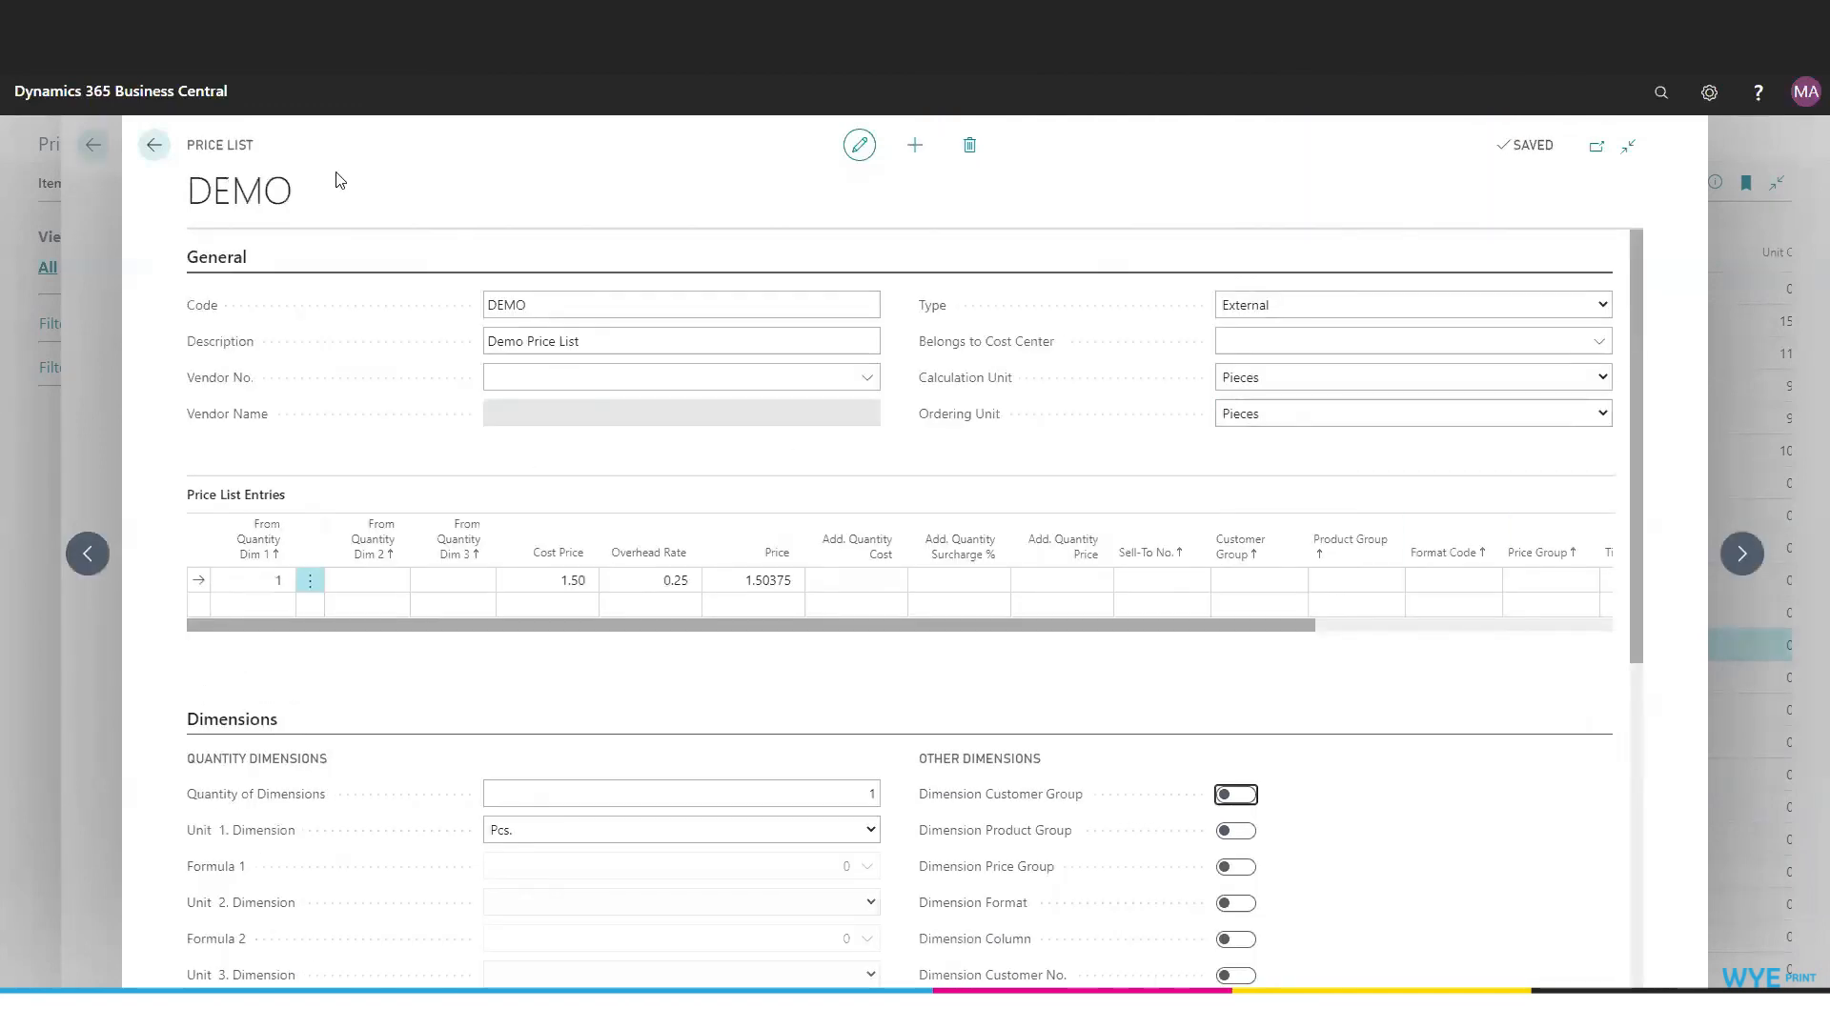